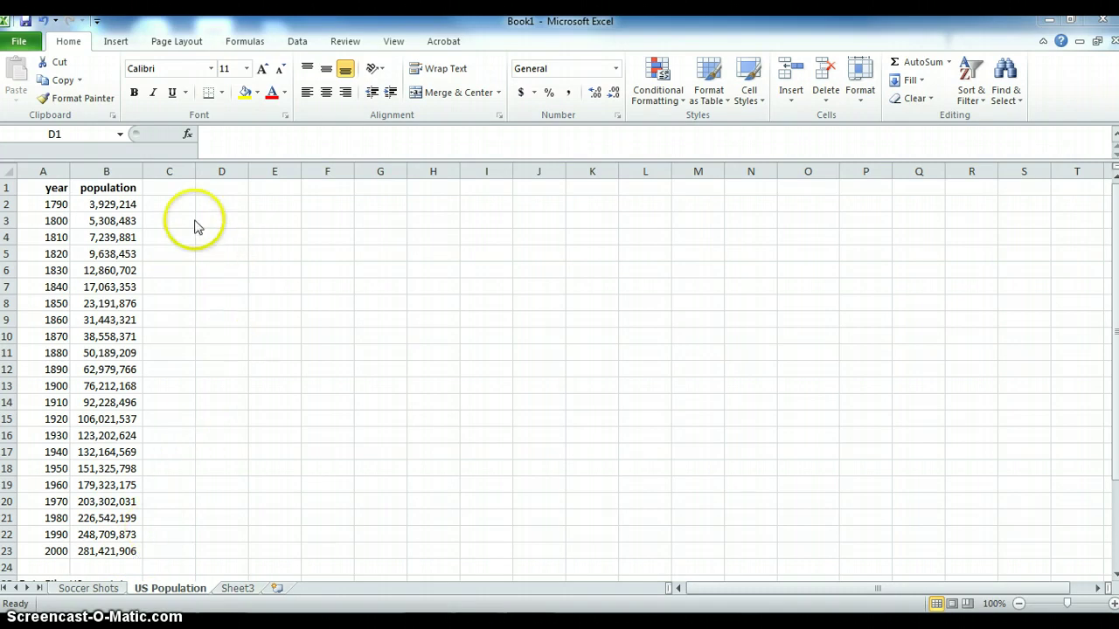
Narrow column C and add headers Year1 in D1 and Pop1 in E1
click(196, 179)
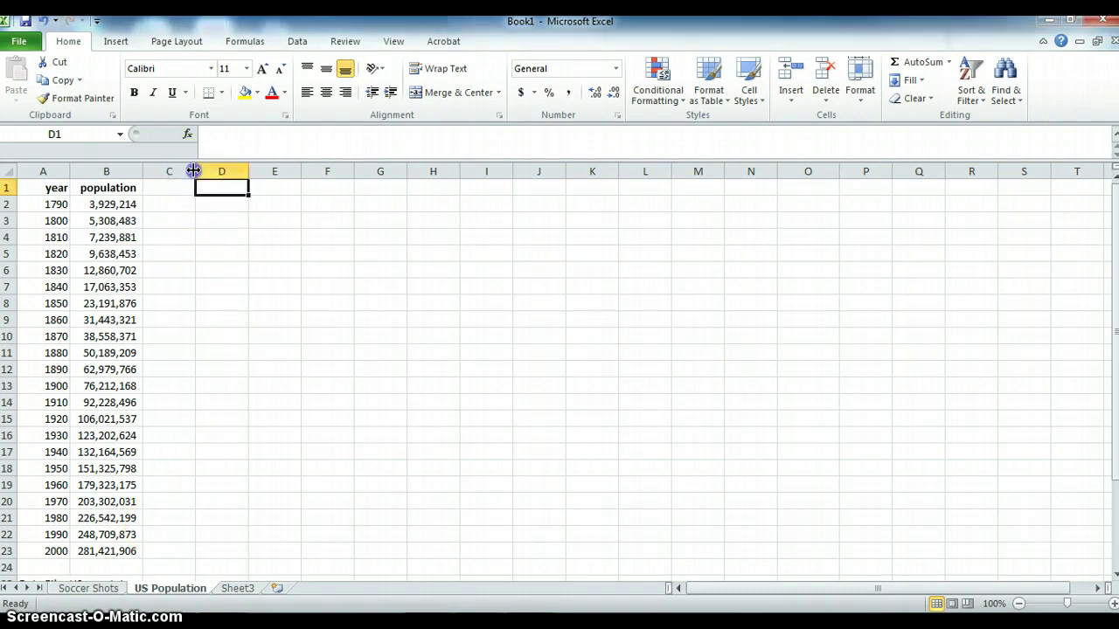
drag(193, 171, 156, 173)
click(175, 187)
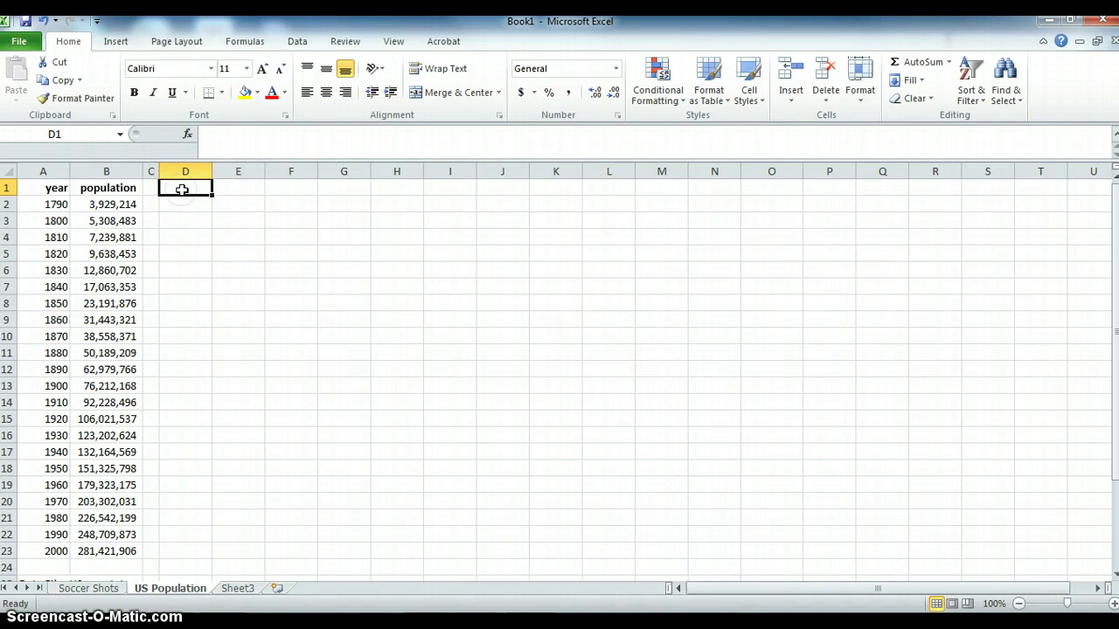
text(Year)
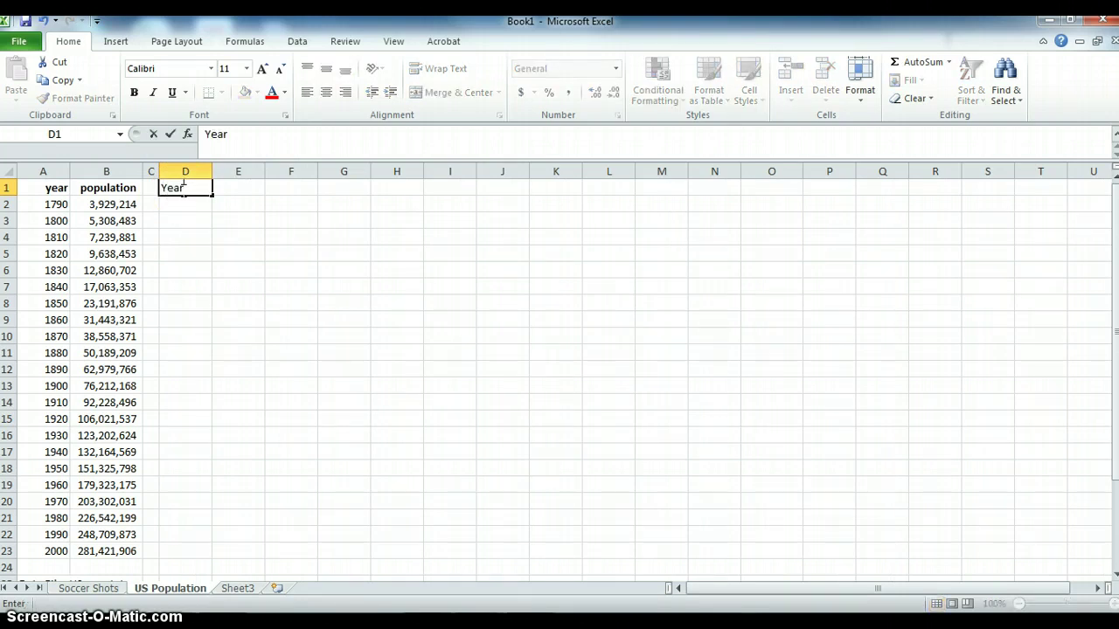
text(1)
key(Tab)
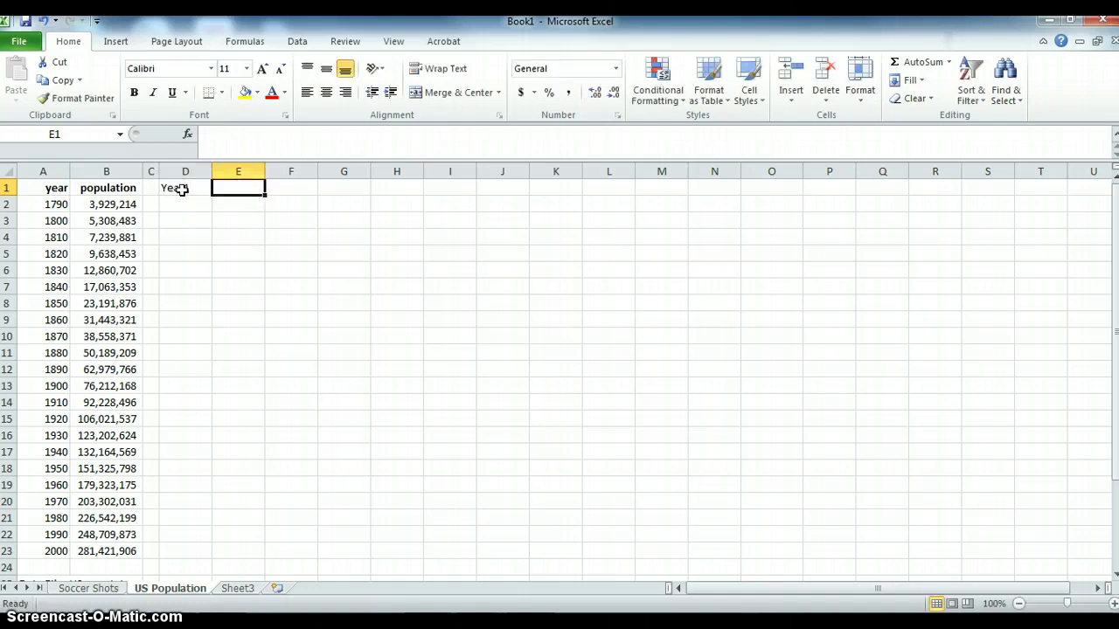
text(Po)
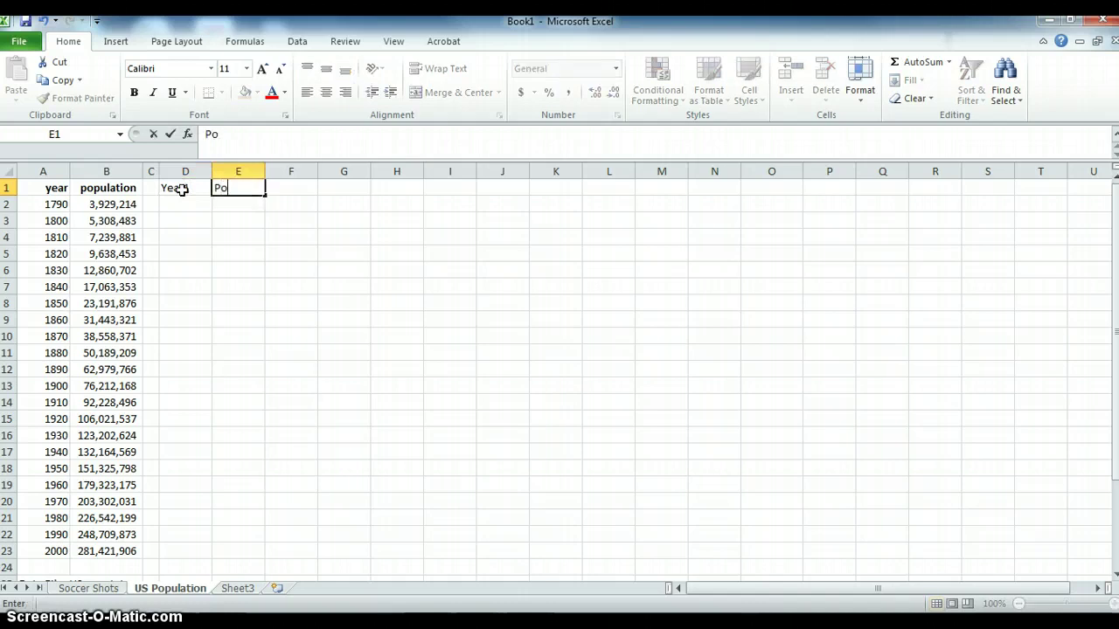
text(p1)
Fill D2:D23 with =A2-1700, giving year offsets 90 through 300
click(182, 203)
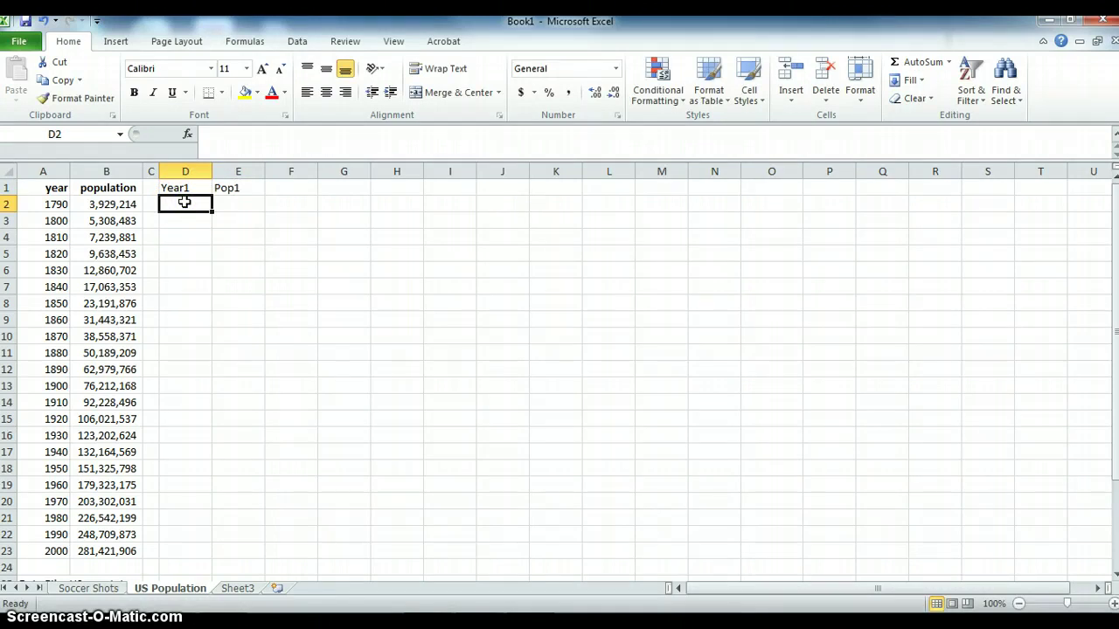
text(=)
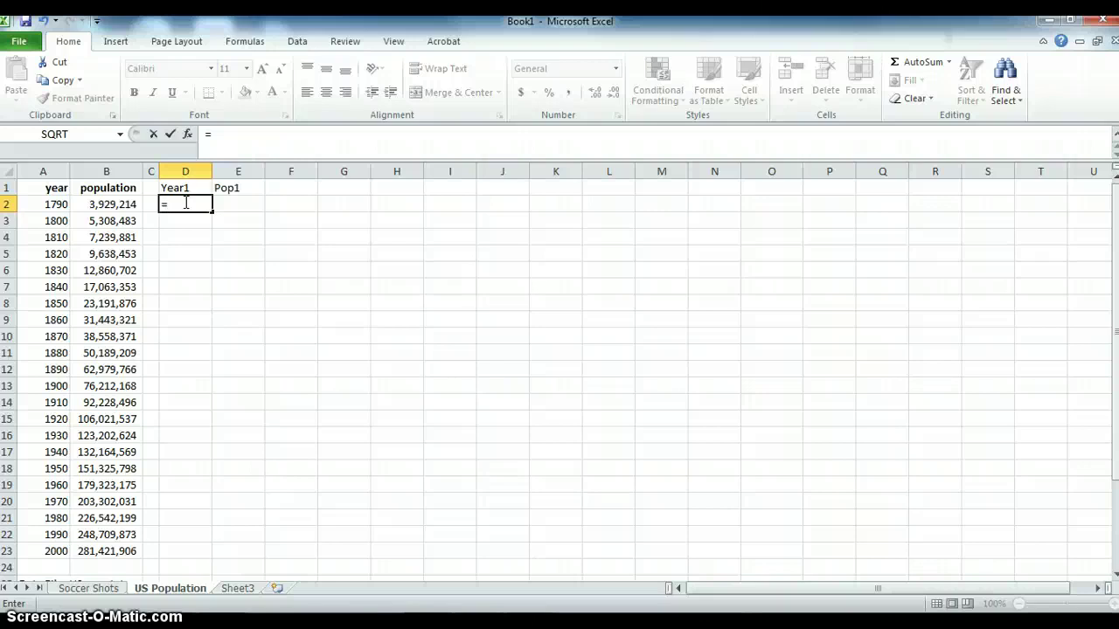
key(Left)
key(Left)
key(Left)
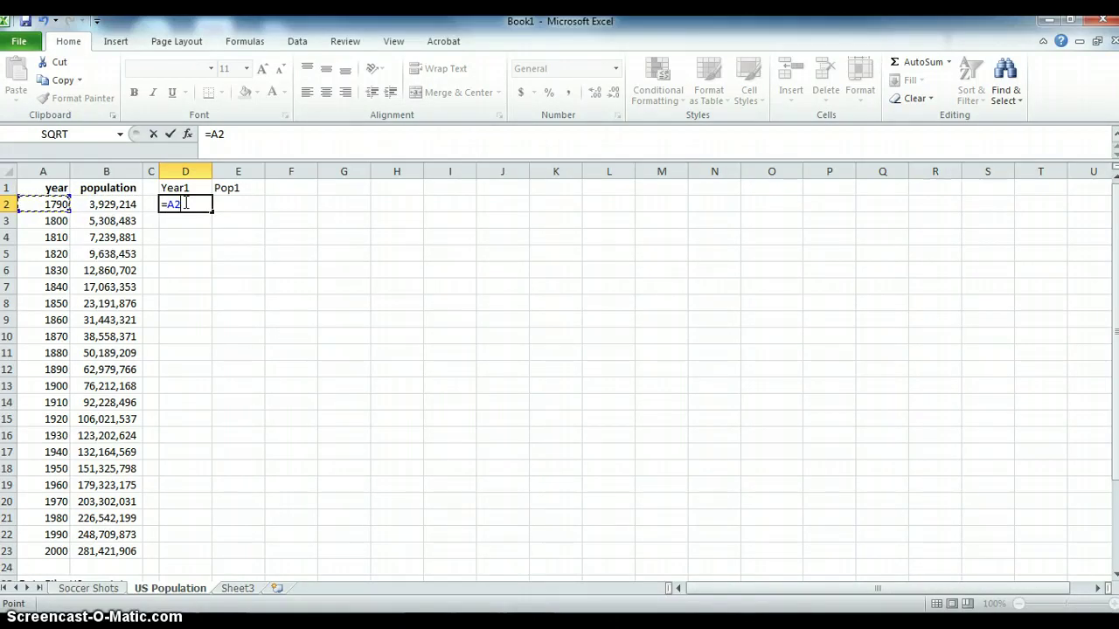
text(-1700)
key(Return)
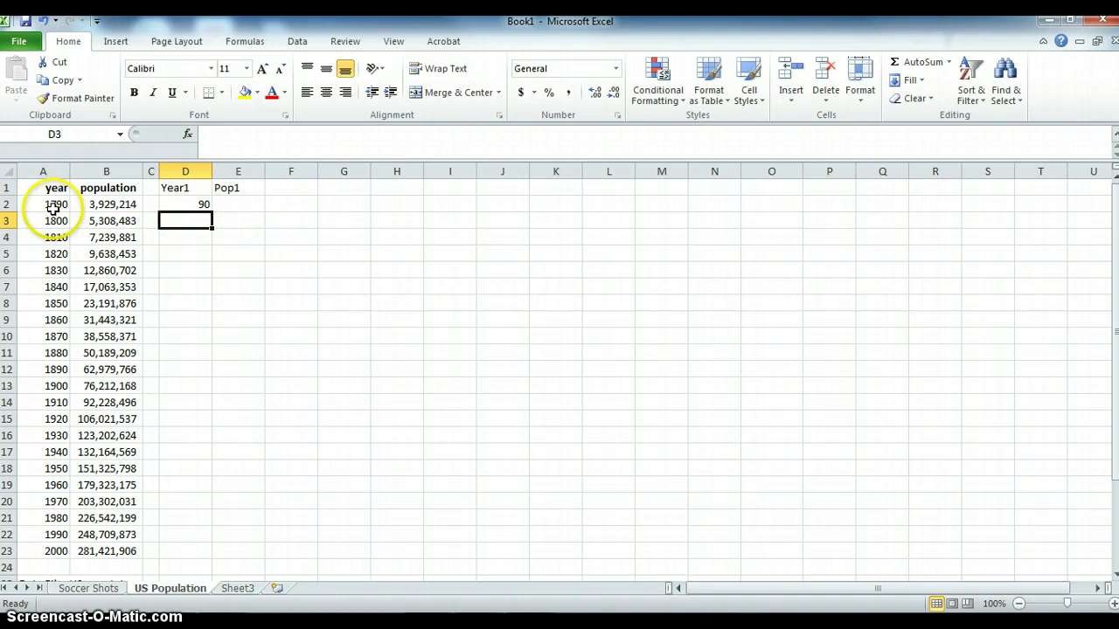
click(203, 205)
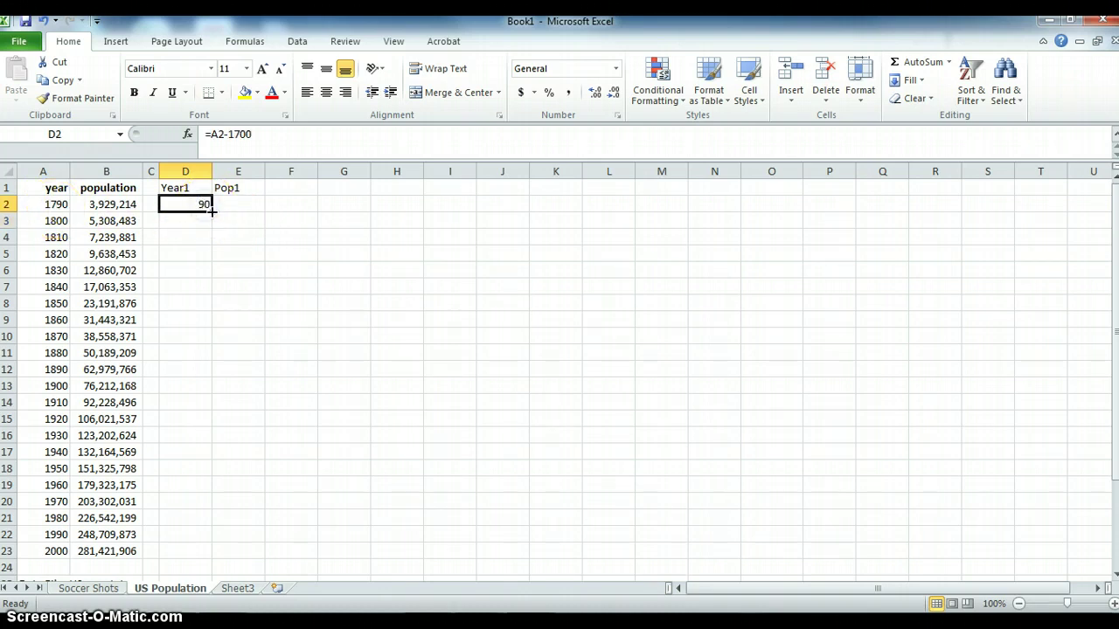
drag(211, 211, 184, 556)
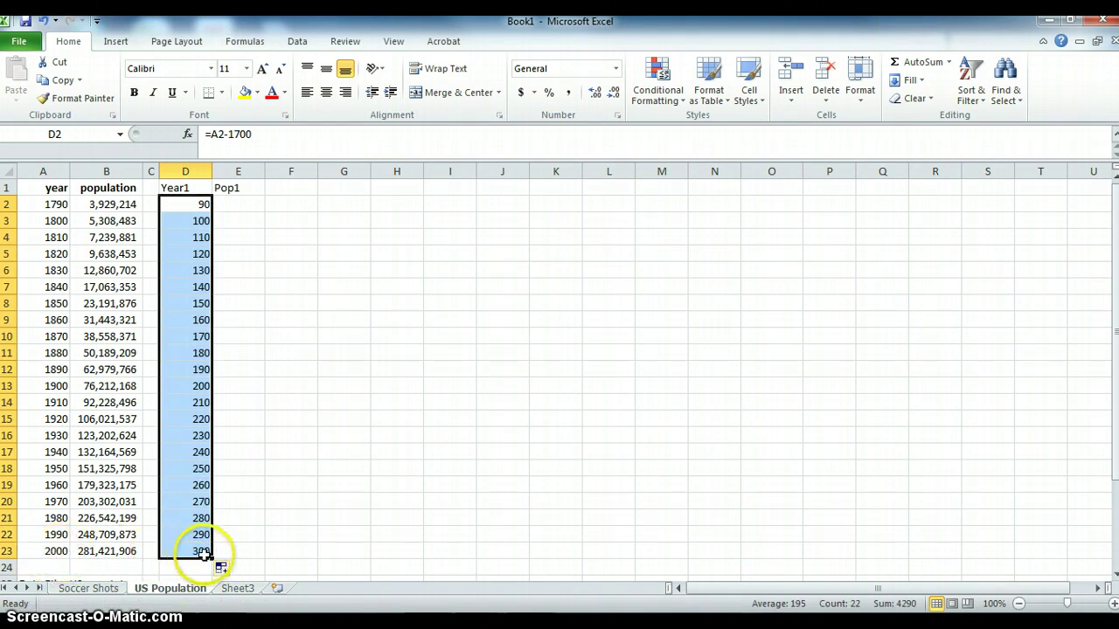
Make the Year1 and Pop1 headers in D1:E1 bold and right-aligned
click(198, 185)
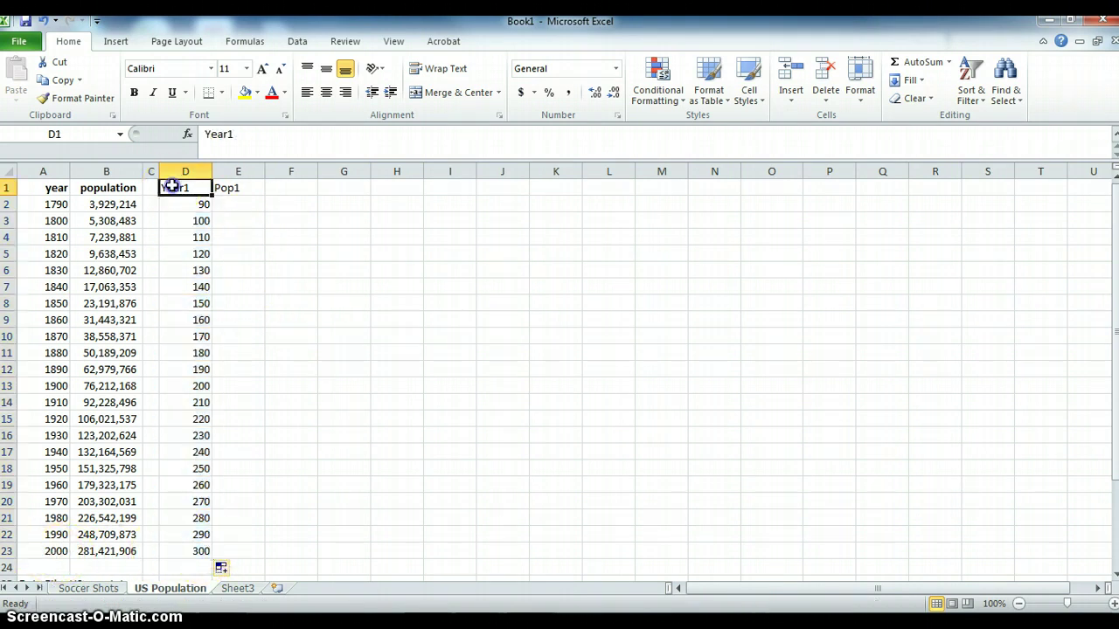
drag(198, 184, 226, 186)
click(134, 93)
click(348, 95)
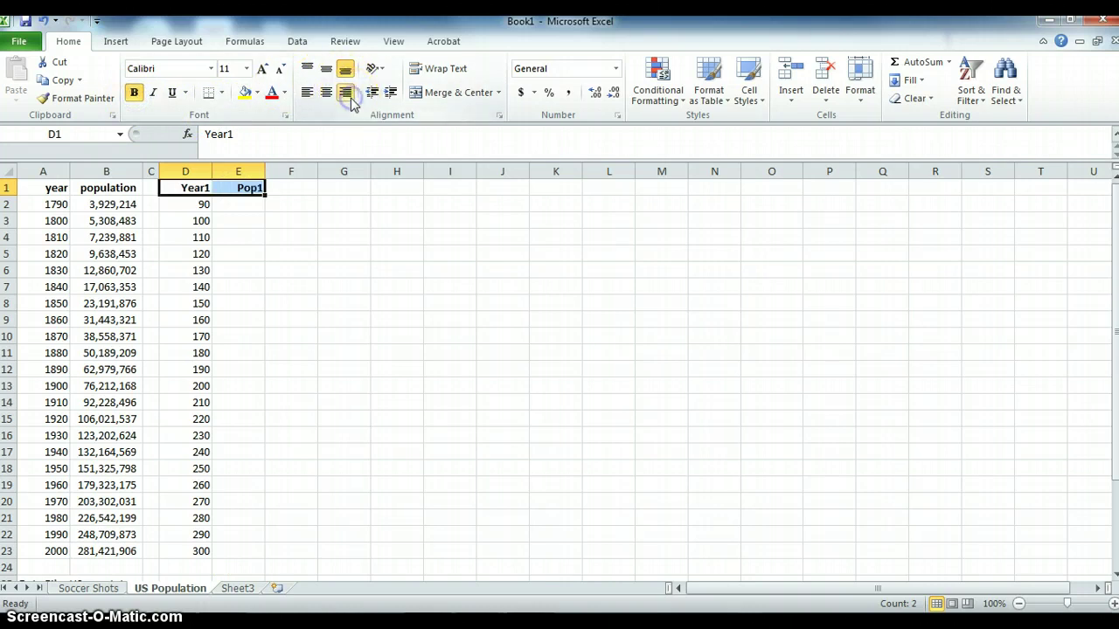
click(252, 234)
click(249, 207)
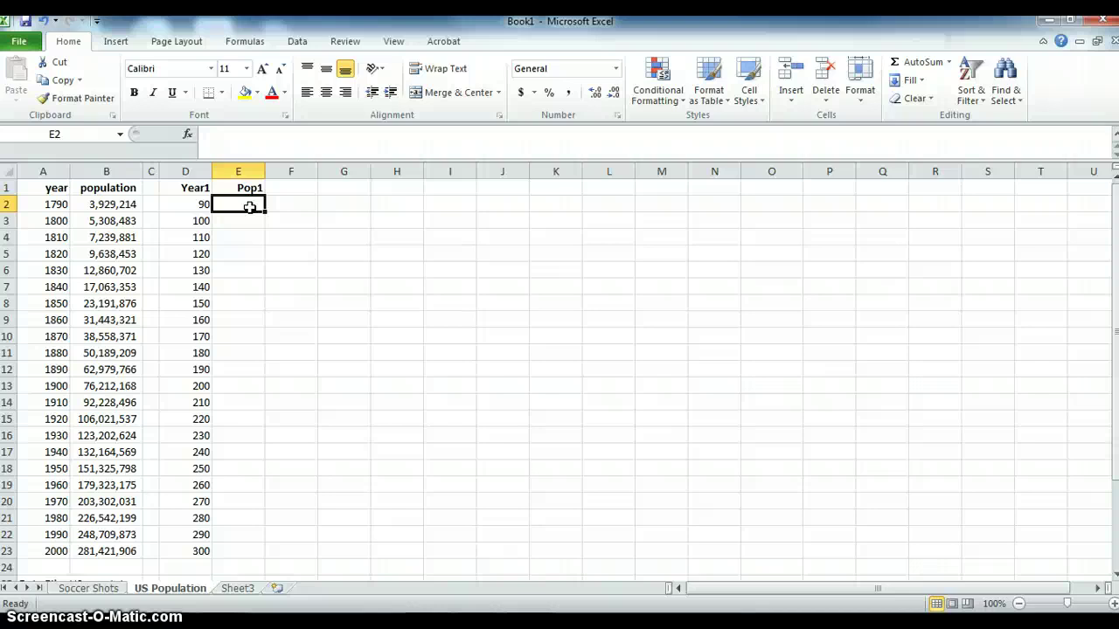
Enter a first population scaling formula =B2/100000 in E2
text(=)
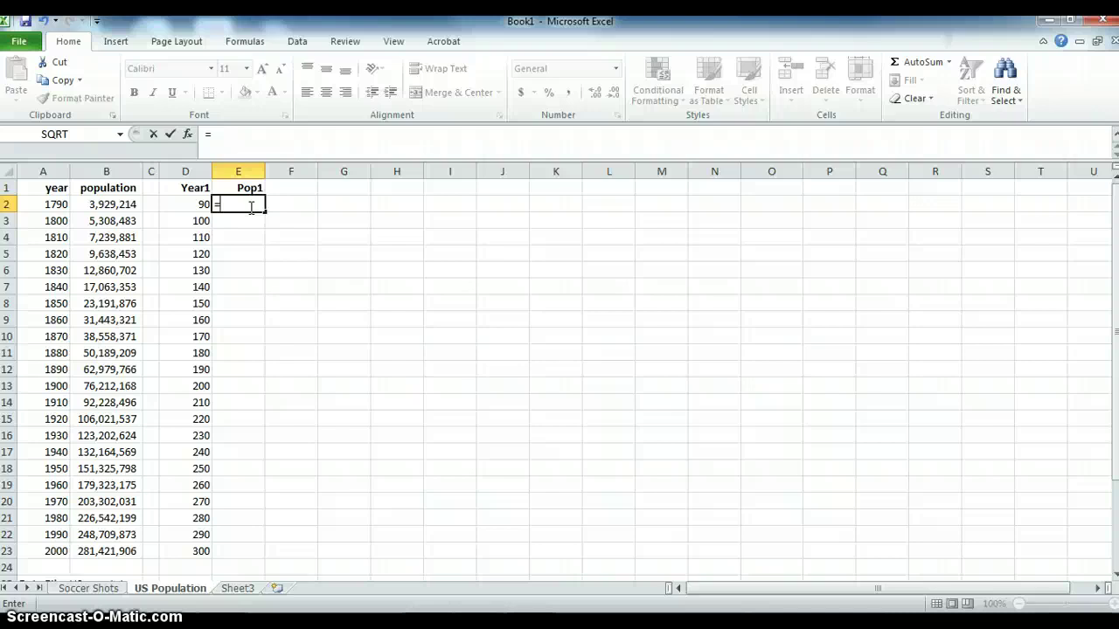
key(Left)
key(Left)
key(Left)
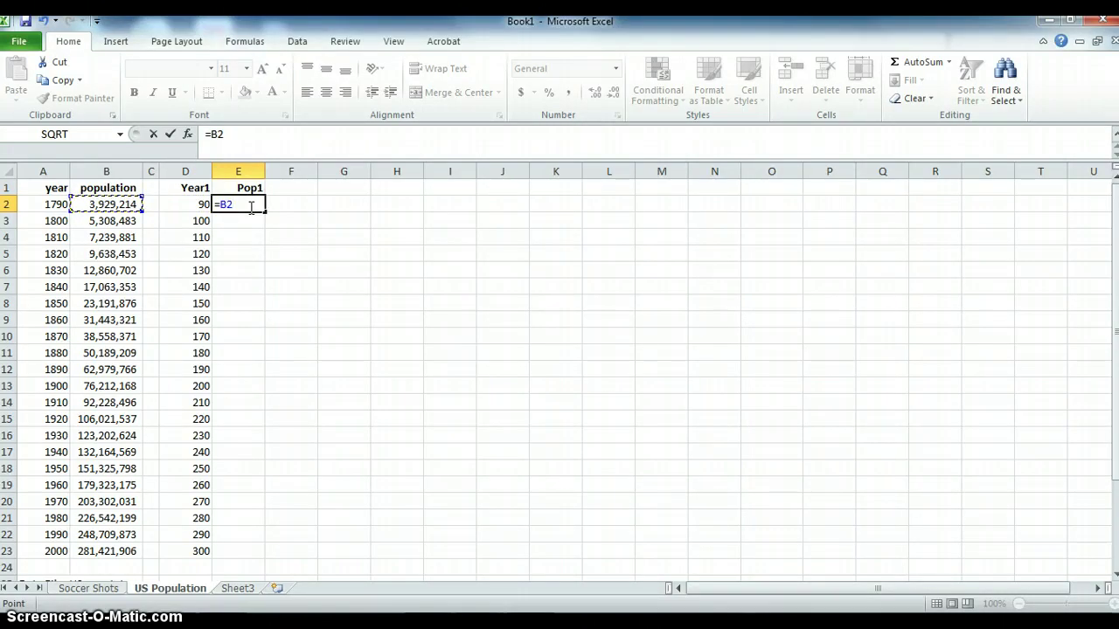
text(/100000)
key(Return)
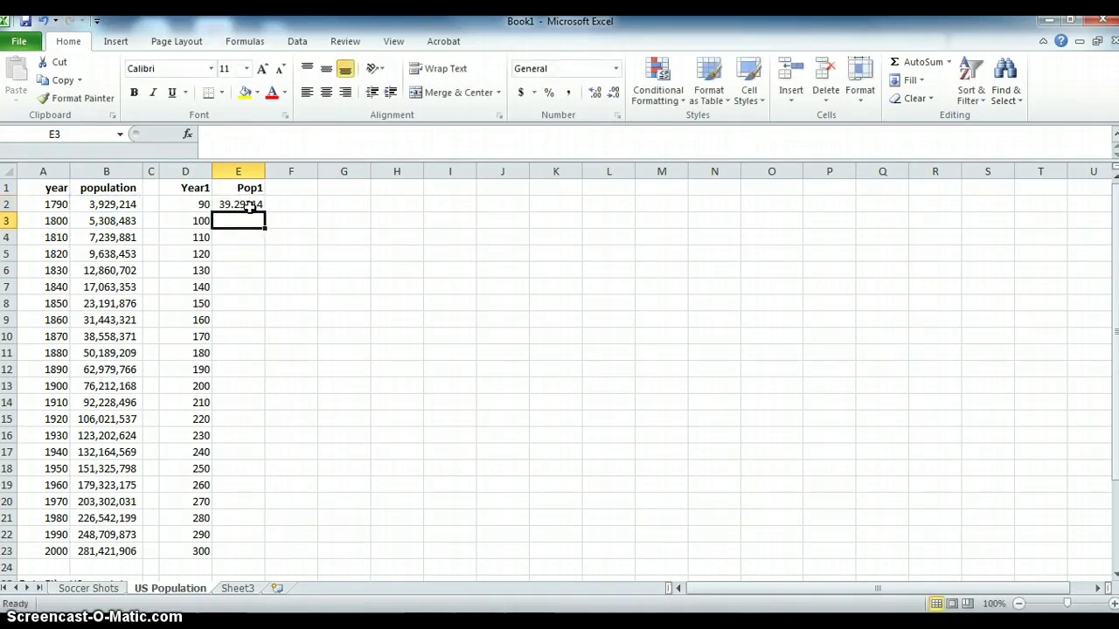
Replace it with =B2/1000000 and fill E2:E23 with populations in millions
click(249, 206)
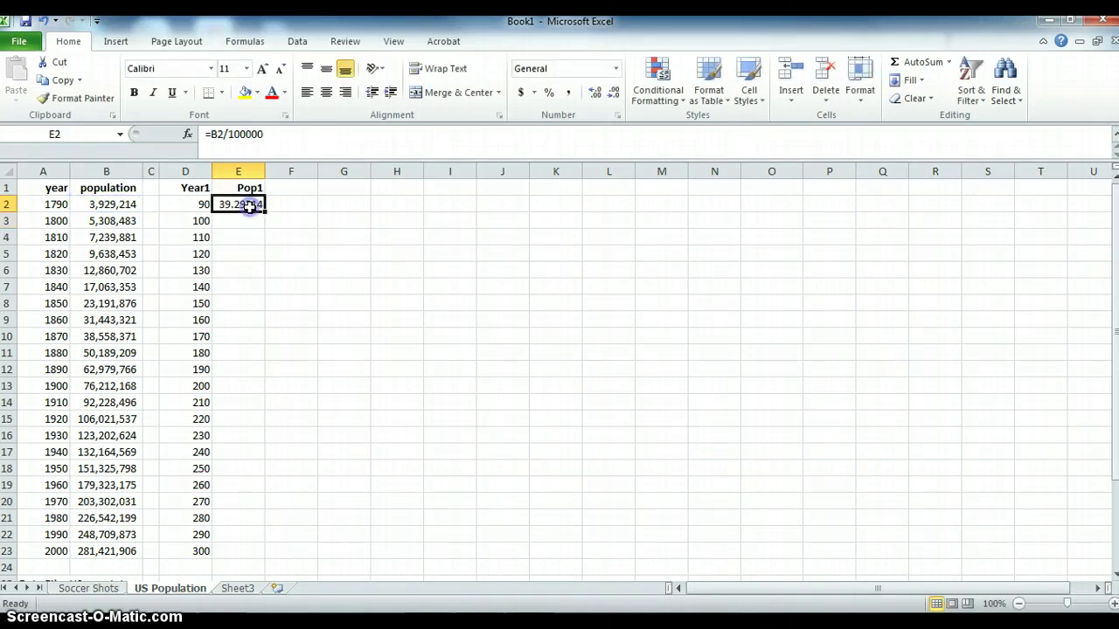
key(Delete)
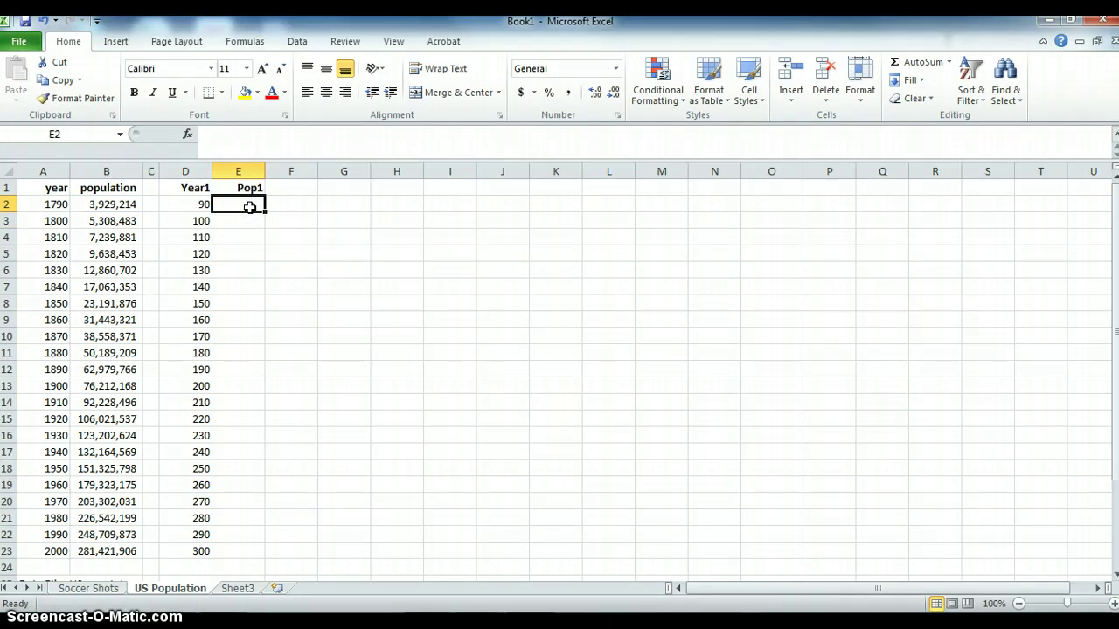
text(=)
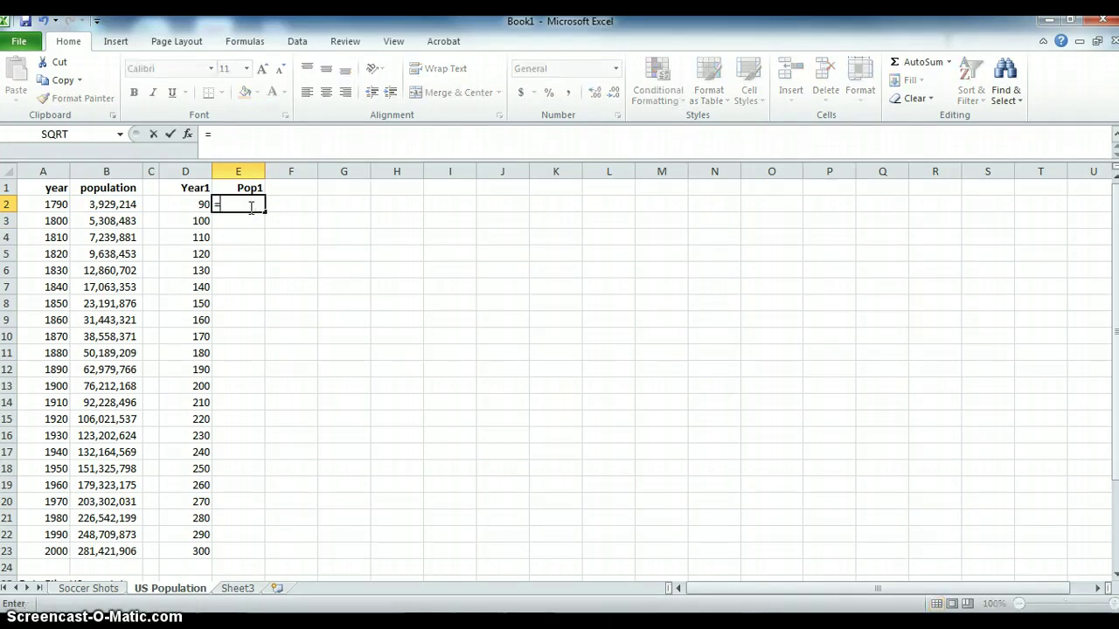
key(Left)
key(Left)
key(Left)
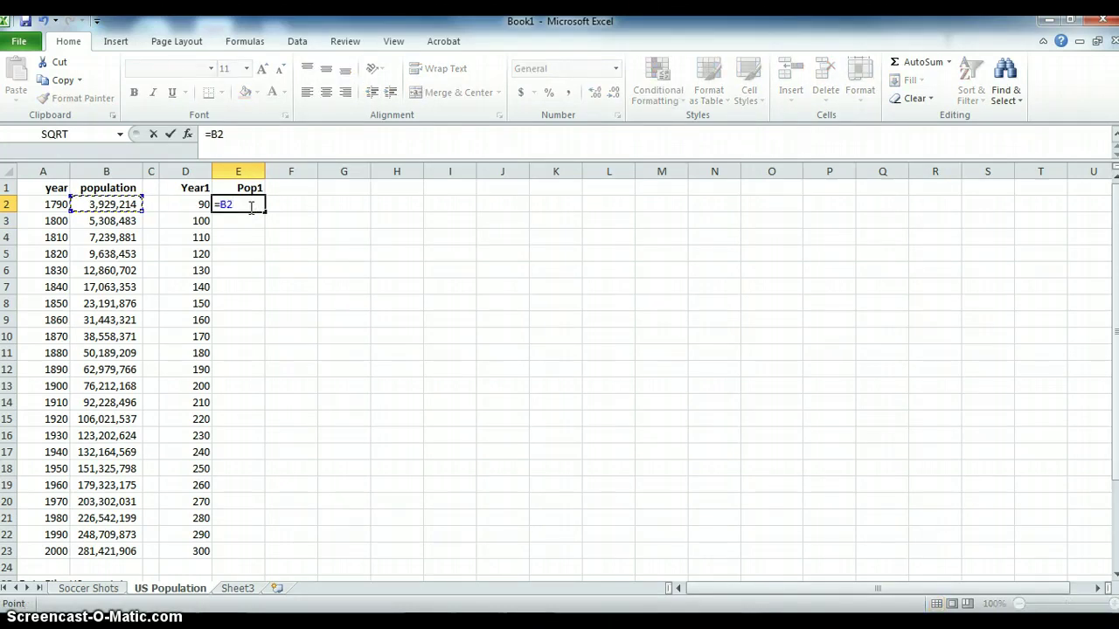
text(/1000000)
key(Return)
click(249, 206)
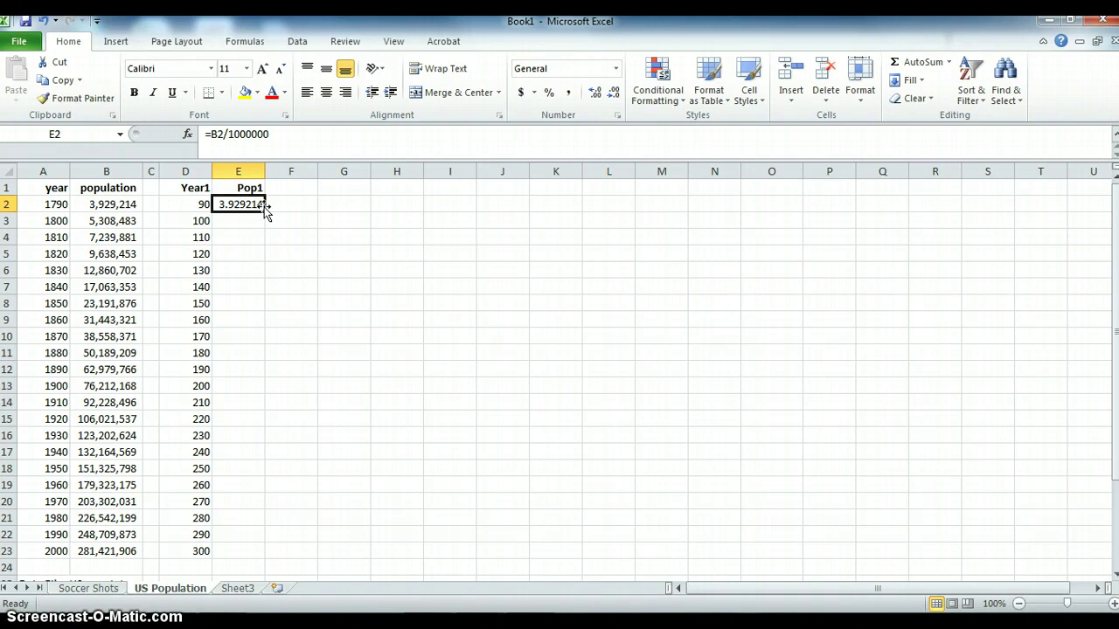
drag(266, 212, 267, 552)
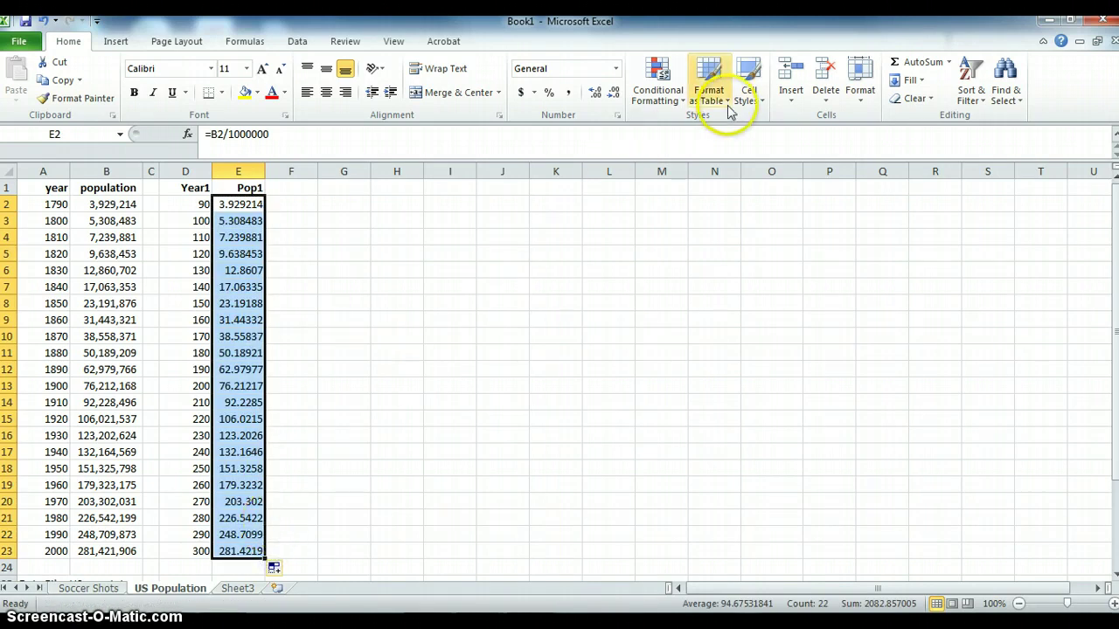
Show the Pop1 values with one decimal place, 3.9 through 281.4
click(615, 99)
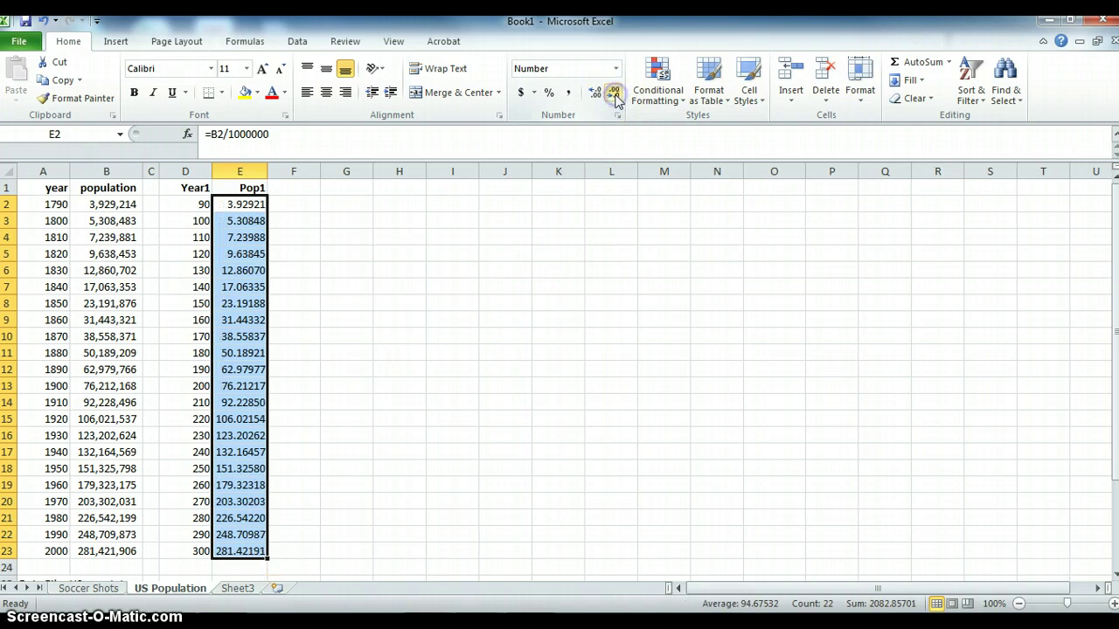
click(602, 99)
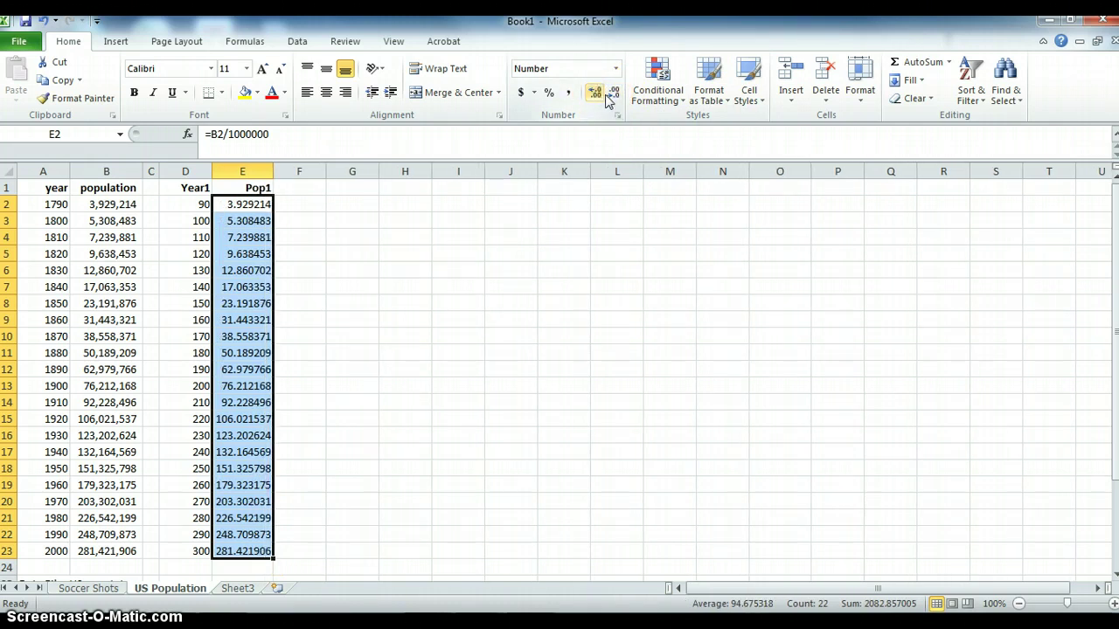
click(612, 96)
click(612, 96)
click(612, 94)
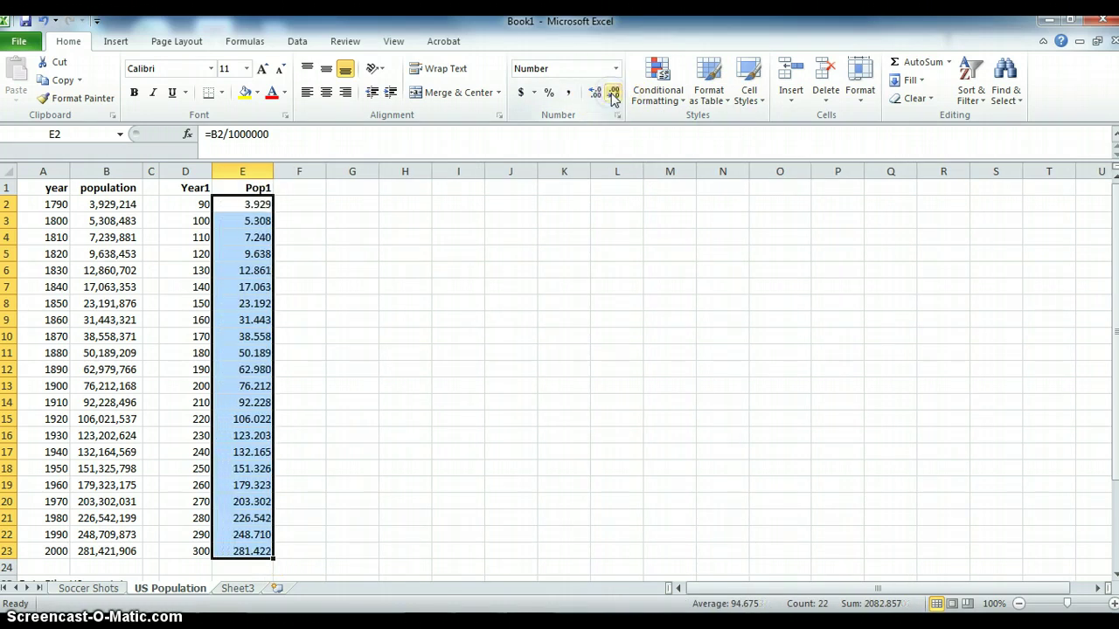
click(612, 94)
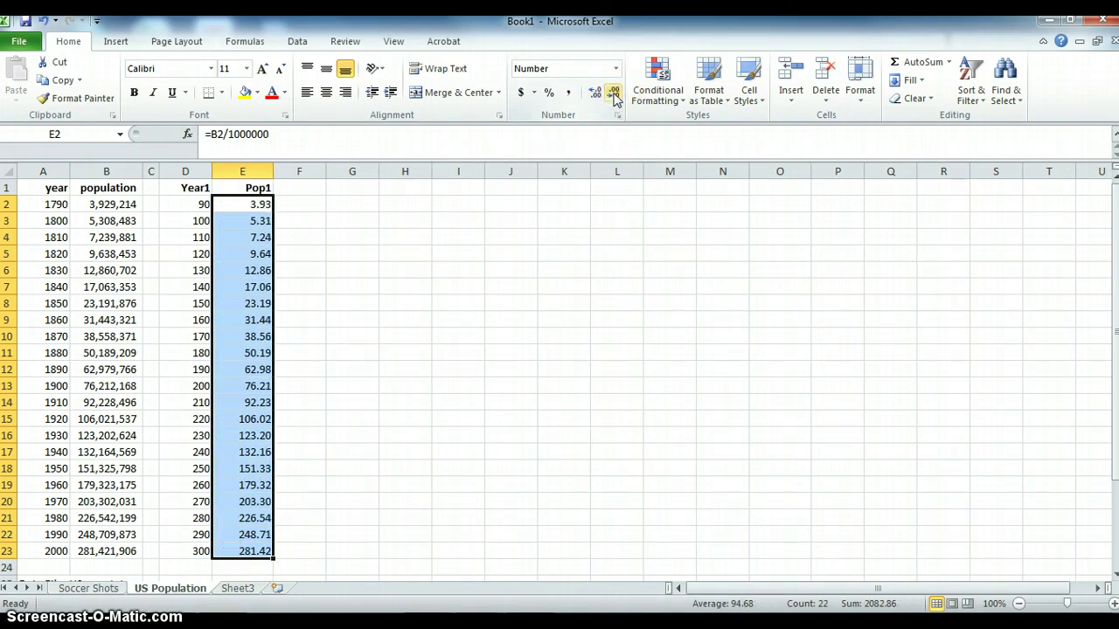
click(612, 94)
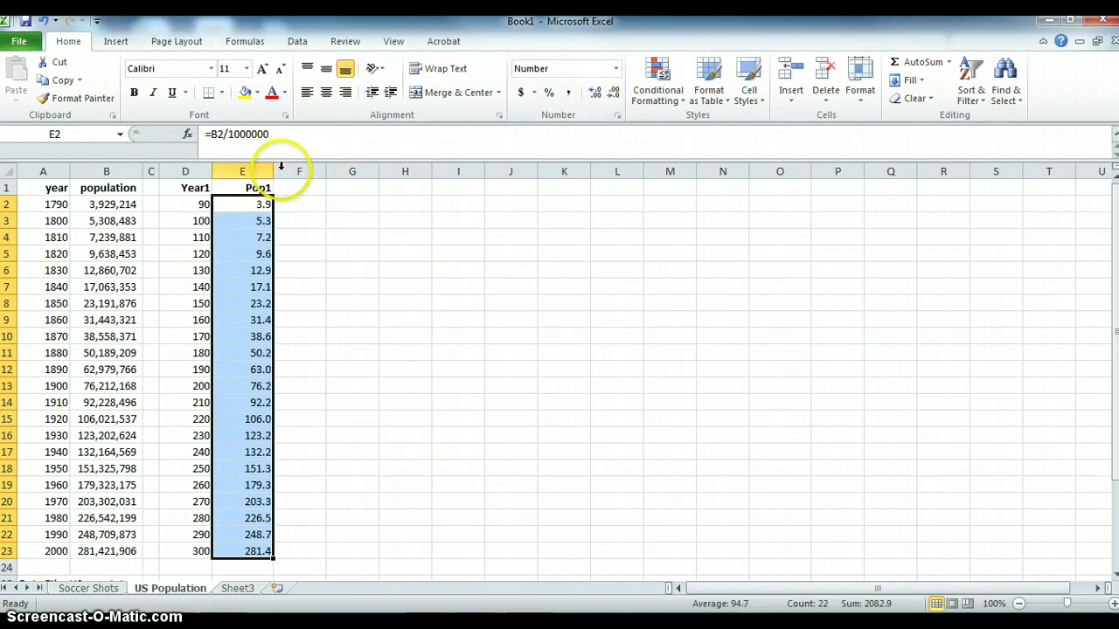
Narrow column E to fit and select the Year1/Pop1 data D1:E23
drag(274, 176, 268, 175)
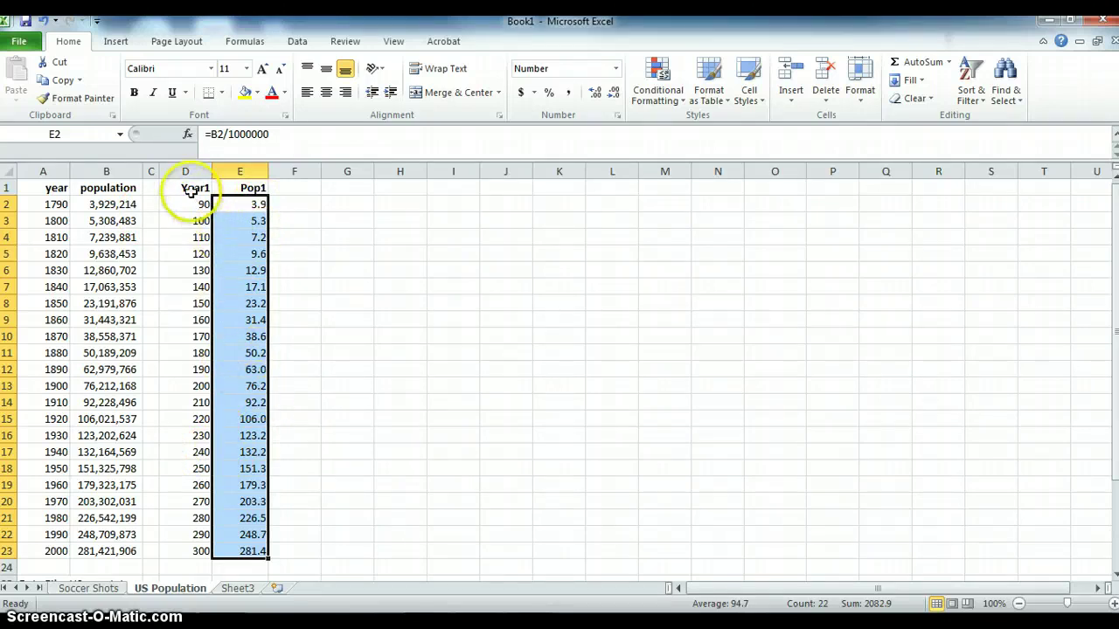
drag(191, 191, 256, 546)
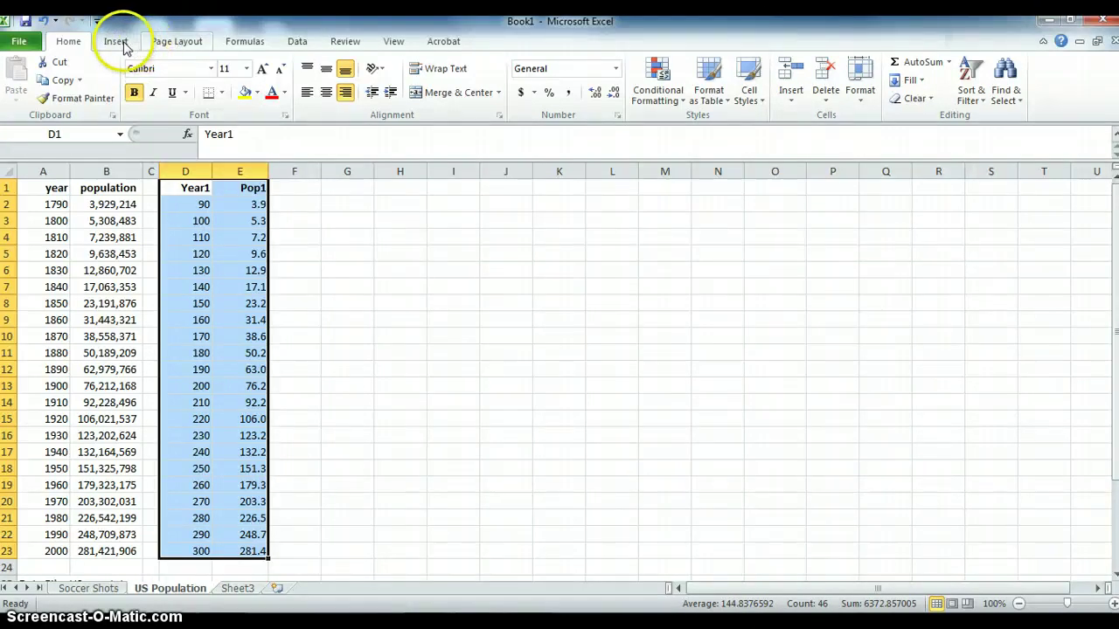
Insert a markers-only scatter chart of Pop1 versus Year1 and place it beside the data
click(123, 44)
click(484, 77)
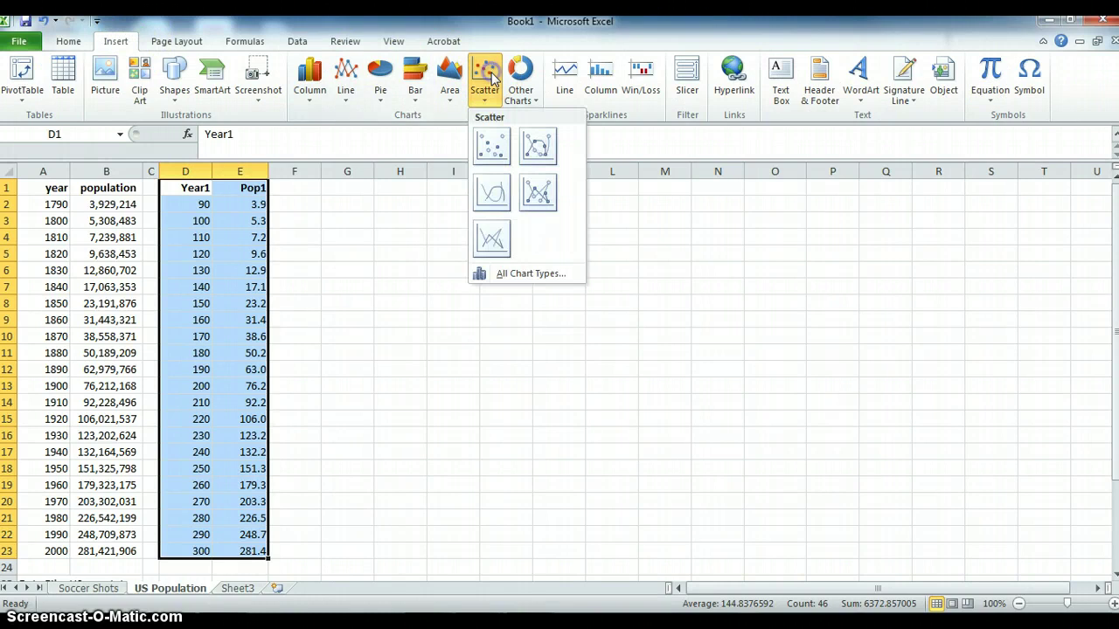
click(491, 147)
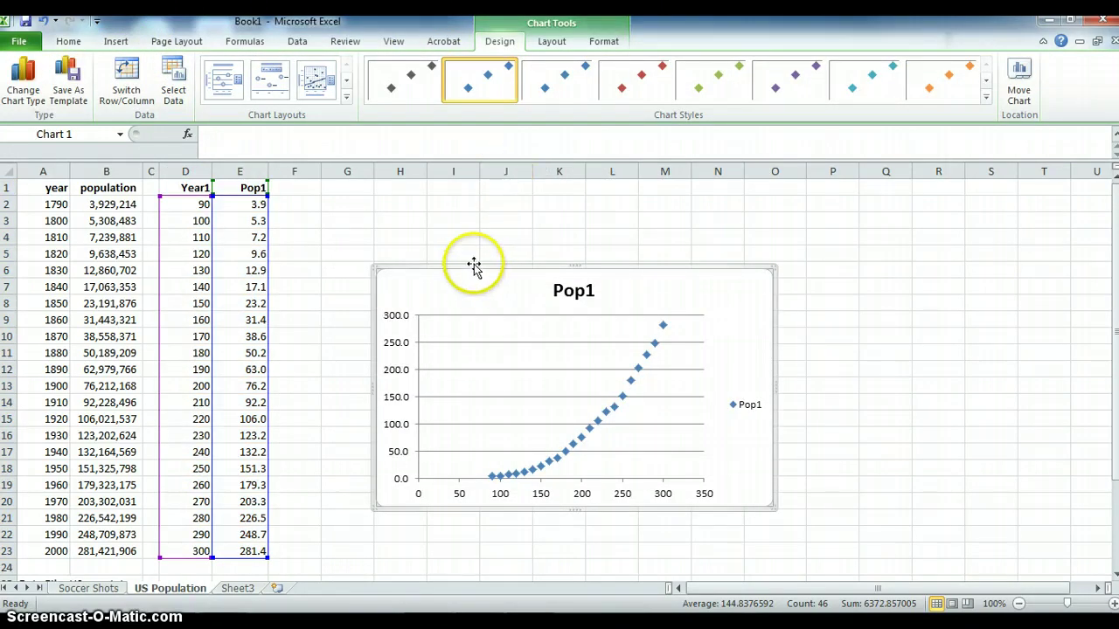
drag(472, 265, 412, 198)
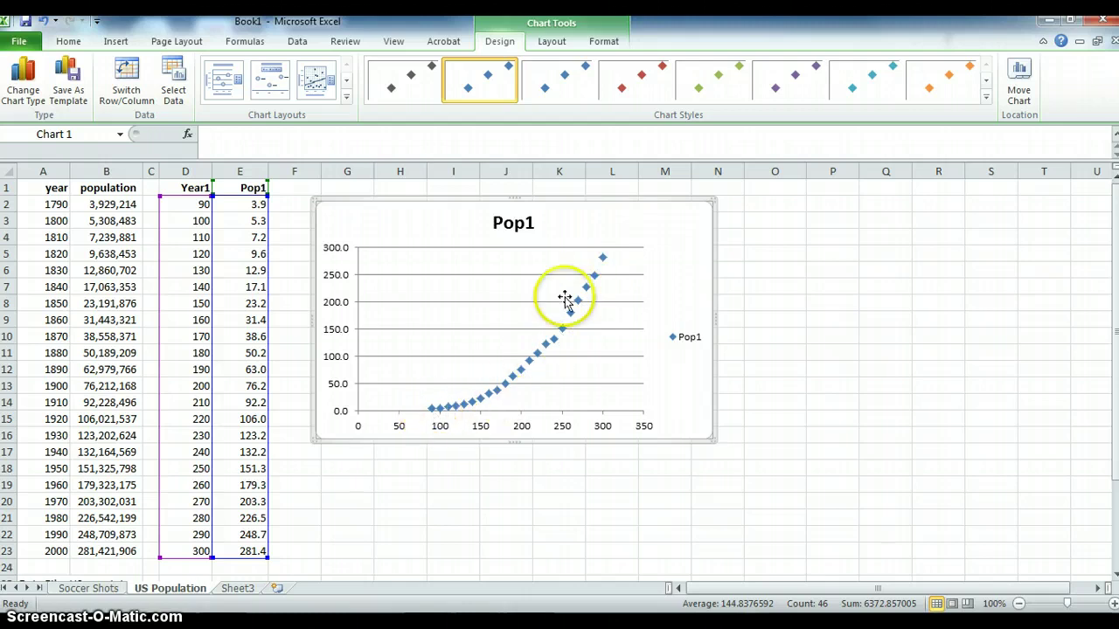
Change the chart title from Pop1 to 'US Population 1790 - 2000'
click(514, 224)
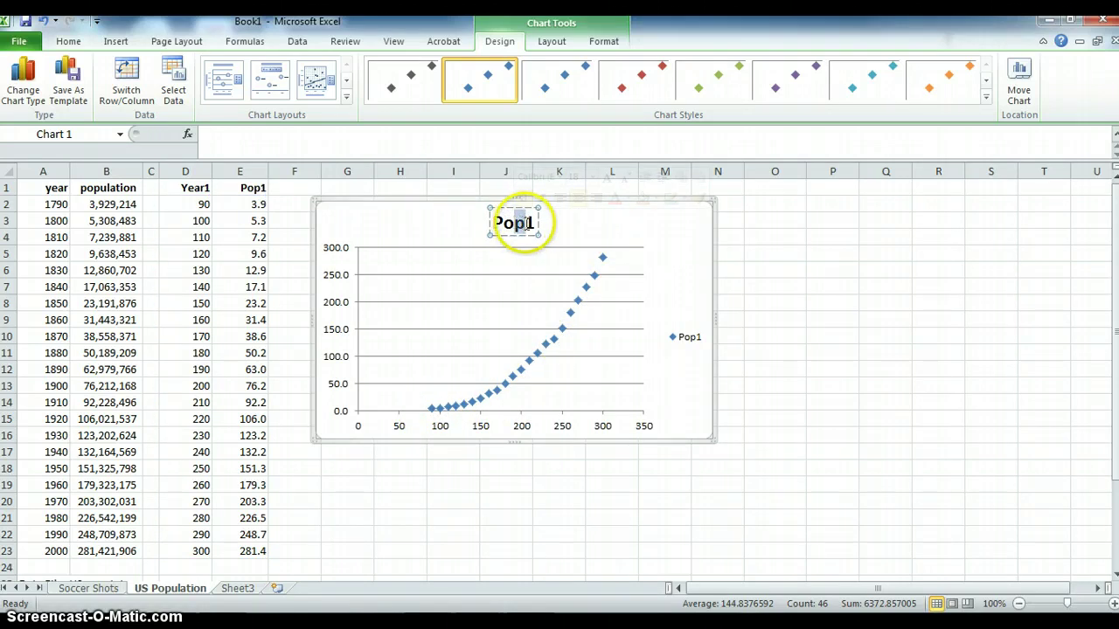
drag(494, 223, 535, 225)
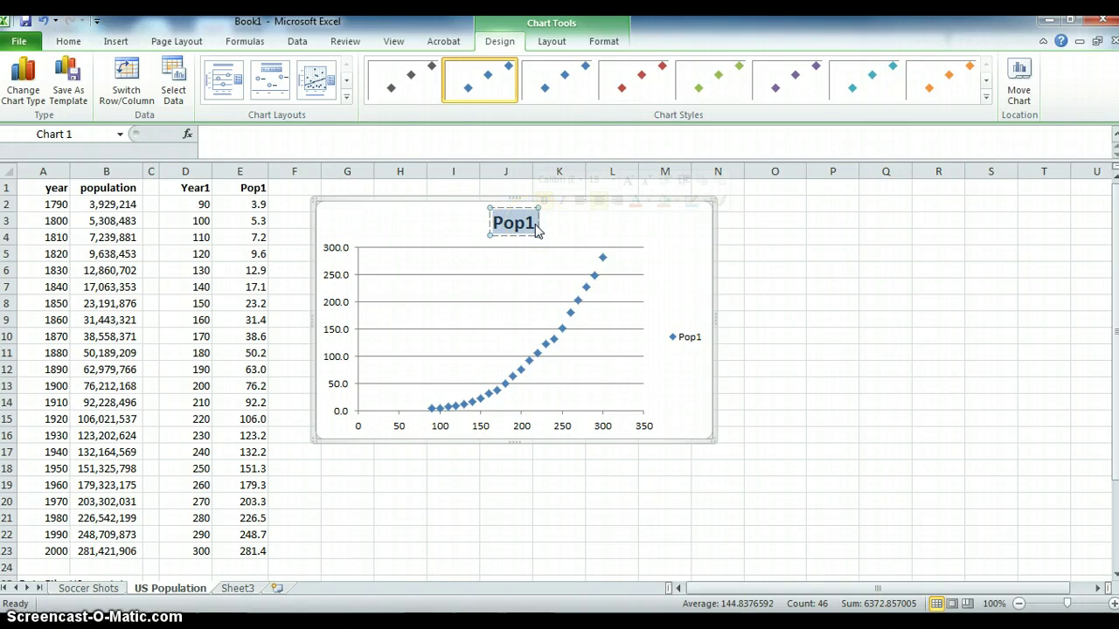
text(US)
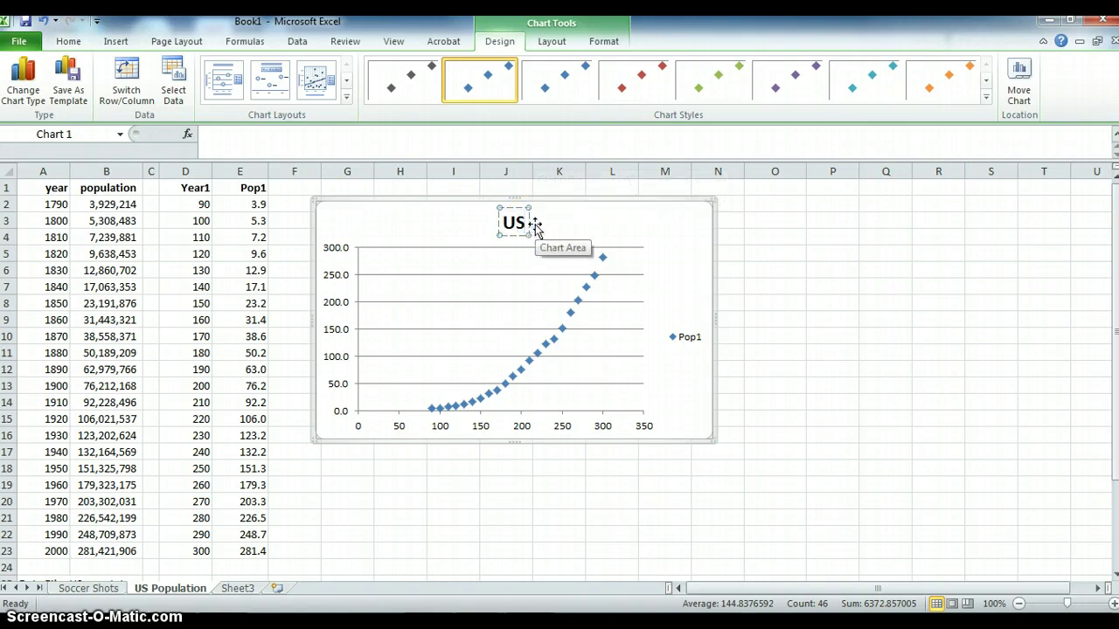
text( Po)
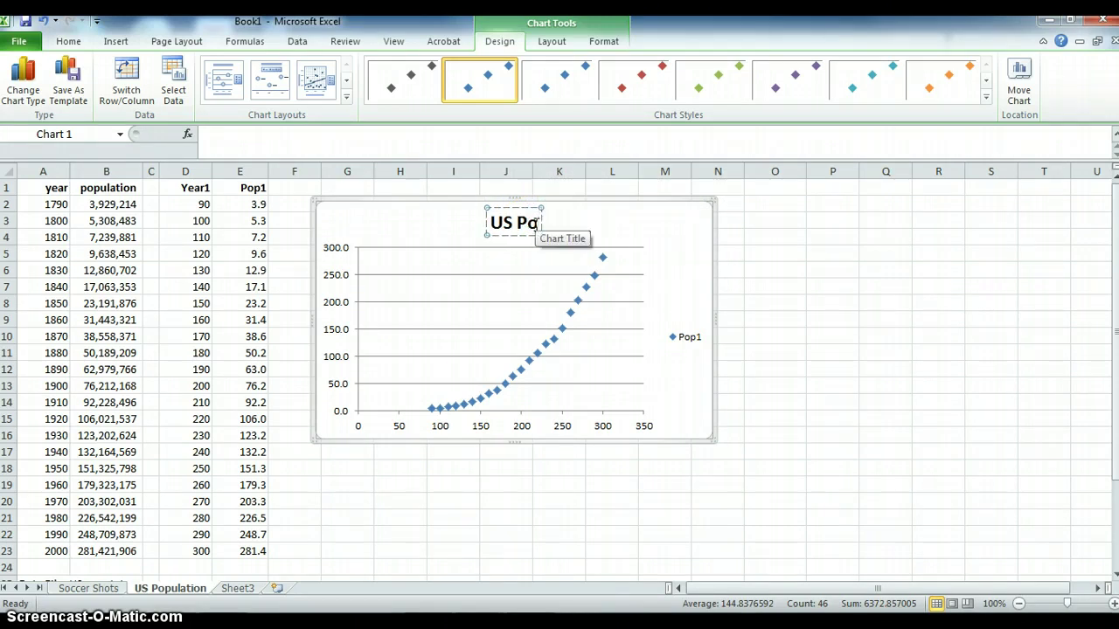
text(pul)
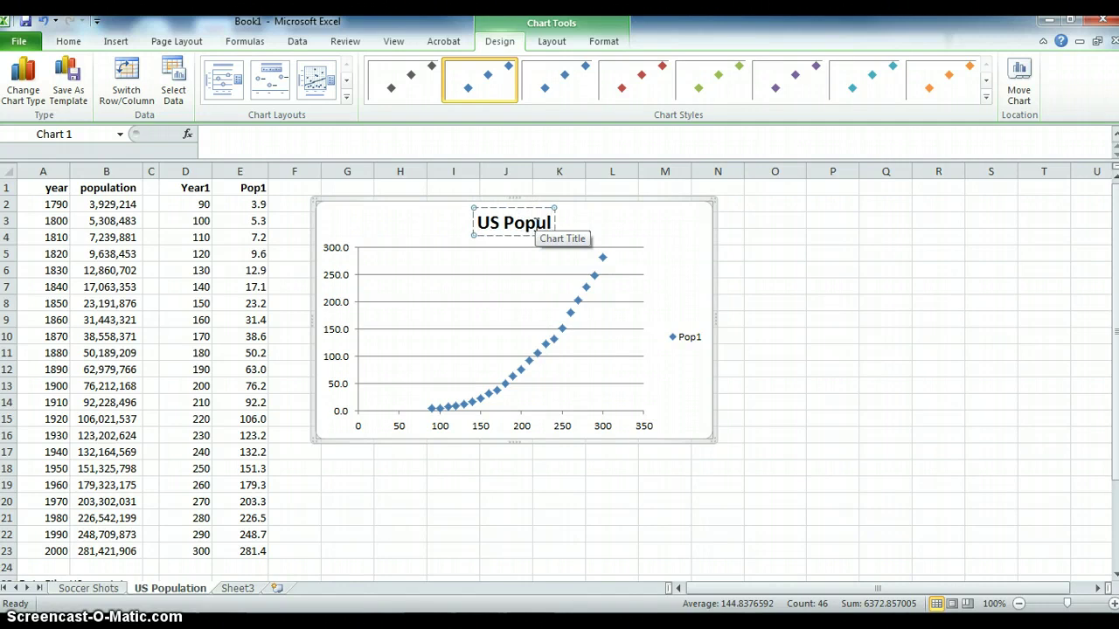
text(ation)
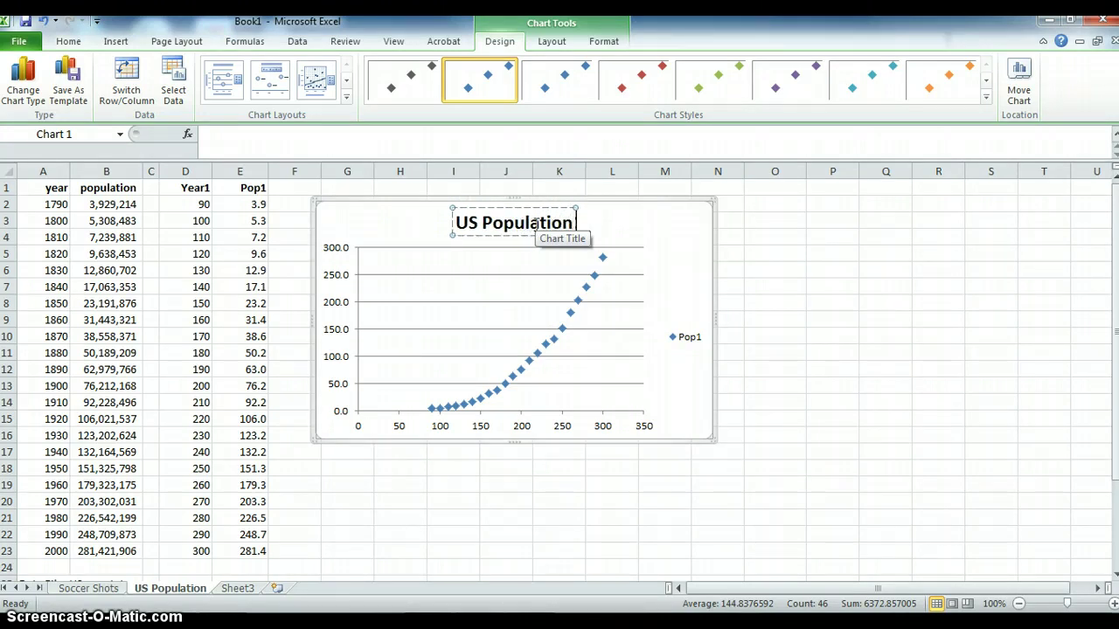
text( 1790)
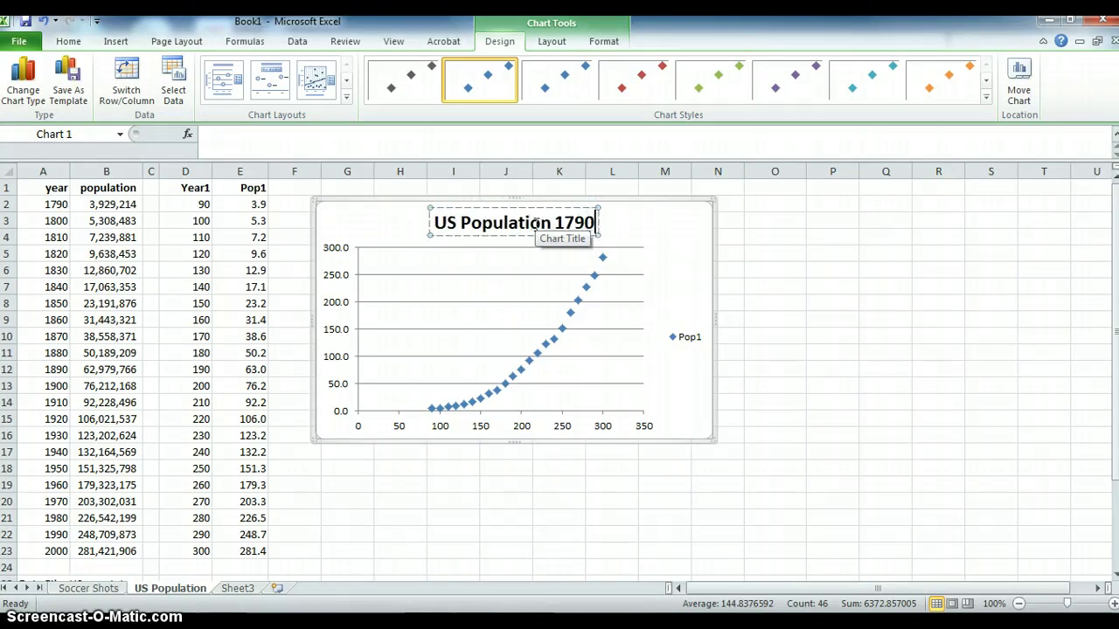
text( - 2000)
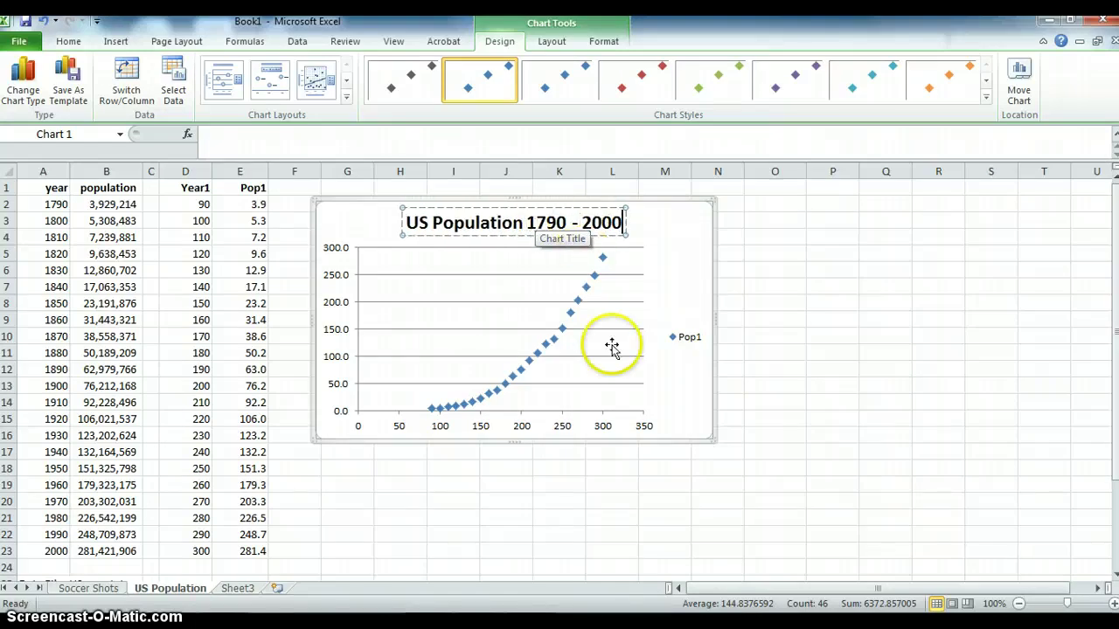
click(788, 389)
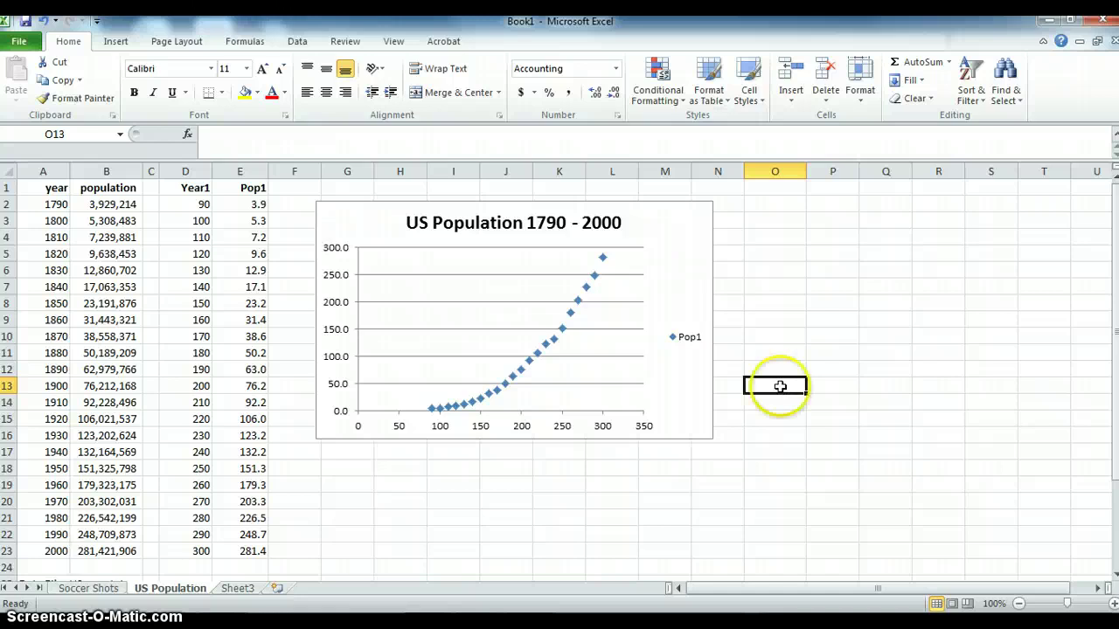
Apply the trendline layout showing y = 1.2889x - 156.65, R² = 0.9198, moving the equation right
click(603, 308)
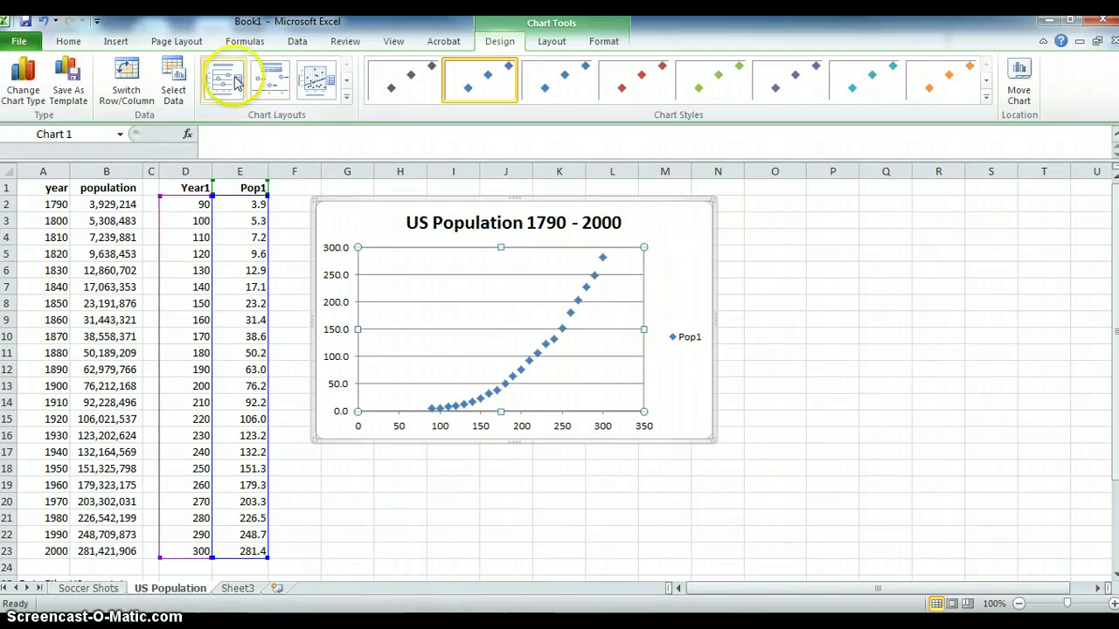
click(348, 98)
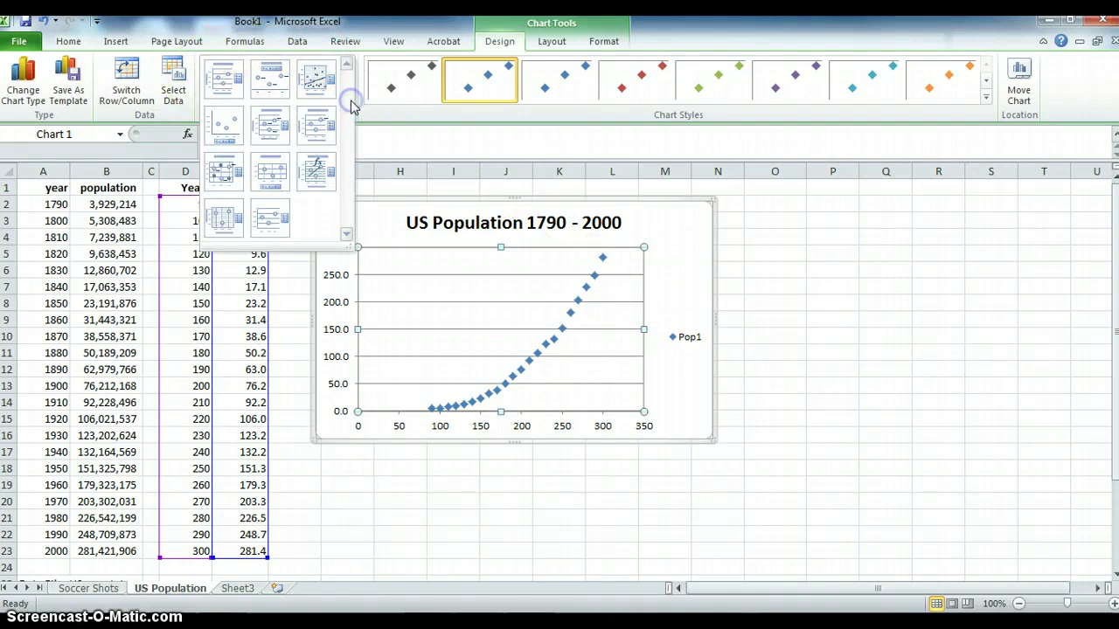
click(319, 169)
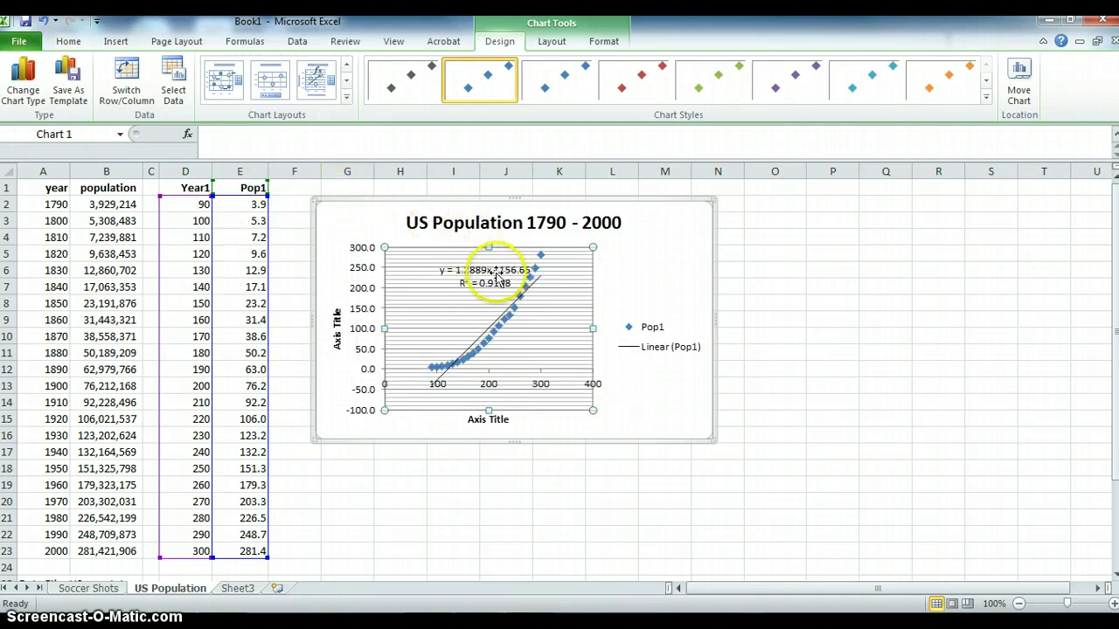
drag(487, 280, 659, 251)
click(662, 331)
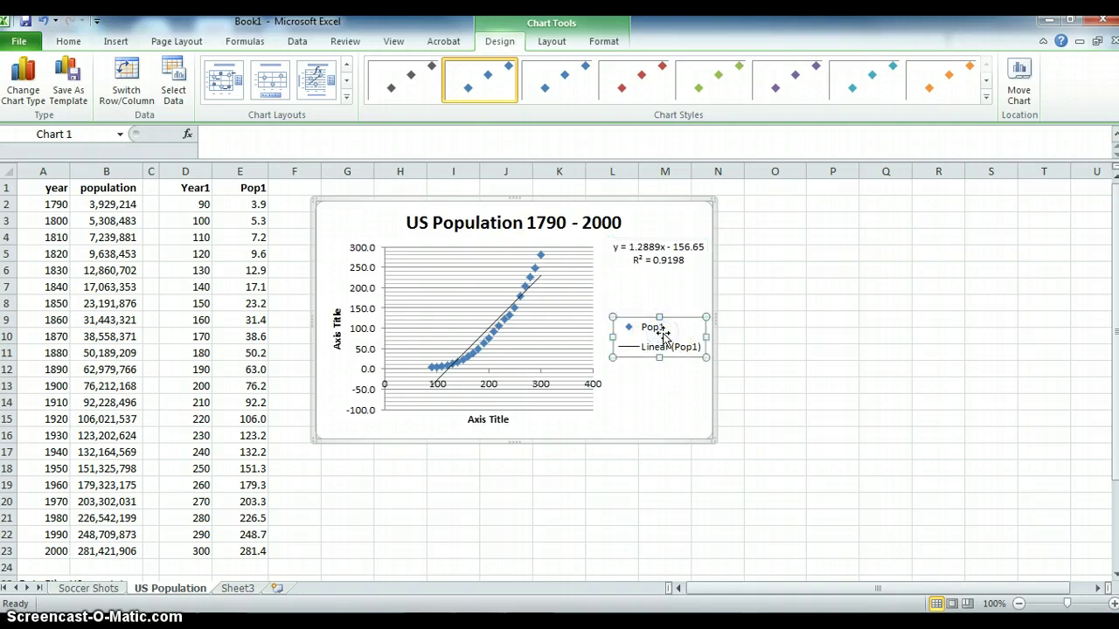
click(673, 317)
Delete the legend and reposition the trendline equation and chart title
key(Delete)
click(672, 236)
drag(672, 219, 671, 229)
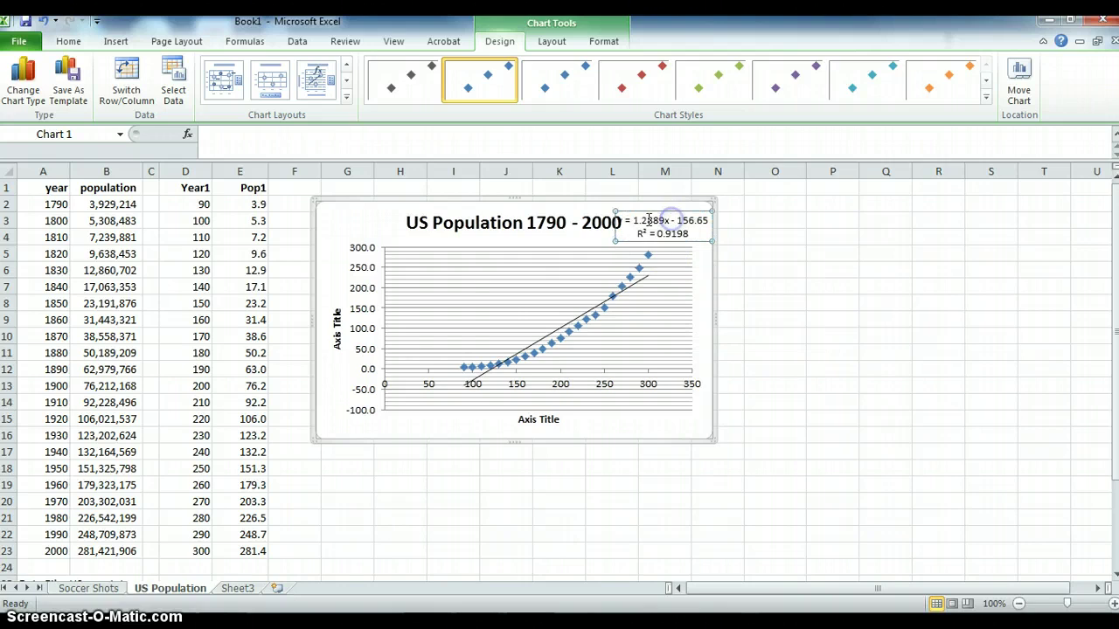
click(496, 221)
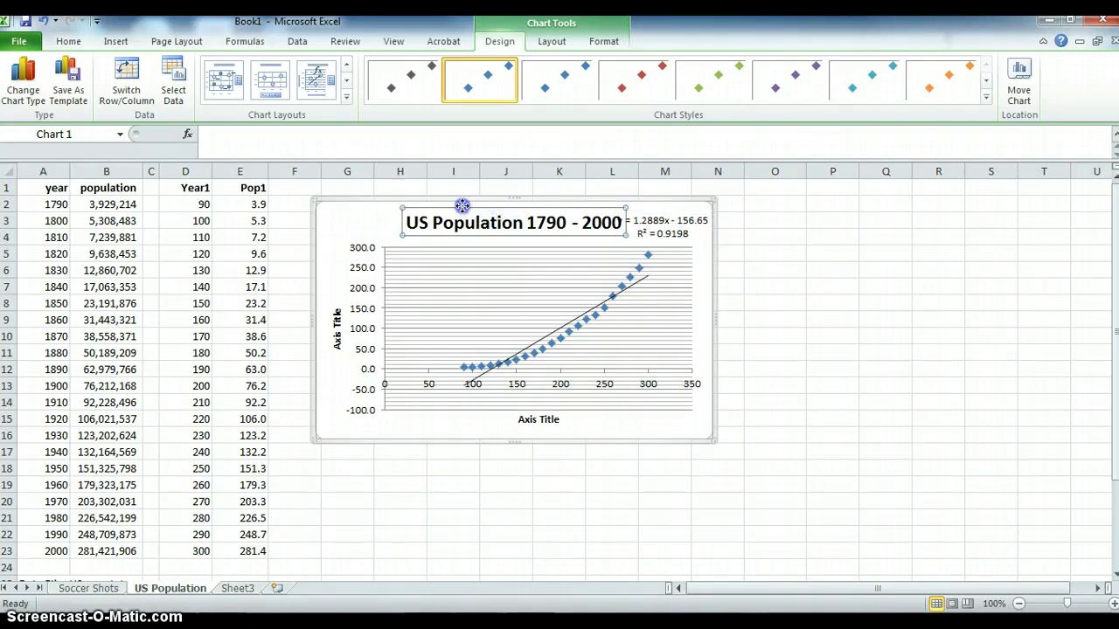
drag(447, 206, 444, 205)
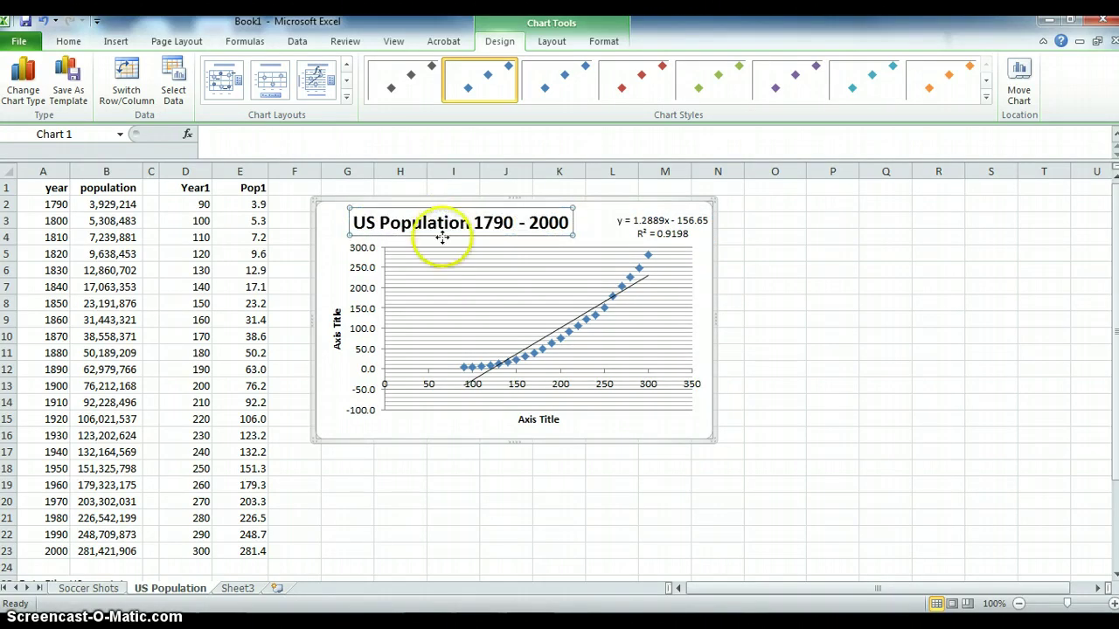
Title the axes 'Year 1700 = 0' horizontally and 'Population in Millions' vertically
click(539, 422)
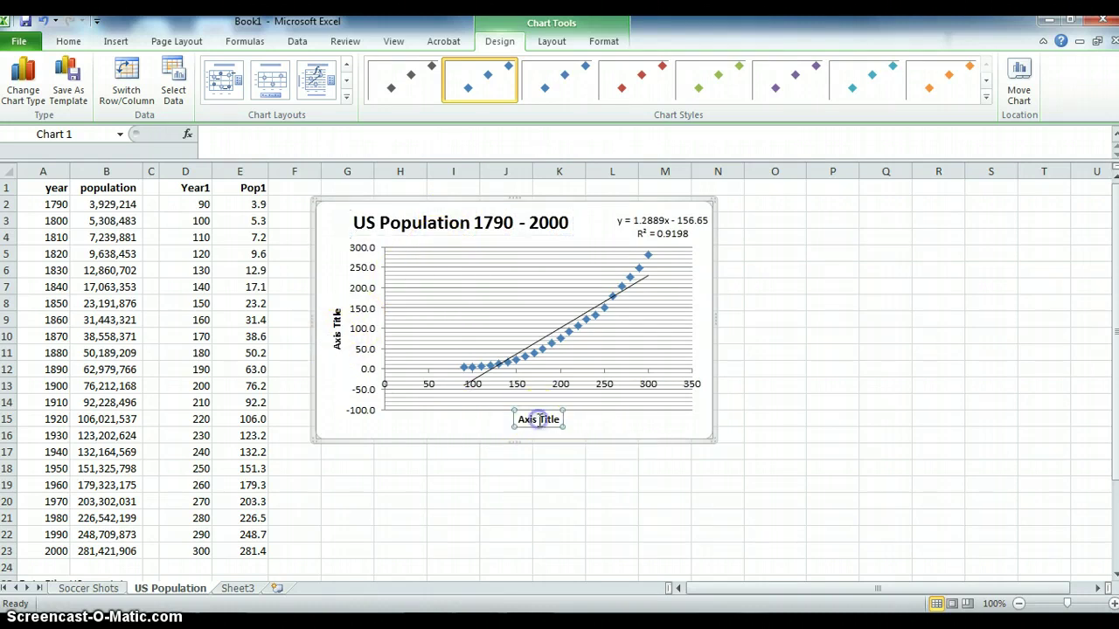
drag(519, 419, 557, 424)
text(Year)
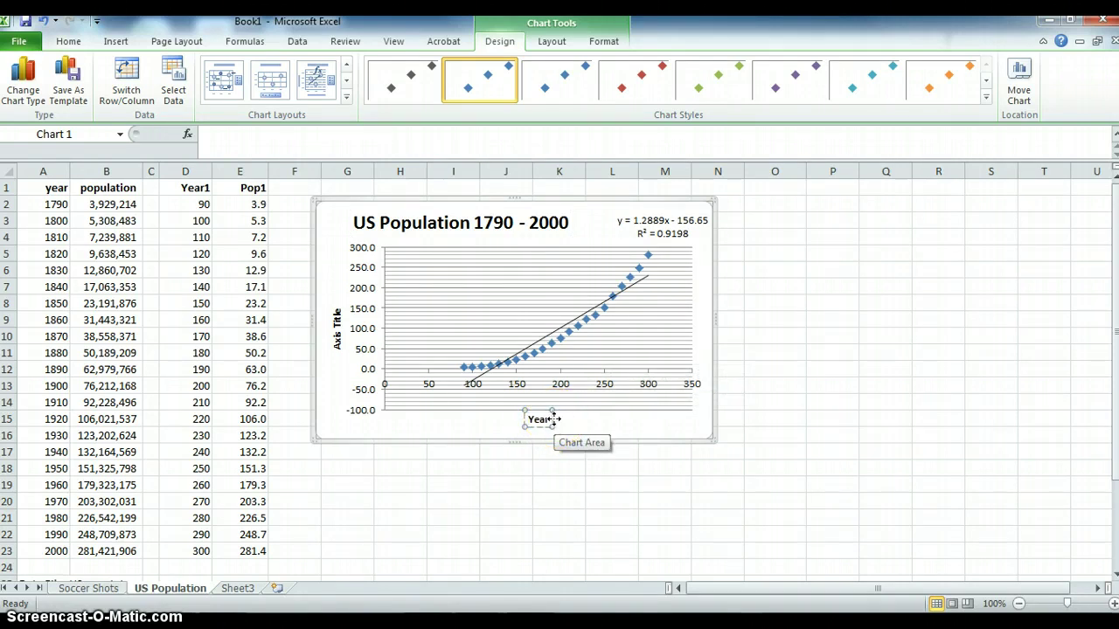
text( 1700 = 0)
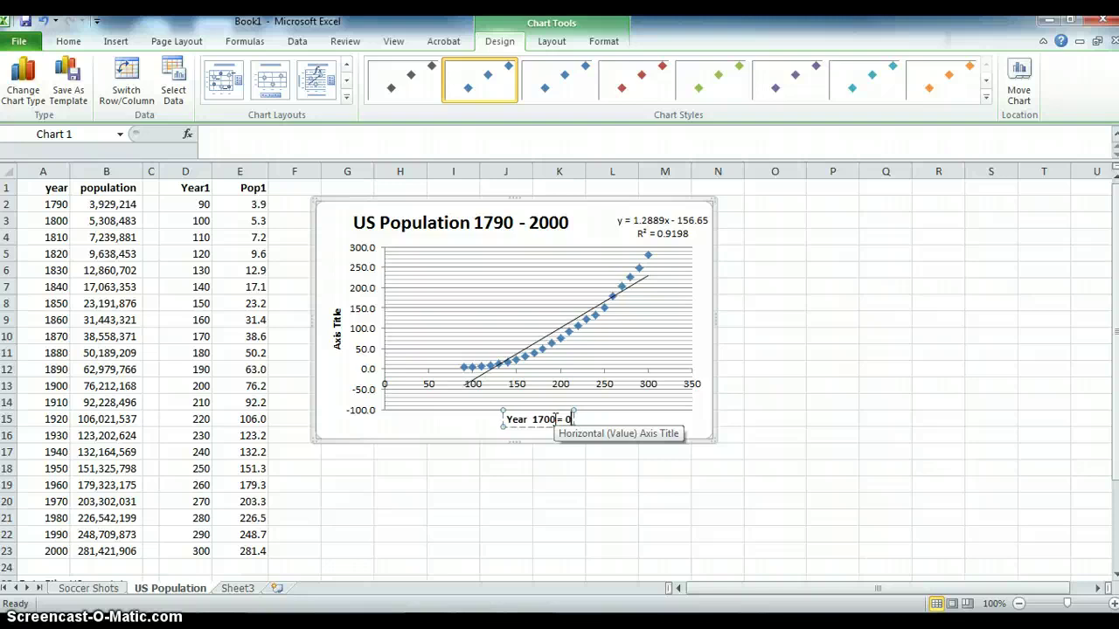
click(339, 344)
triple_click(335, 319)
key(BackSpace)
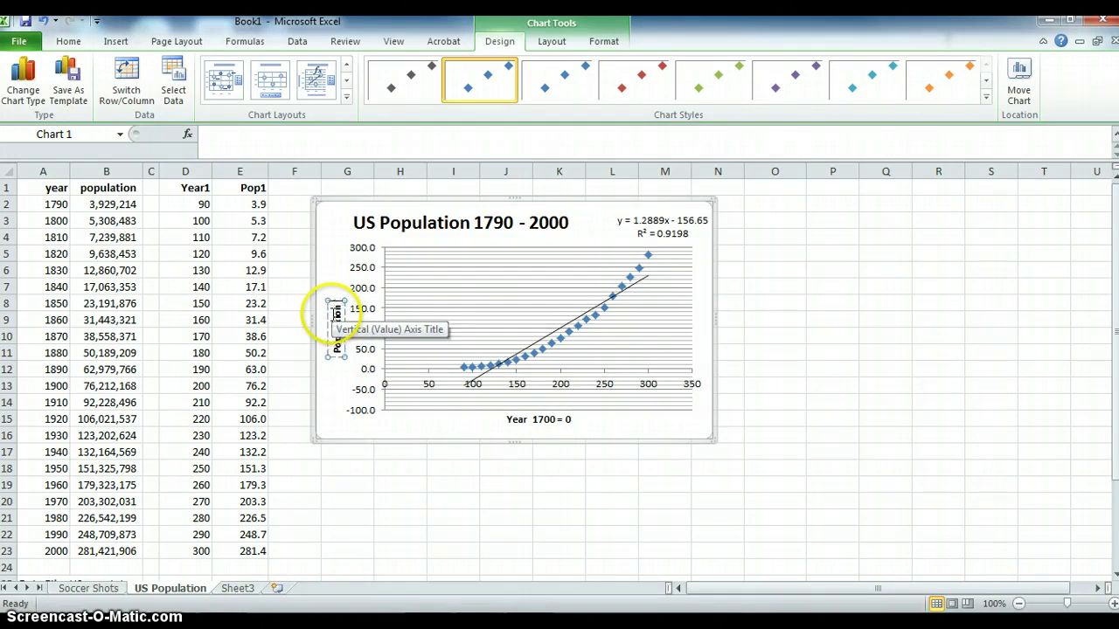
text(Population in Millions)
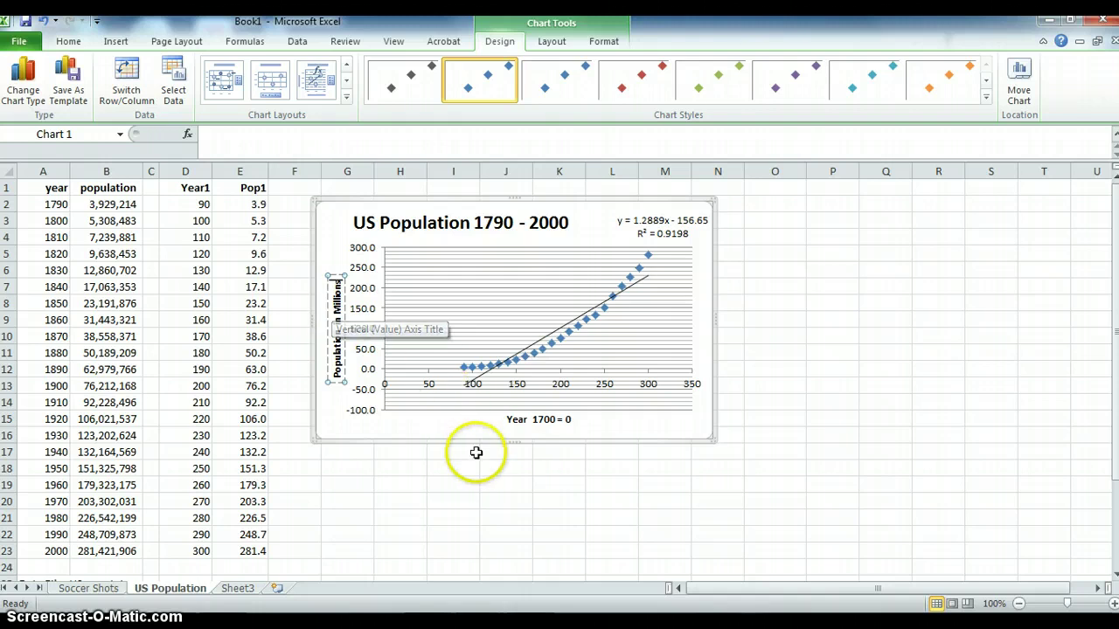
Inspect the trendline label y = 1.2889x - 156.65, R² = 0.9198 on the finished chart
click(446, 431)
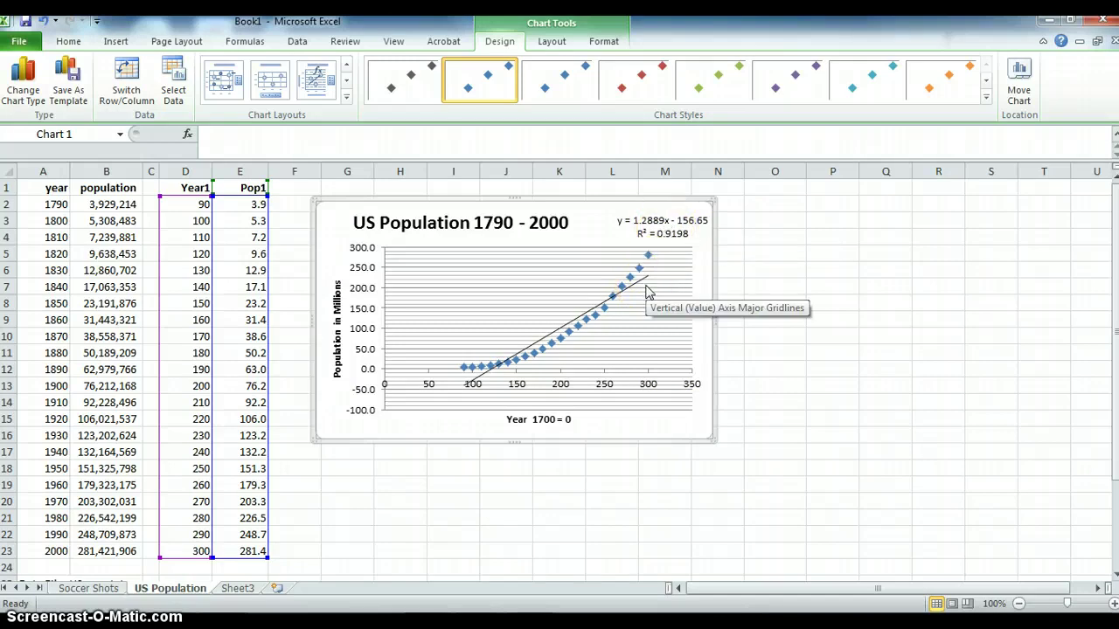
click(662, 215)
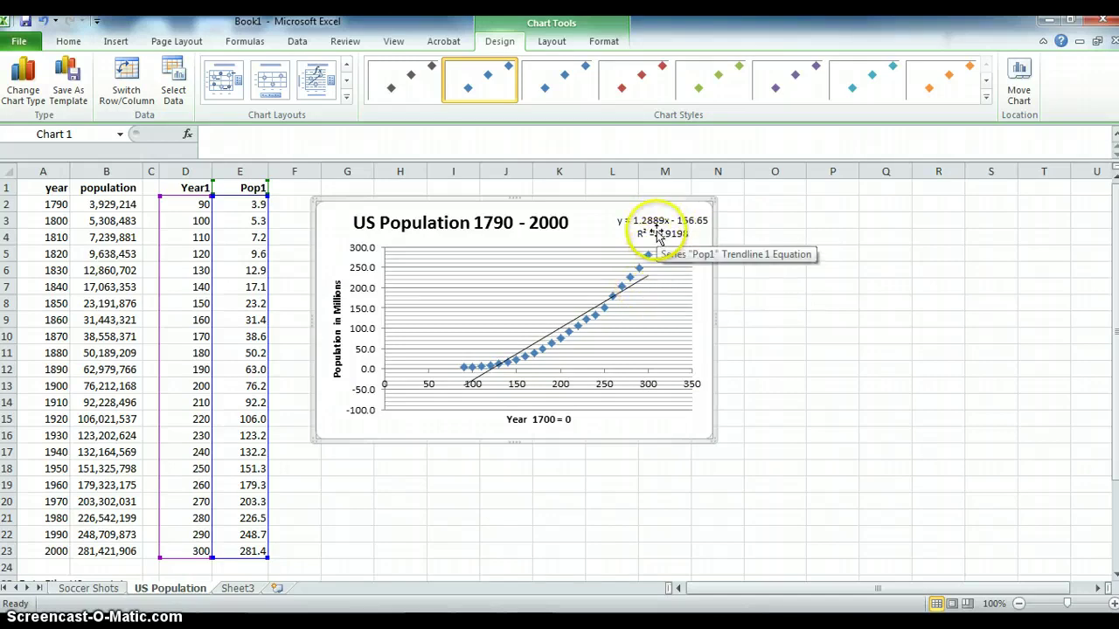
click(640, 225)
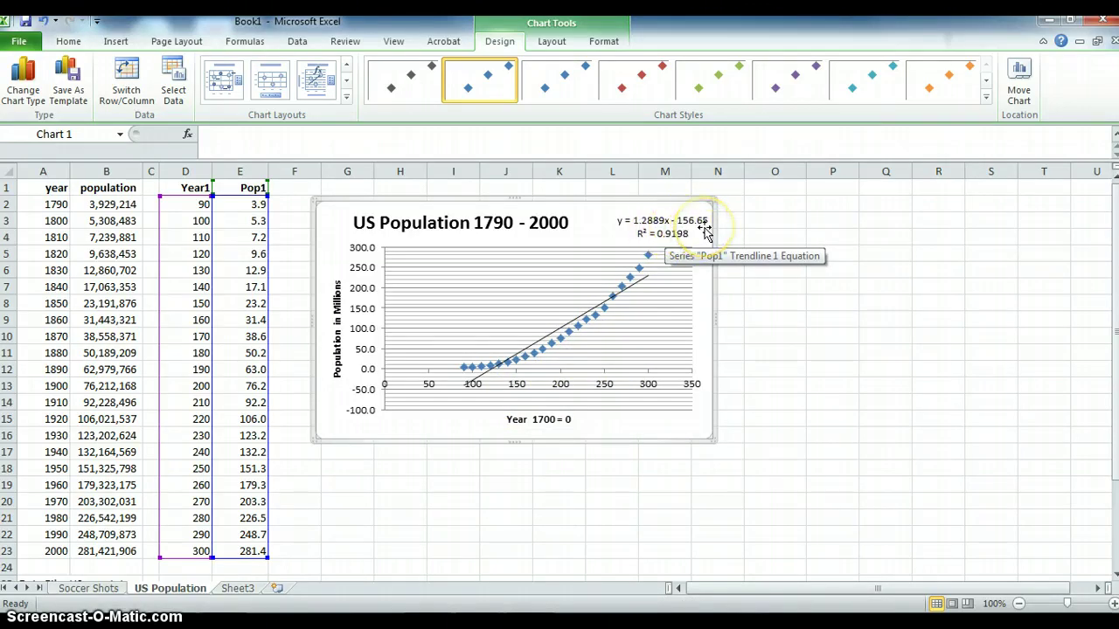
click(656, 244)
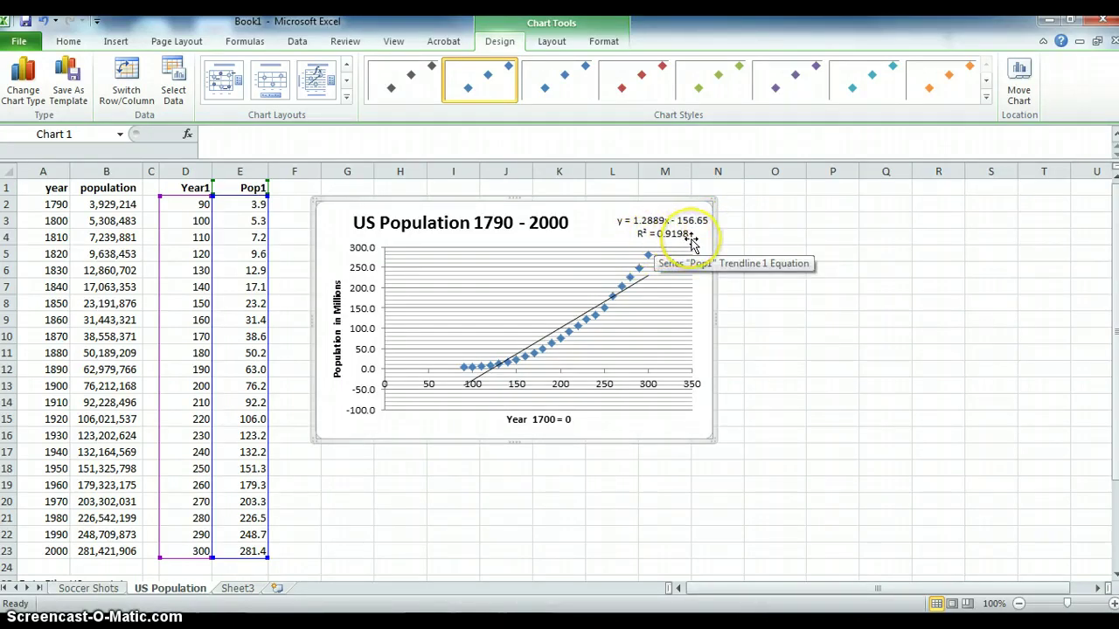
click(672, 256)
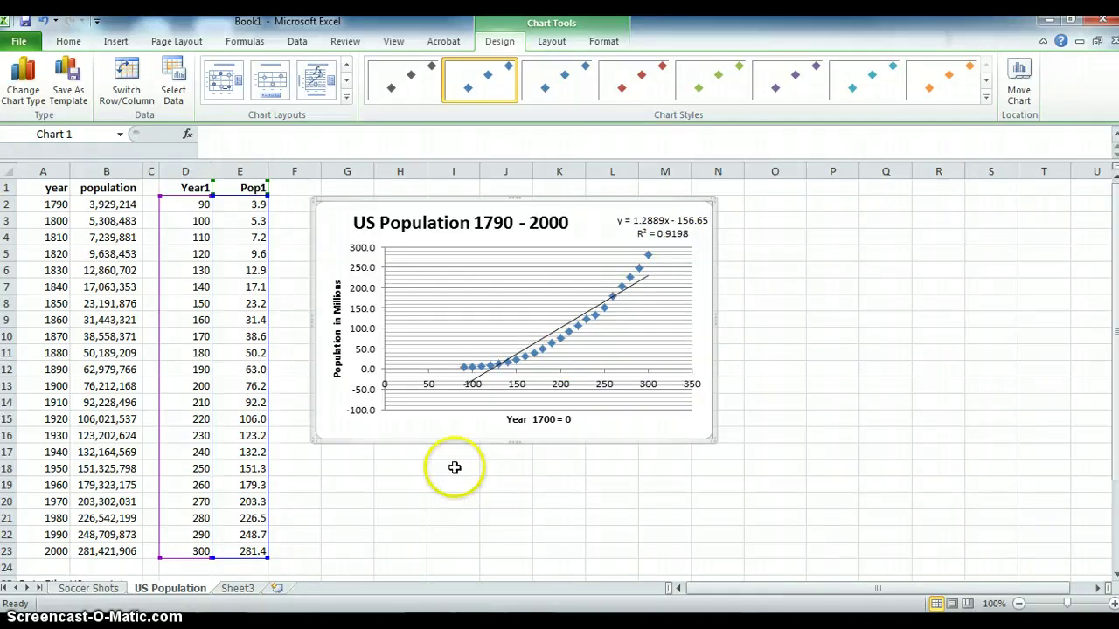
Type 'Correlation Coefficient = r =' in H18 and =sqrt(.9198) in K18
click(405, 472)
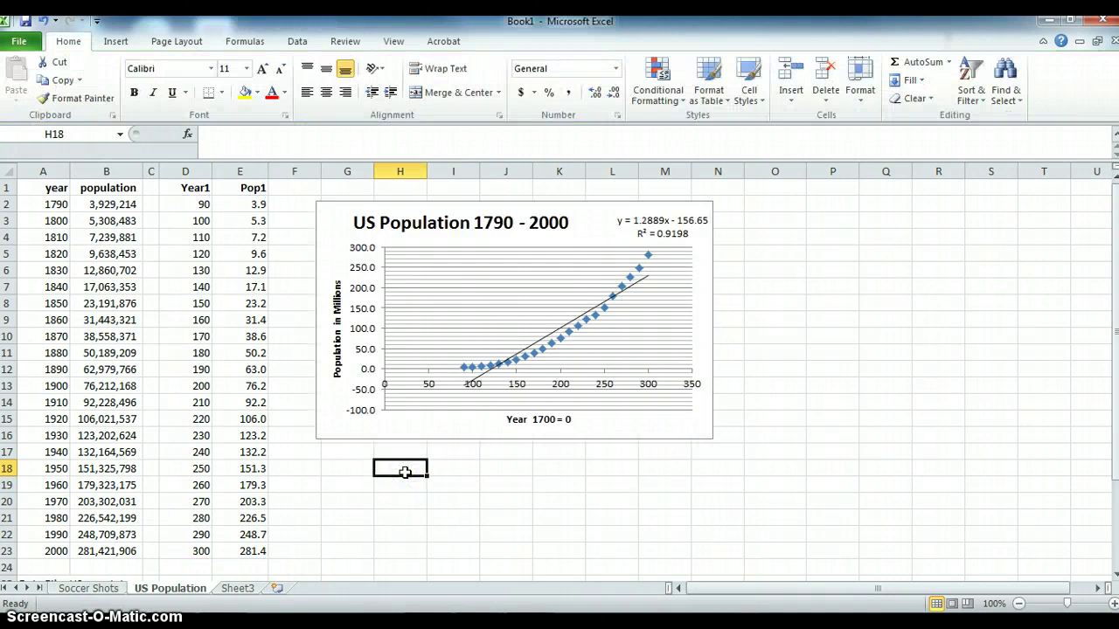
text(Corre)
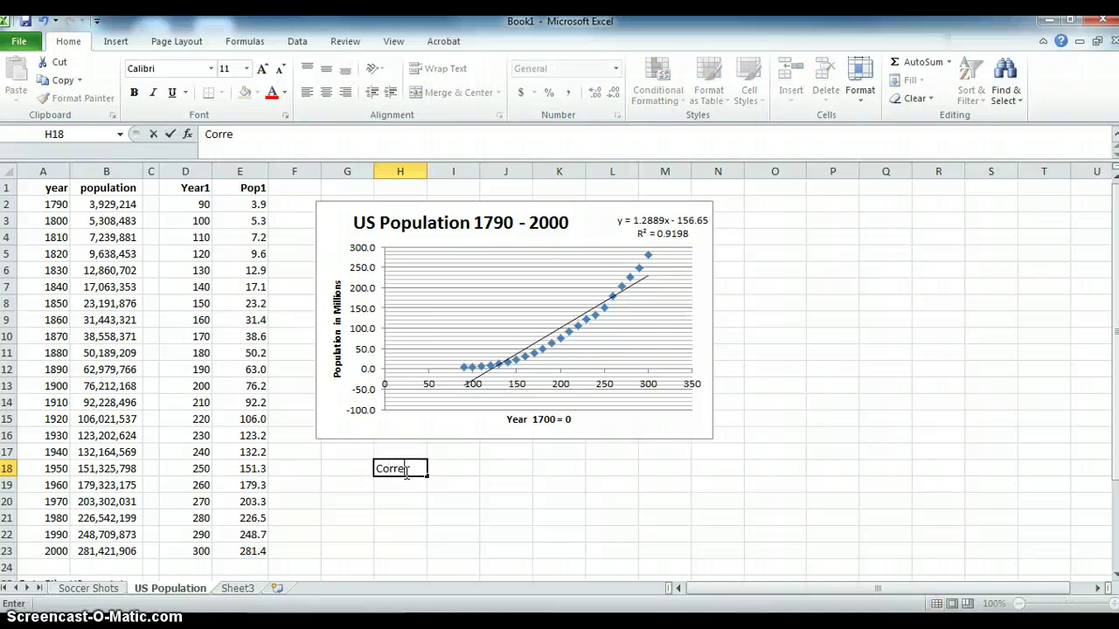
text(ct)
key(BackSpace)
key(BackSpace)
text(lation Coefficient)
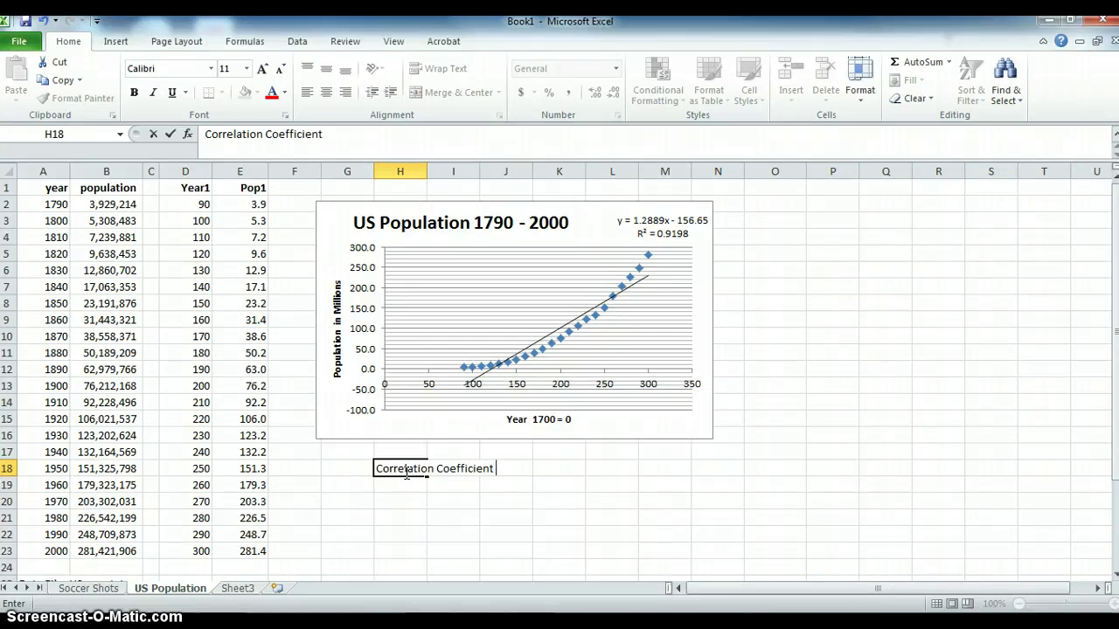
text( = r =)
key(Tab)
key(Tab)
key(Tab)
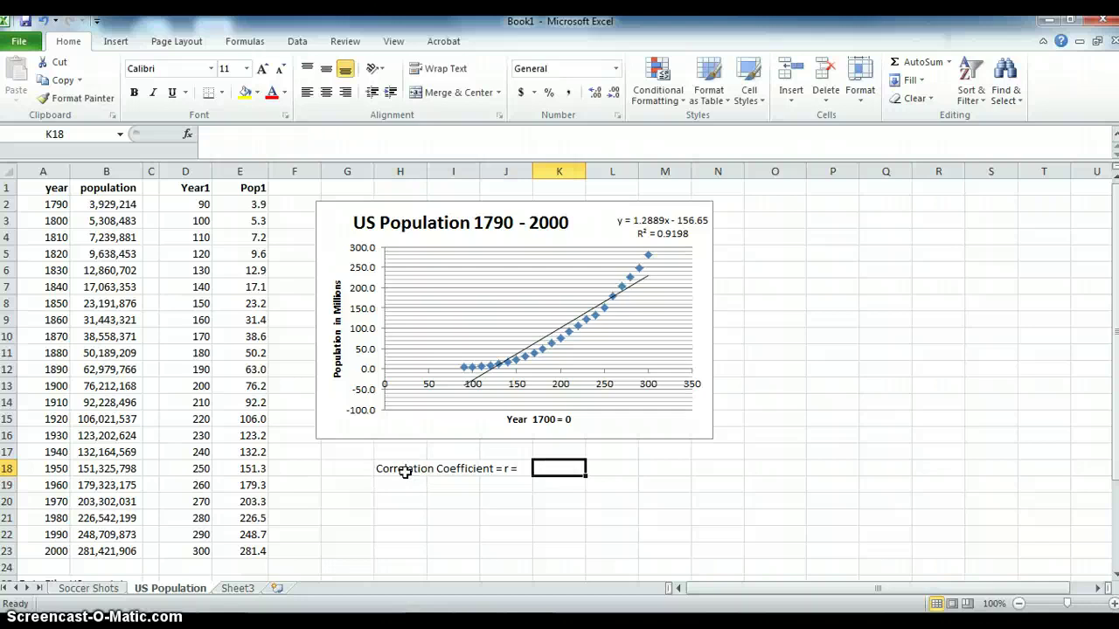
text(=sqrt)
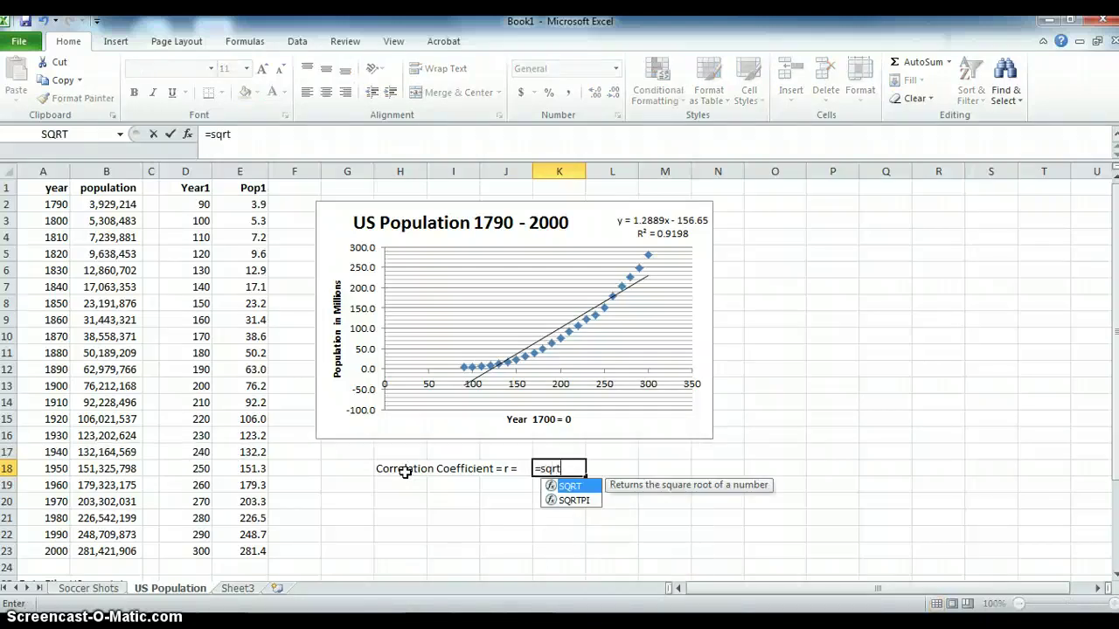
text(()
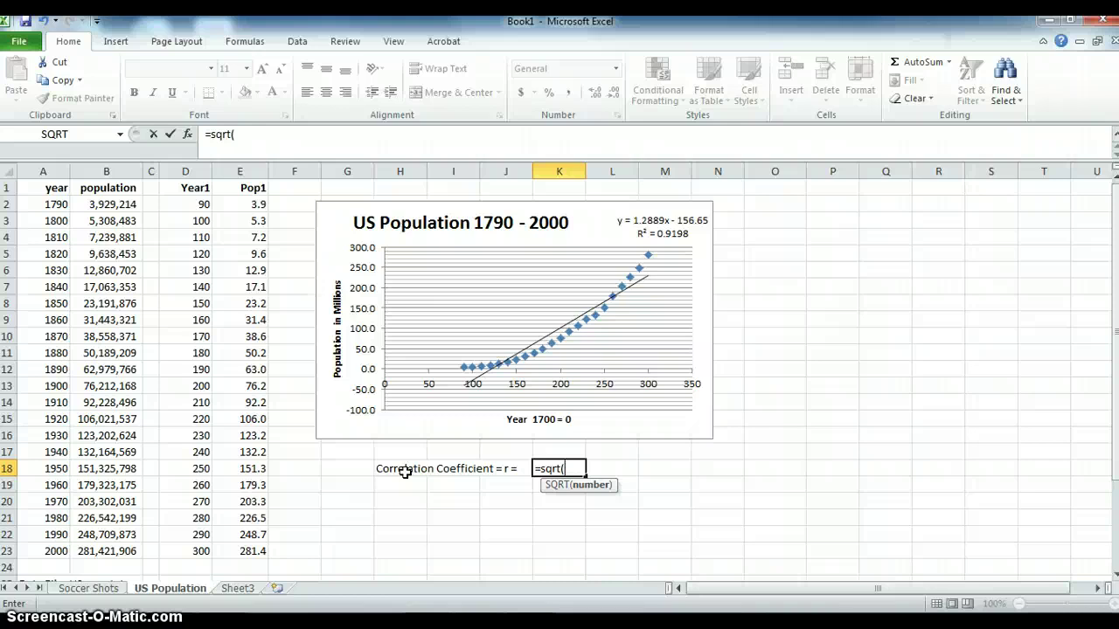
text(.9198))
key(Return)
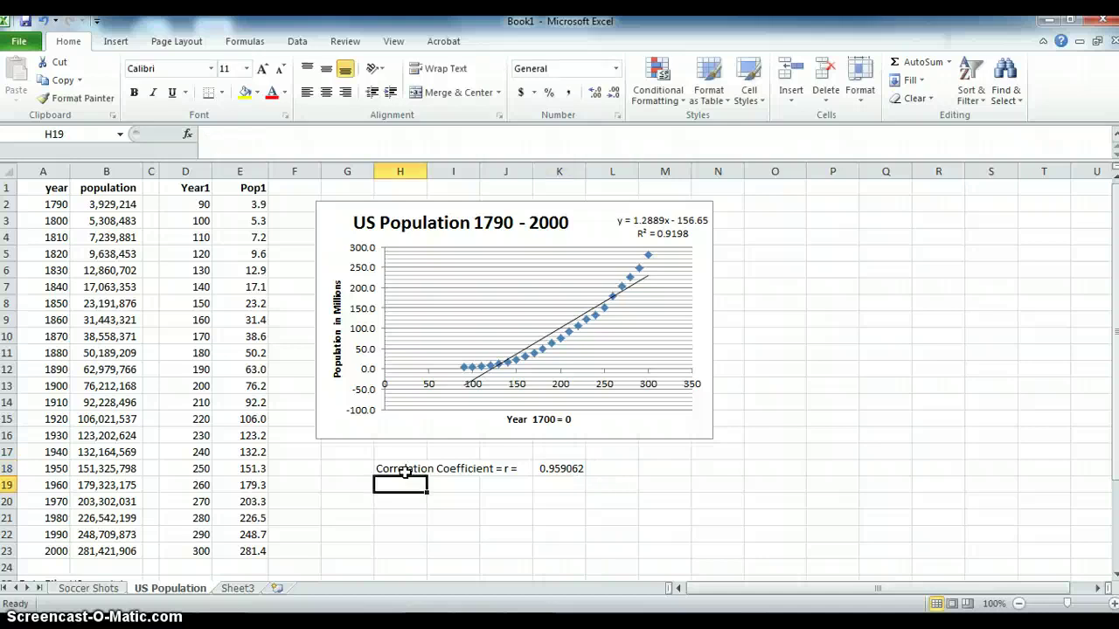
Round the r value in K18 to three decimals, showing 0.959
click(570, 467)
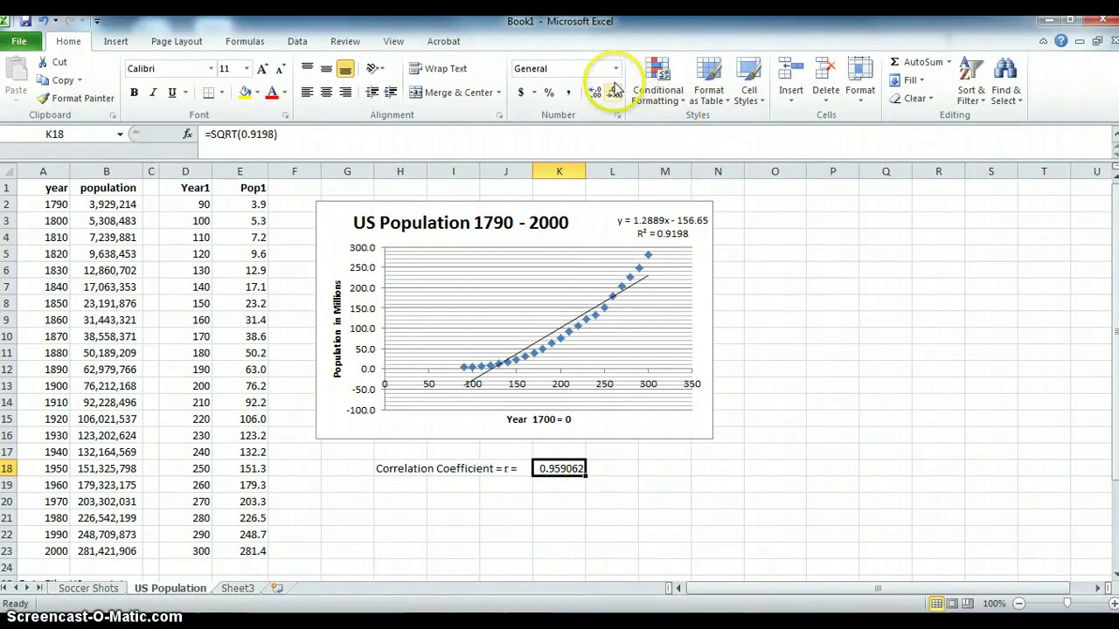
click(616, 93)
click(616, 93)
click(615, 93)
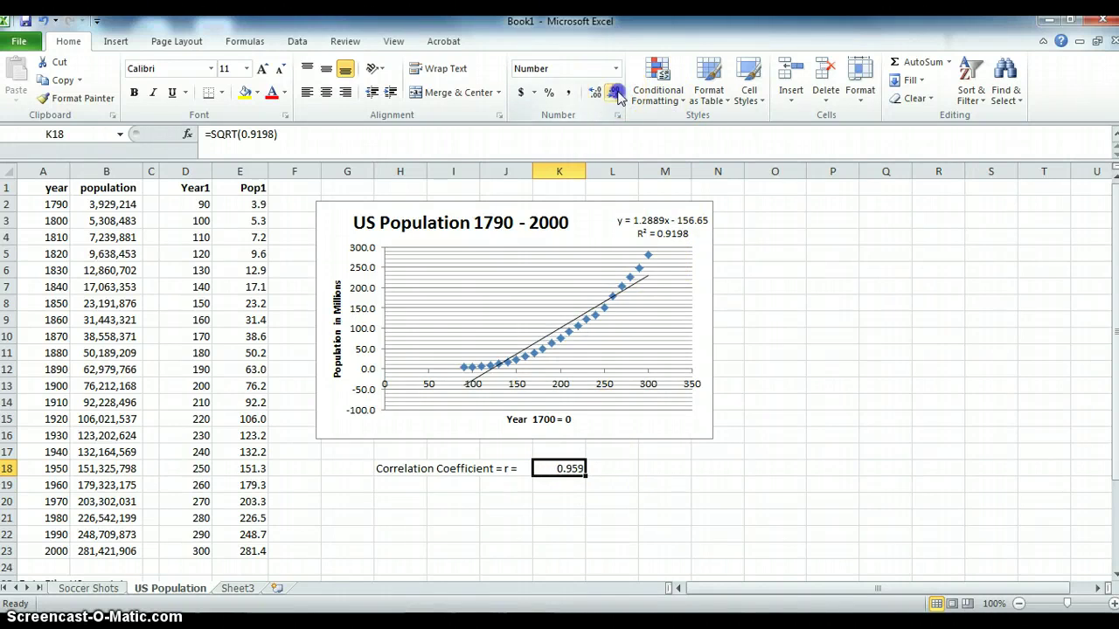
click(562, 482)
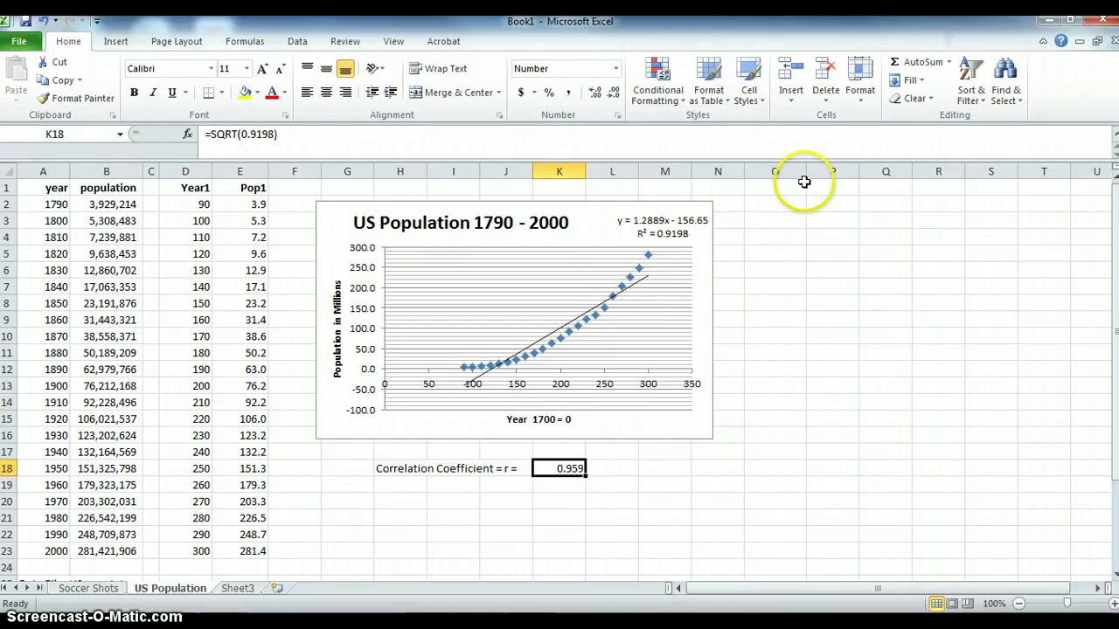
click(810, 233)
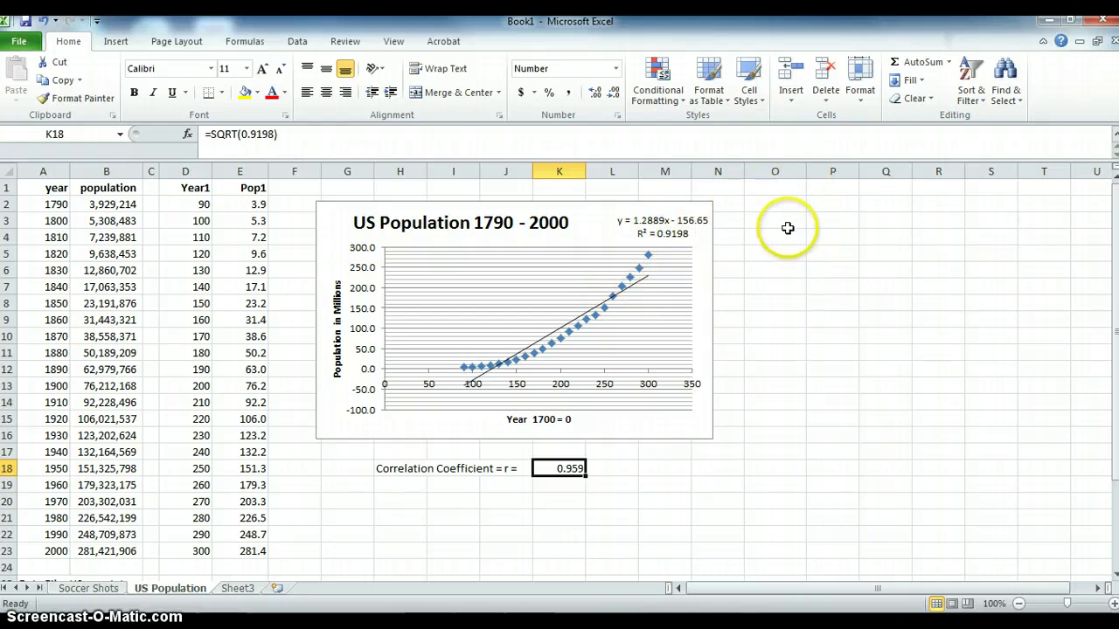
Enter the headers 'Year 1' in O1 and 'Pop1 Est' in P1
click(786, 223)
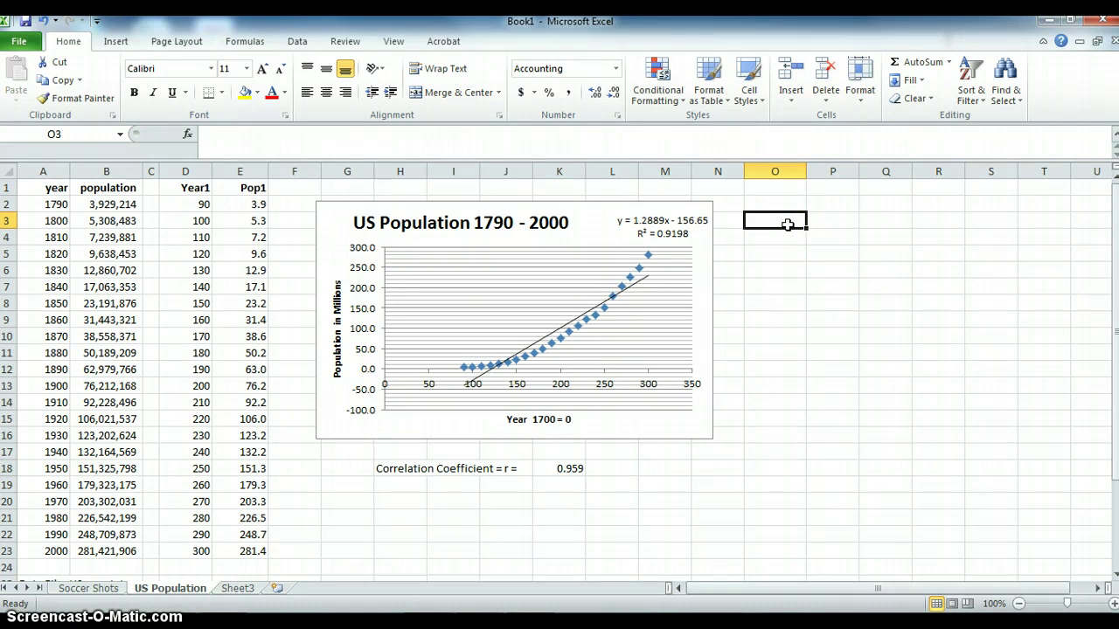
key(Up)
key(Up)
text(Yea)
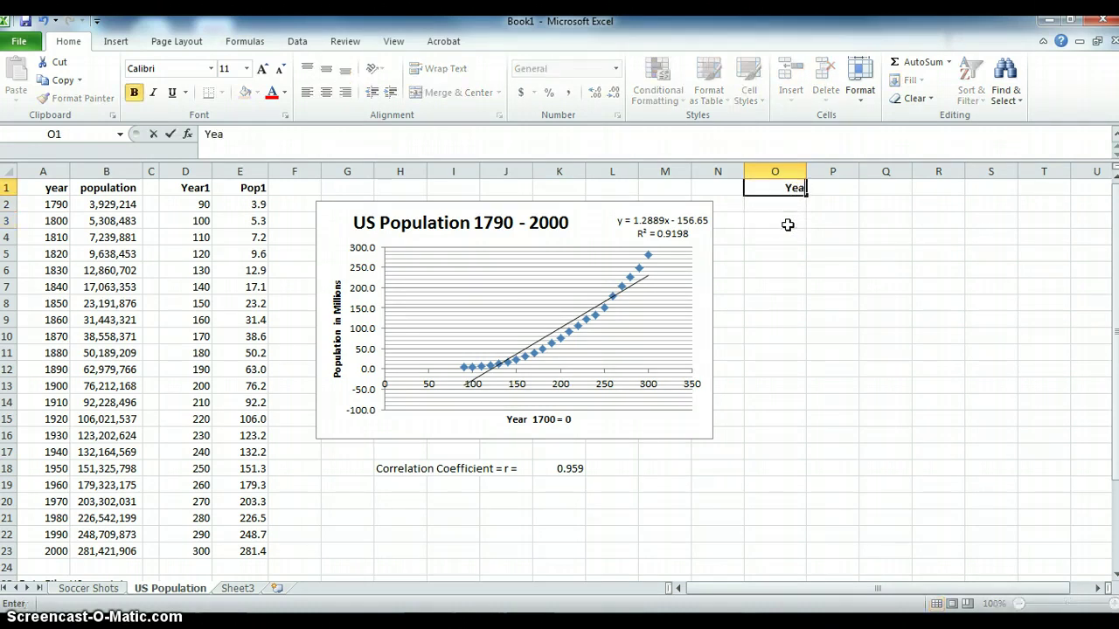
text(r 1)
key(Tab)
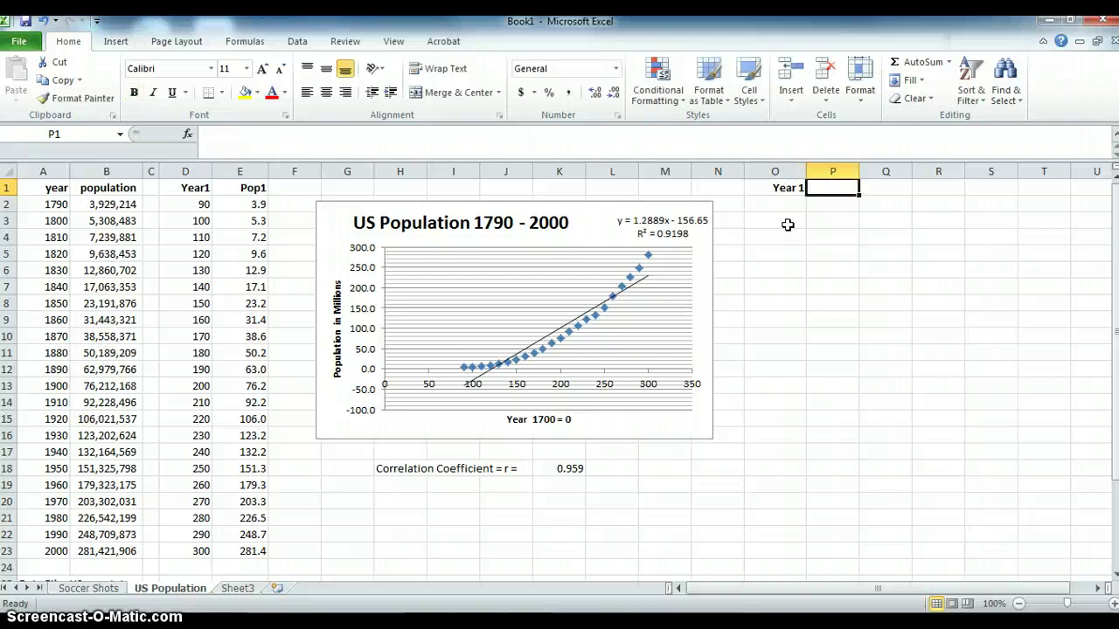
text(Pop)
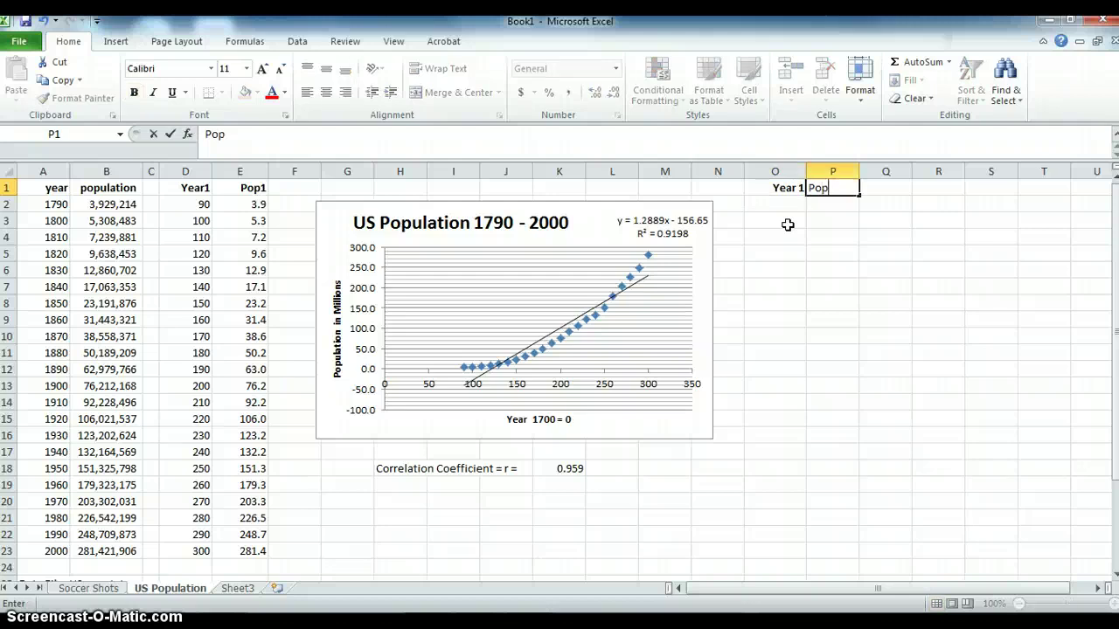
text(1)
text( Est)
key(BackSpace)
text(t)
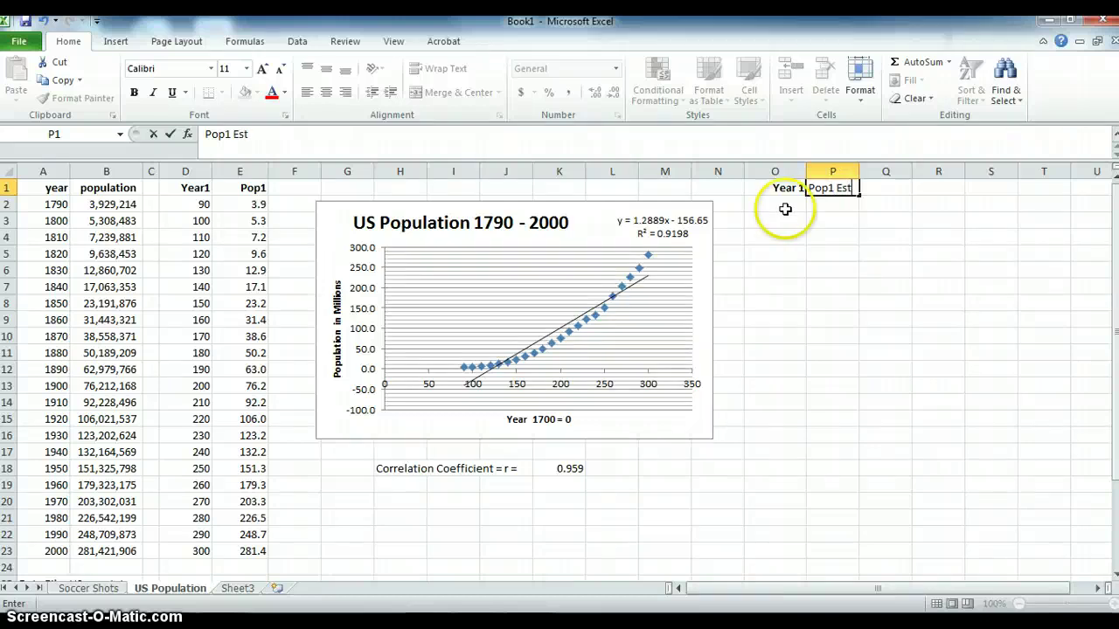
click(779, 201)
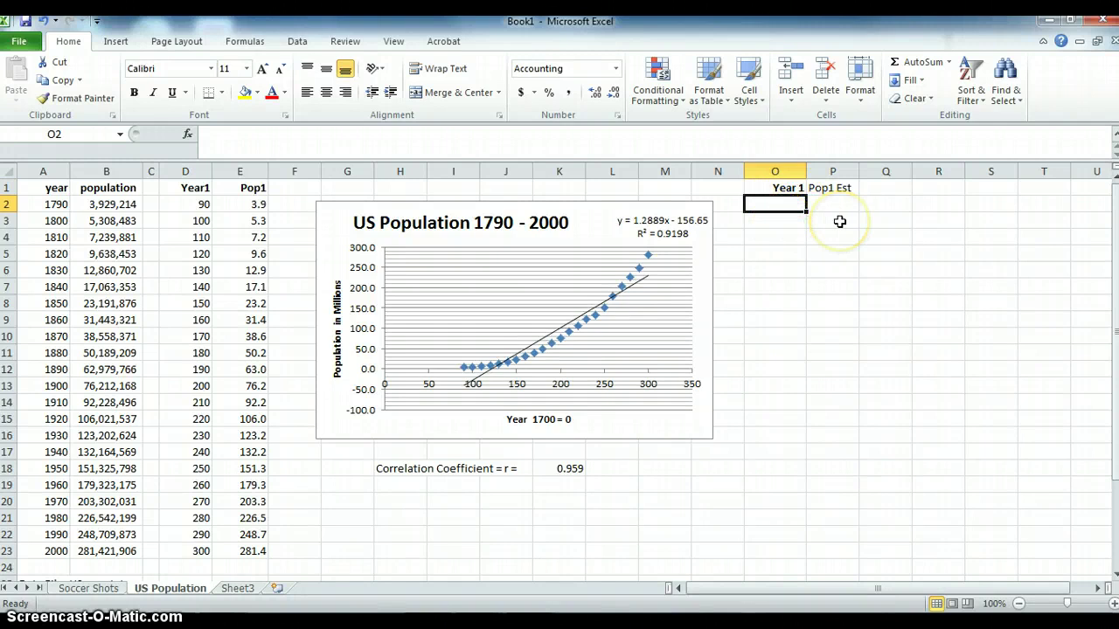
Fill O2:O22 with 300 through 320 using =O2+1, shown as whole numbers
text(300)
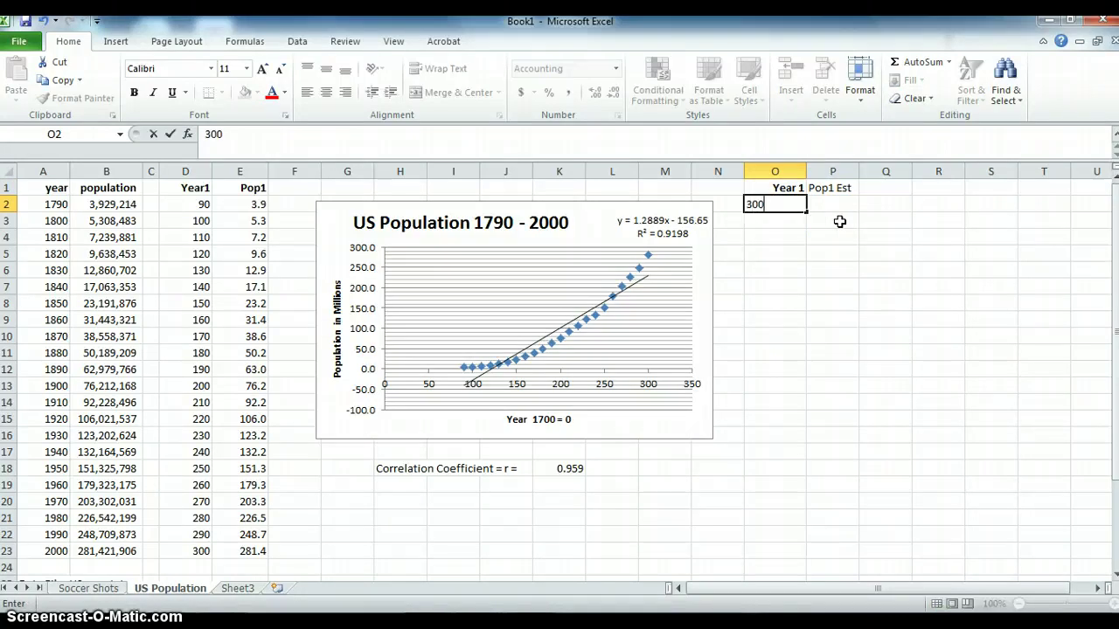
key(Return)
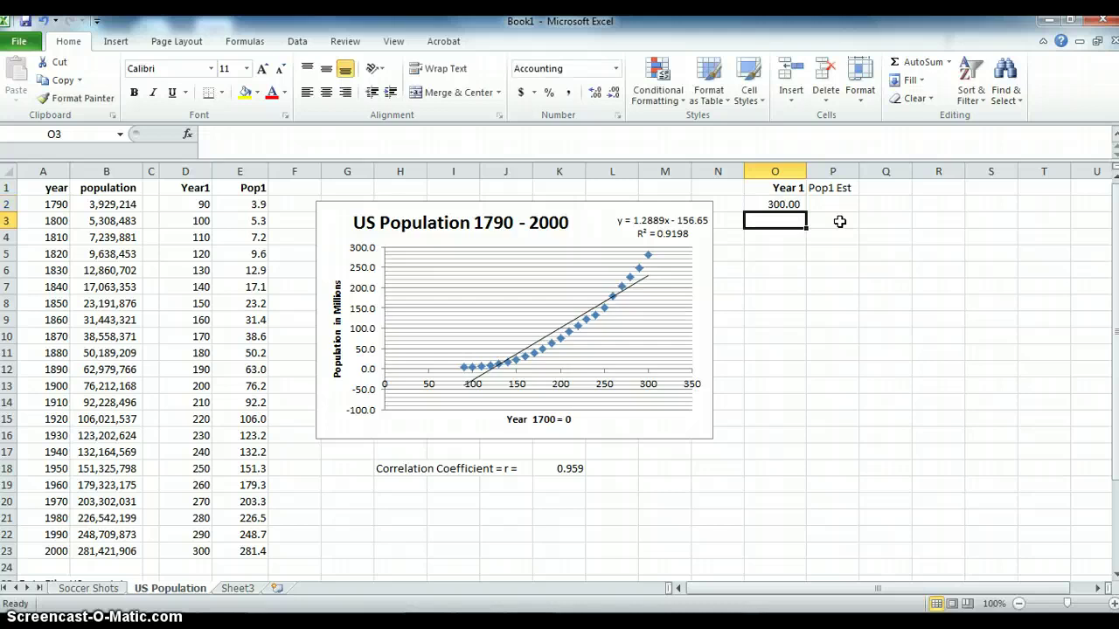
text(=)
key(Up)
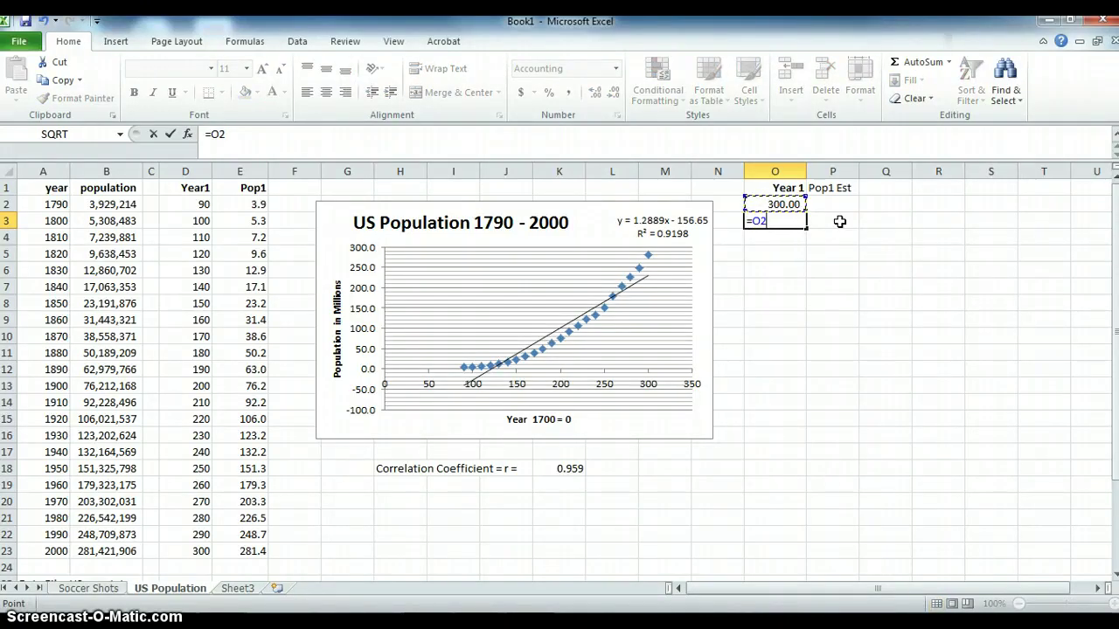
text(+1)
key(Return)
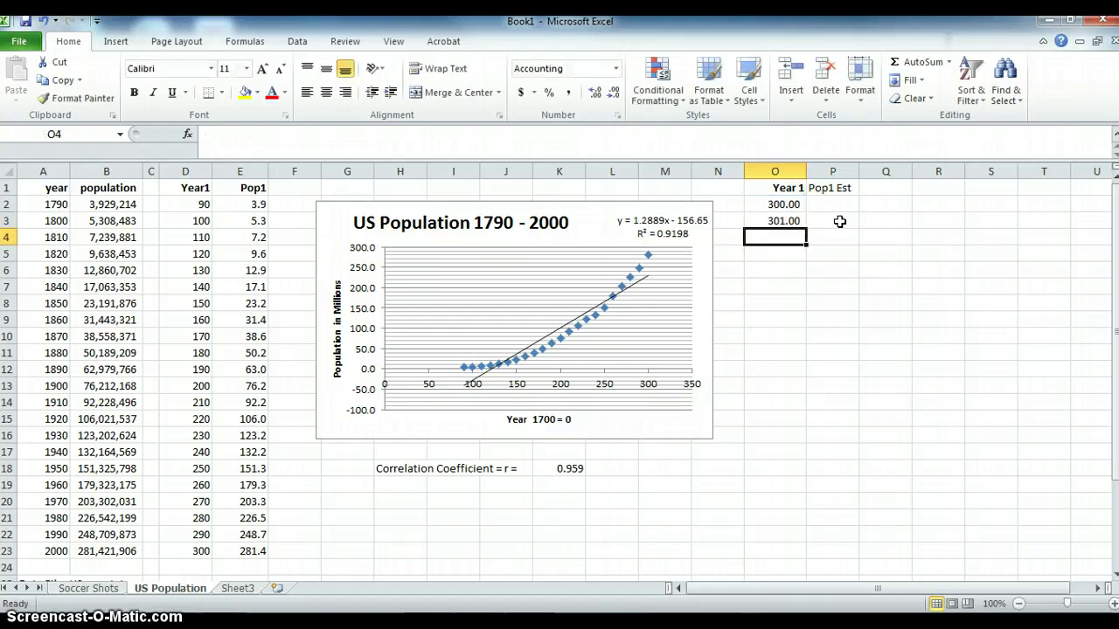
click(784, 221)
drag(807, 229, 805, 523)
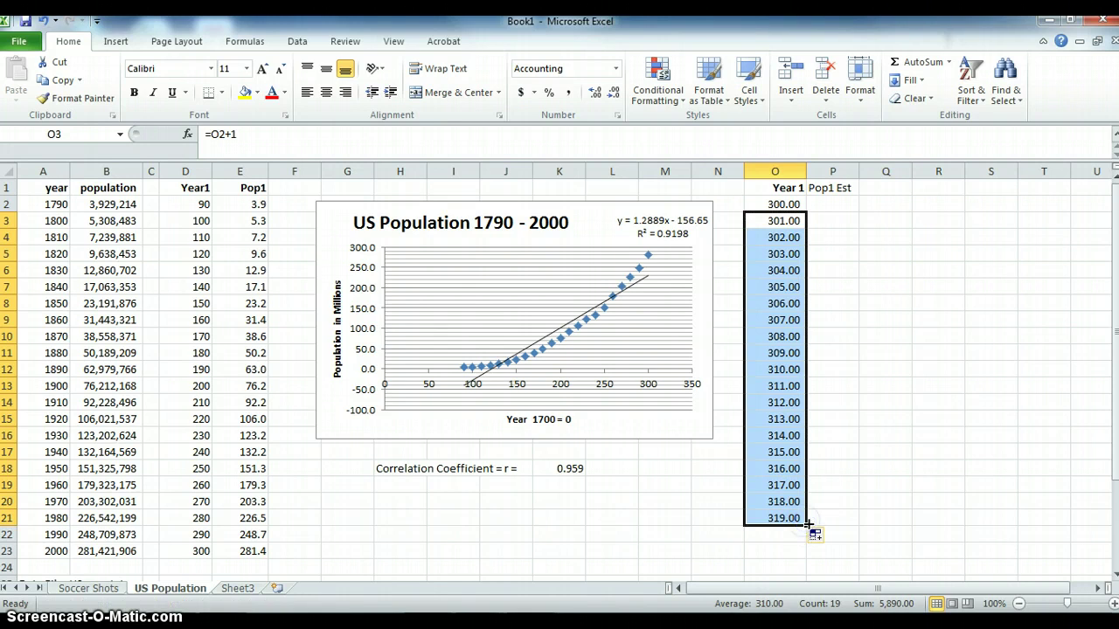
drag(805, 525, 805, 542)
drag(782, 207, 787, 535)
click(613, 92)
click(614, 93)
Enter =O2*1.2889-156.65 in P2, removing the doubled minus sign, to show 230.02
click(832, 204)
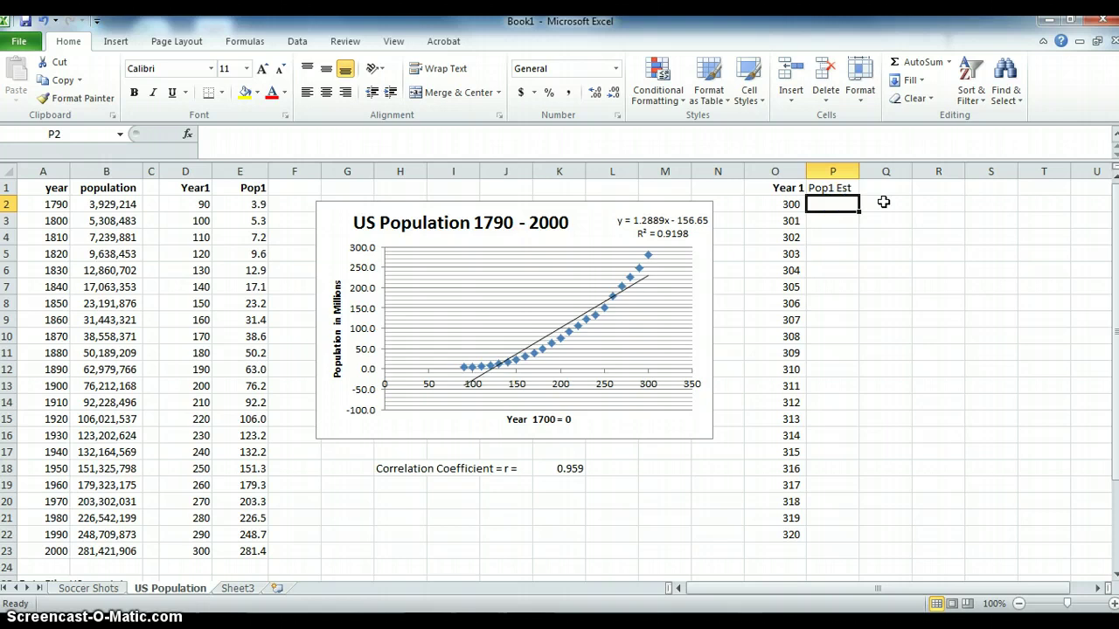
text(=)
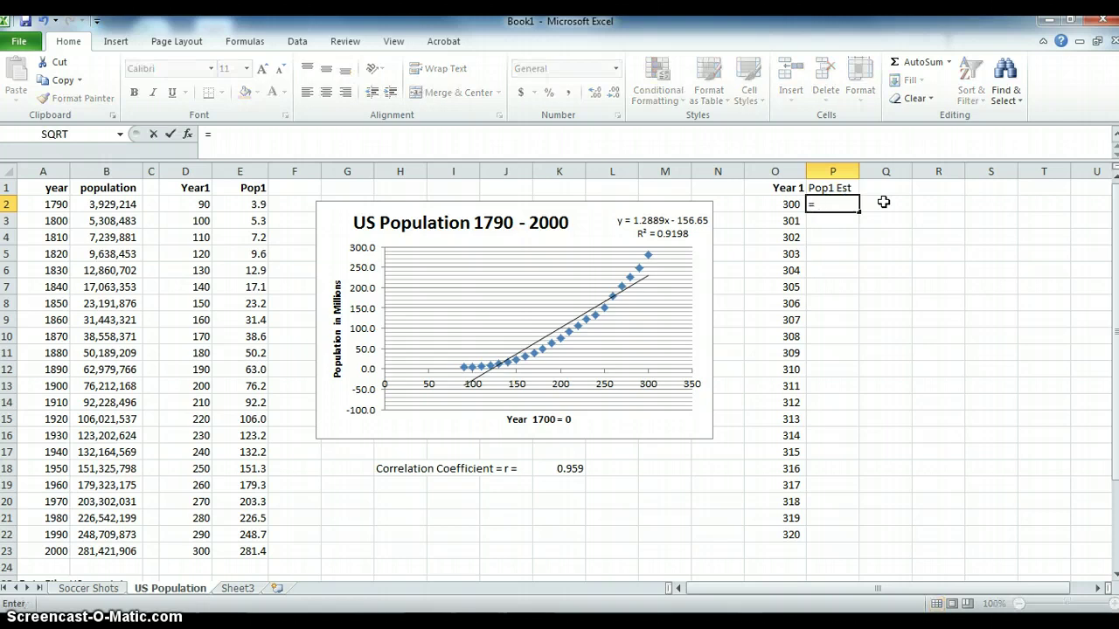
key(Left)
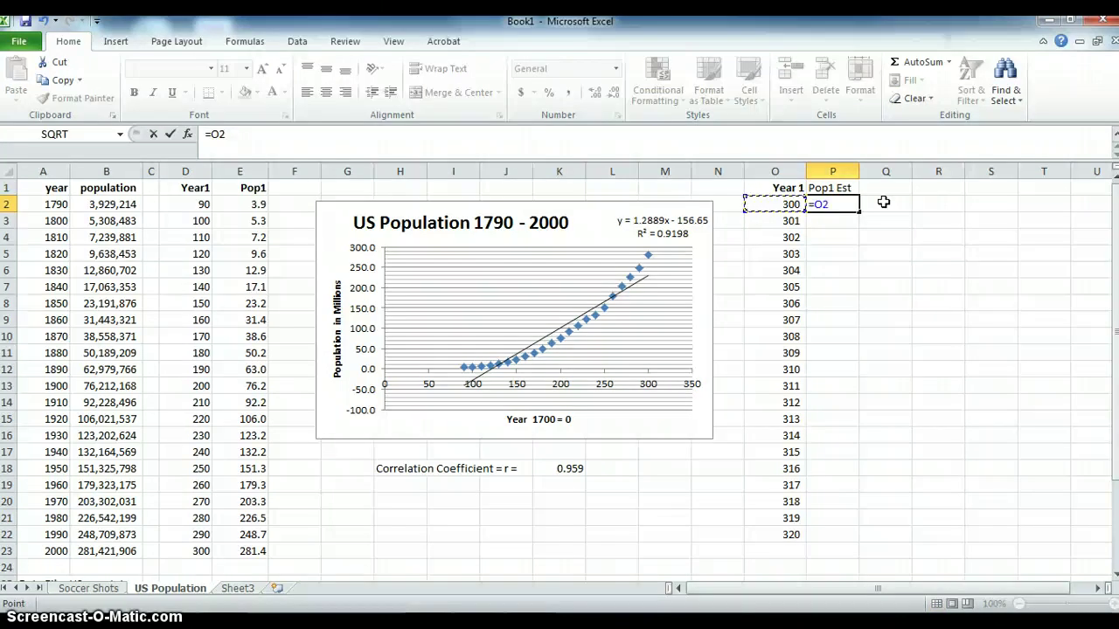
text(*1.2889)
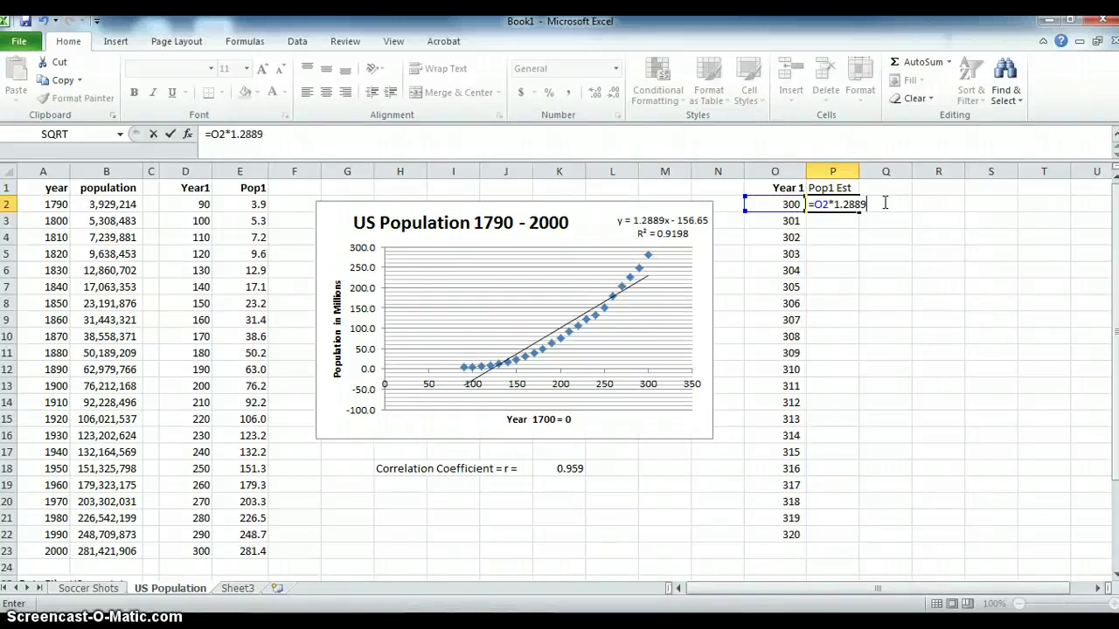
text(-)
text(-156.65)
click(865, 205)
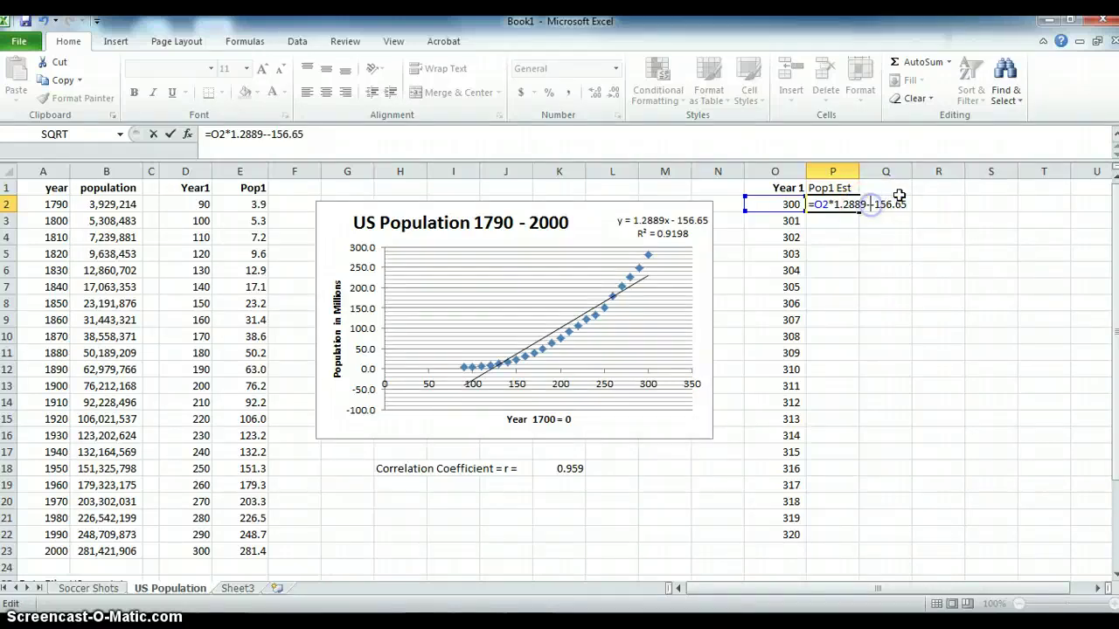
key(Delete)
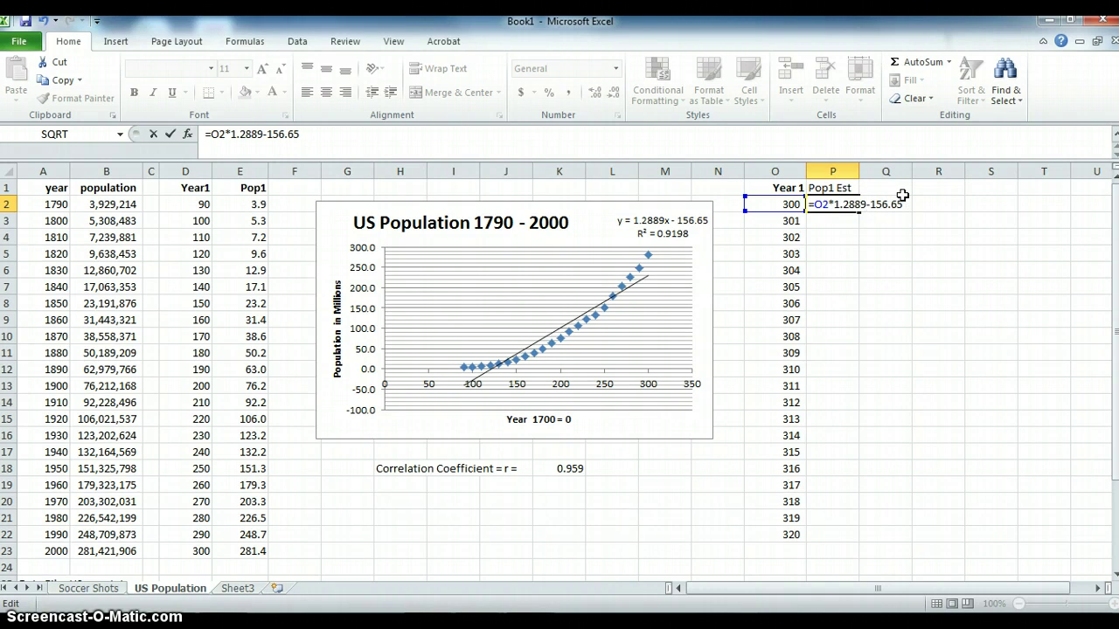
click(909, 204)
key(Return)
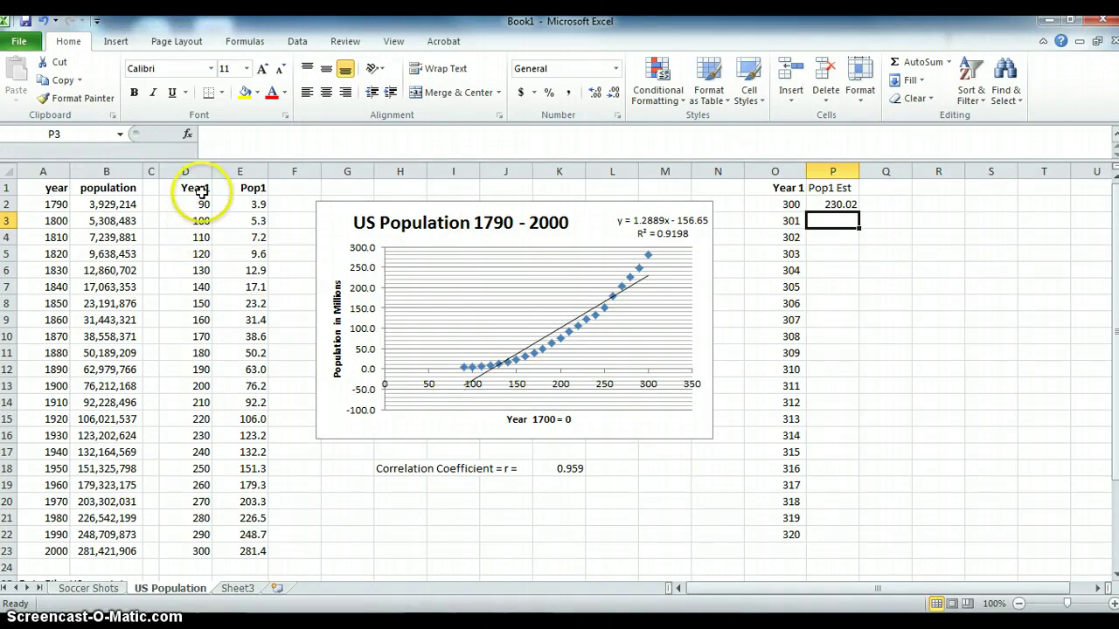
drag(192, 187, 242, 542)
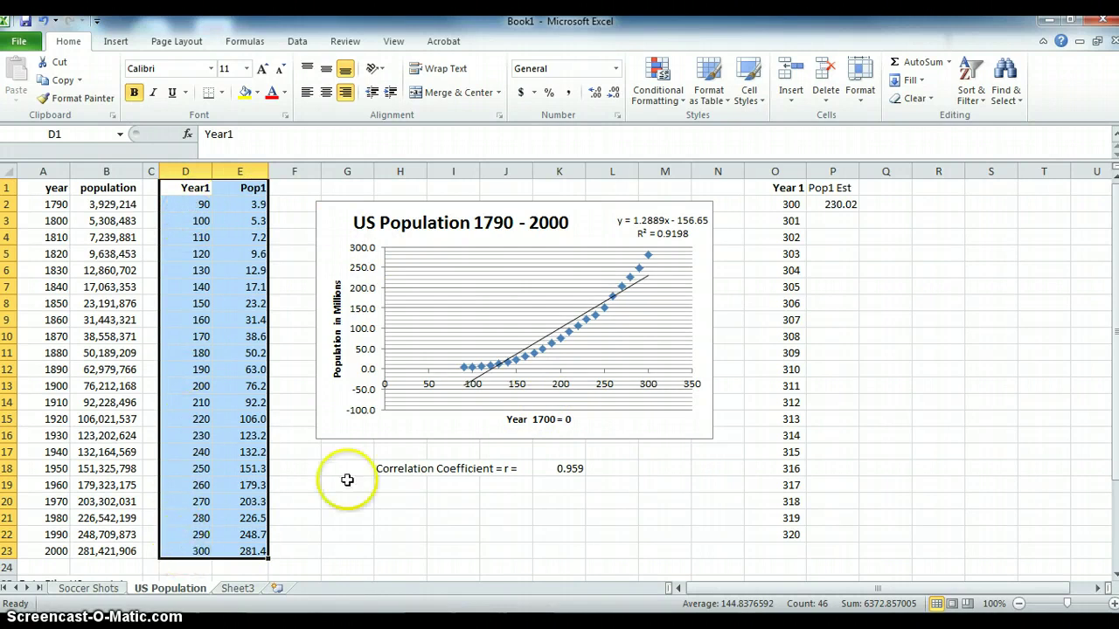
Copy the P2 prediction down to P22 and show the values with one decimal
click(841, 205)
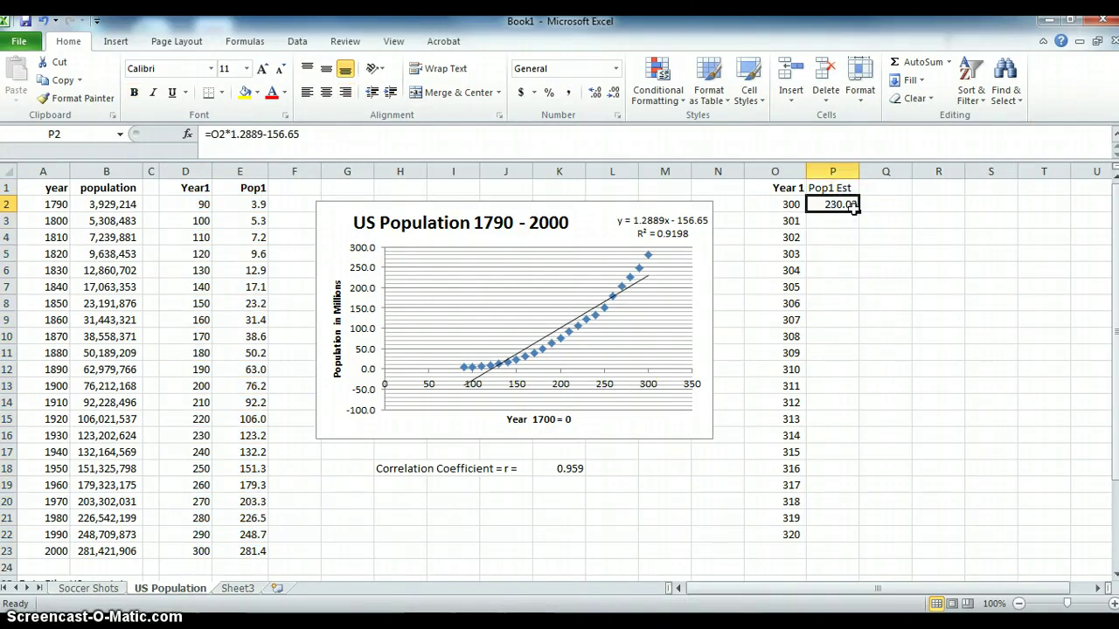
drag(860, 211, 844, 533)
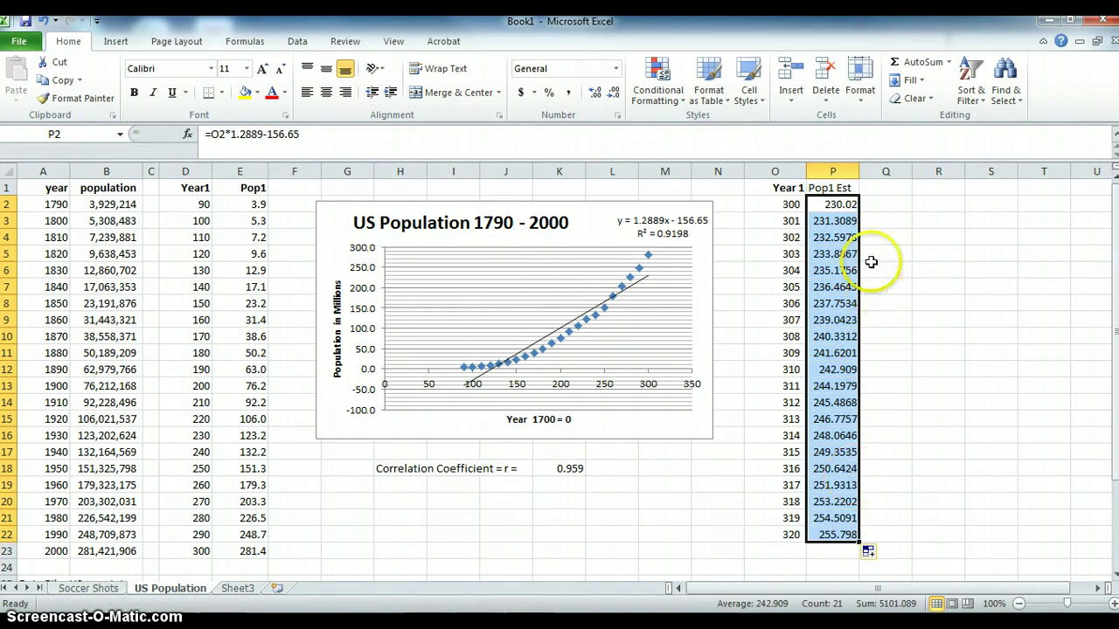
click(648, 93)
click(613, 92)
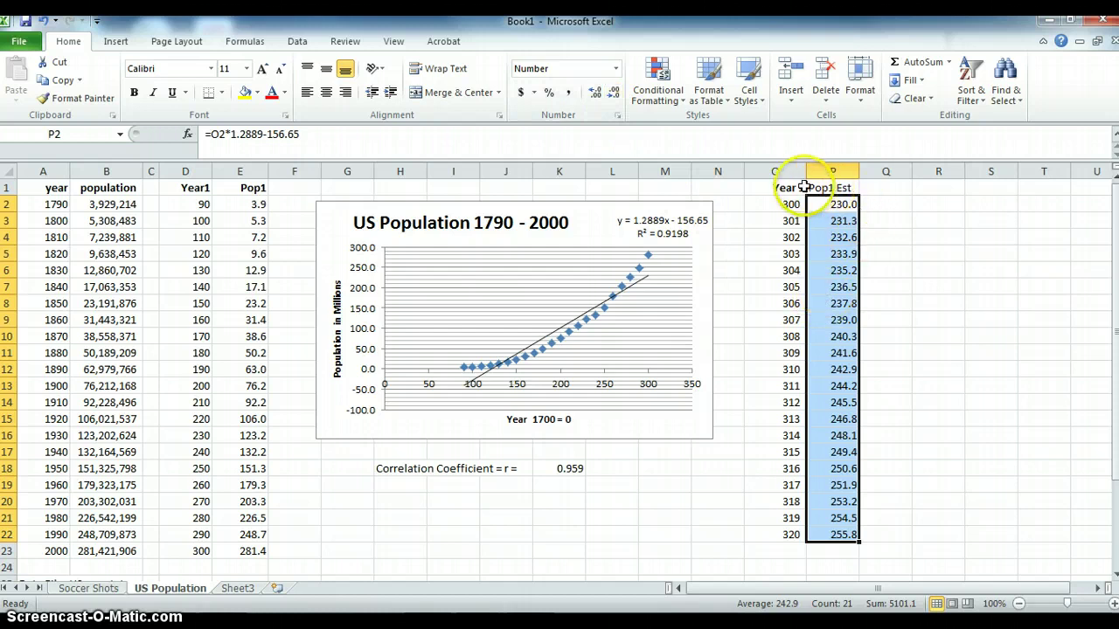
Make the Year 1 and Pop1 Est headers bold and right-aligned
drag(791, 188, 829, 189)
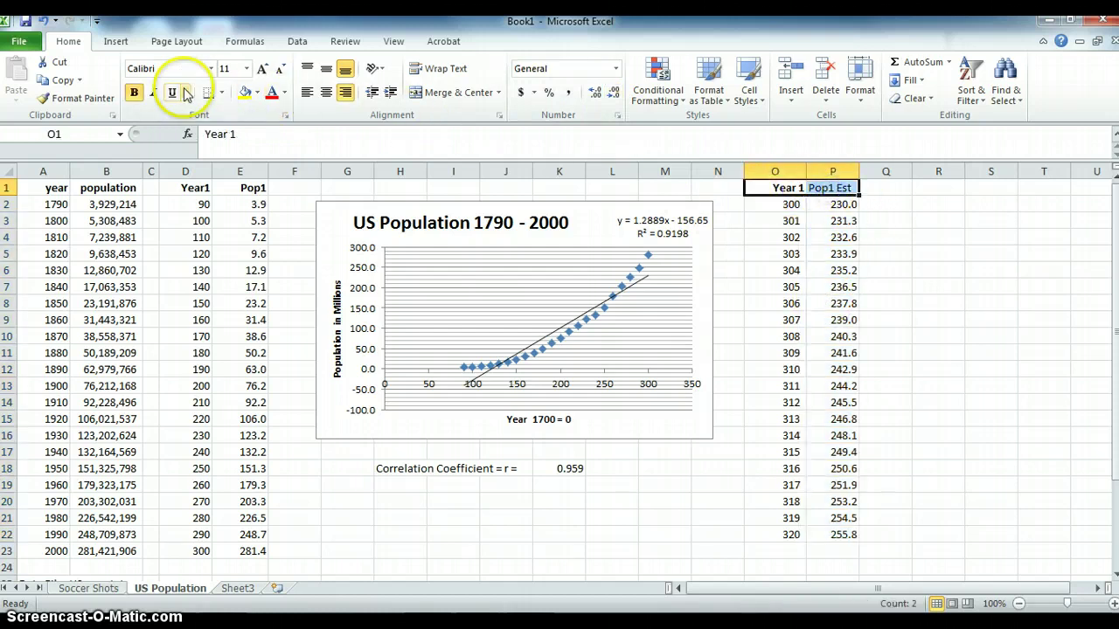
click(133, 93)
click(345, 93)
Highlight the year 314 prediction row (314, 248.1) in O16:P16 with yellow fill
click(345, 92)
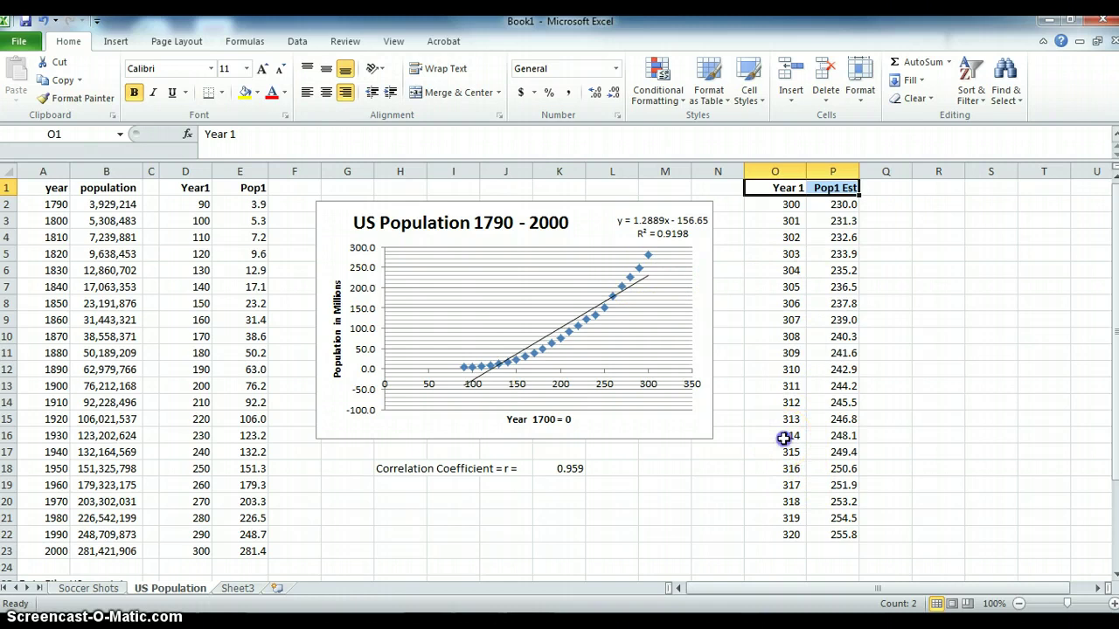
drag(792, 435, 833, 434)
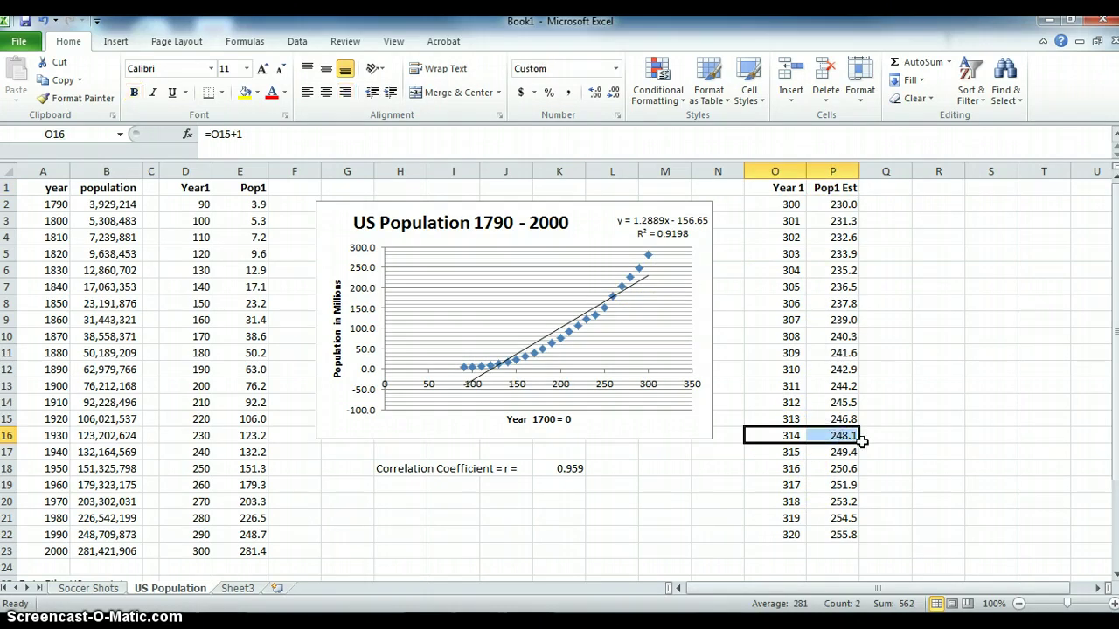
click(245, 92)
click(824, 549)
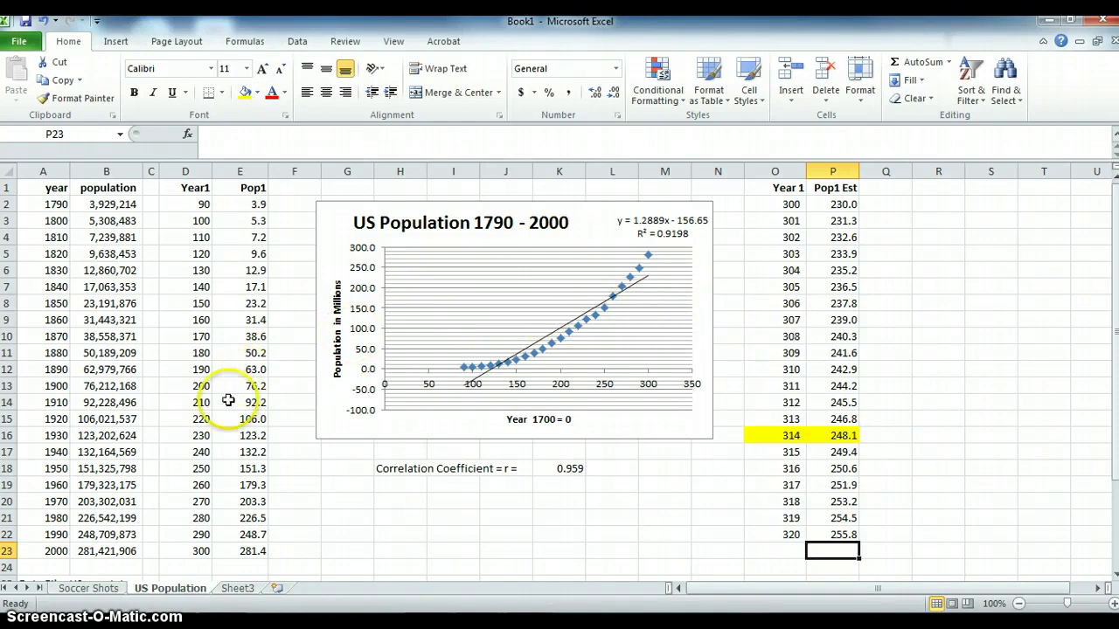
click(202, 387)
Plot D13:E23 as a markers-only scatter chart and place it below the first chart
drag(202, 387, 248, 549)
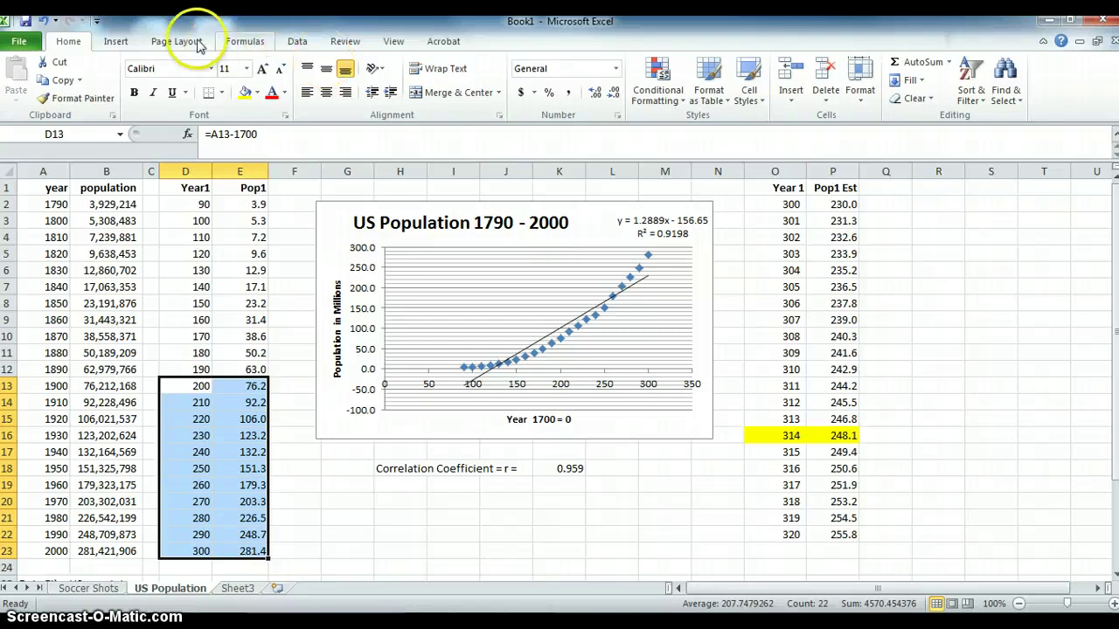
click(116, 42)
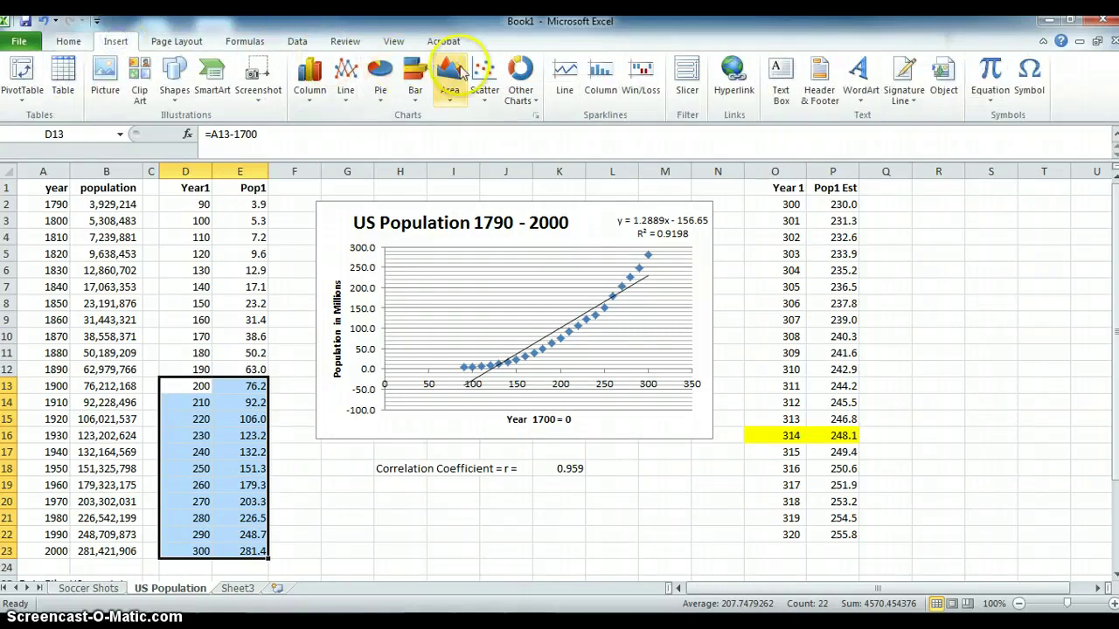
click(484, 77)
click(491, 145)
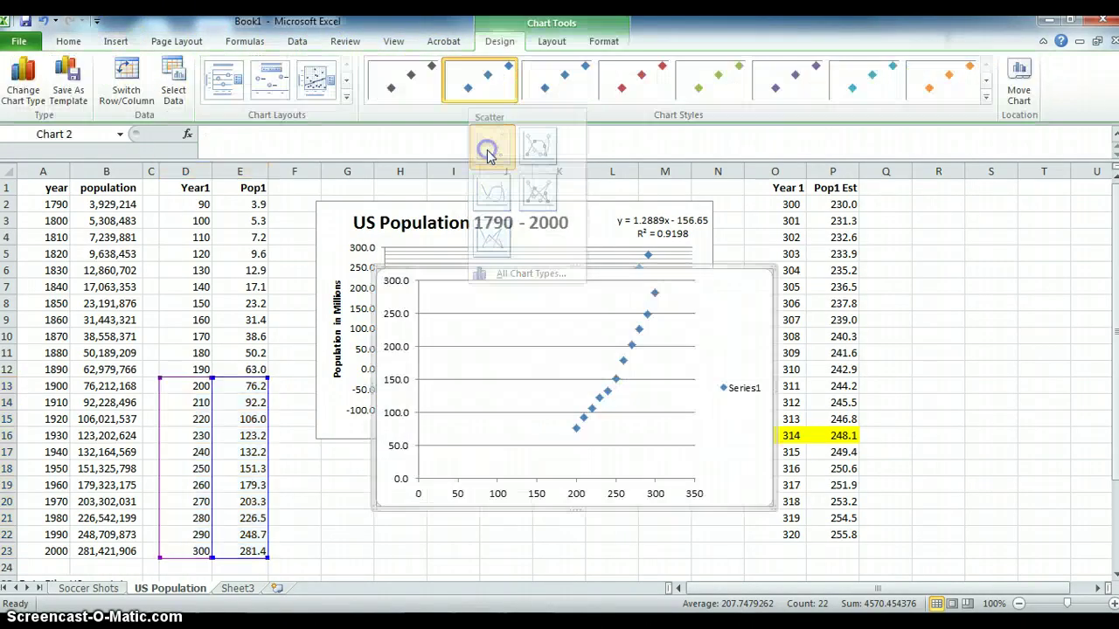
drag(530, 274, 460, 467)
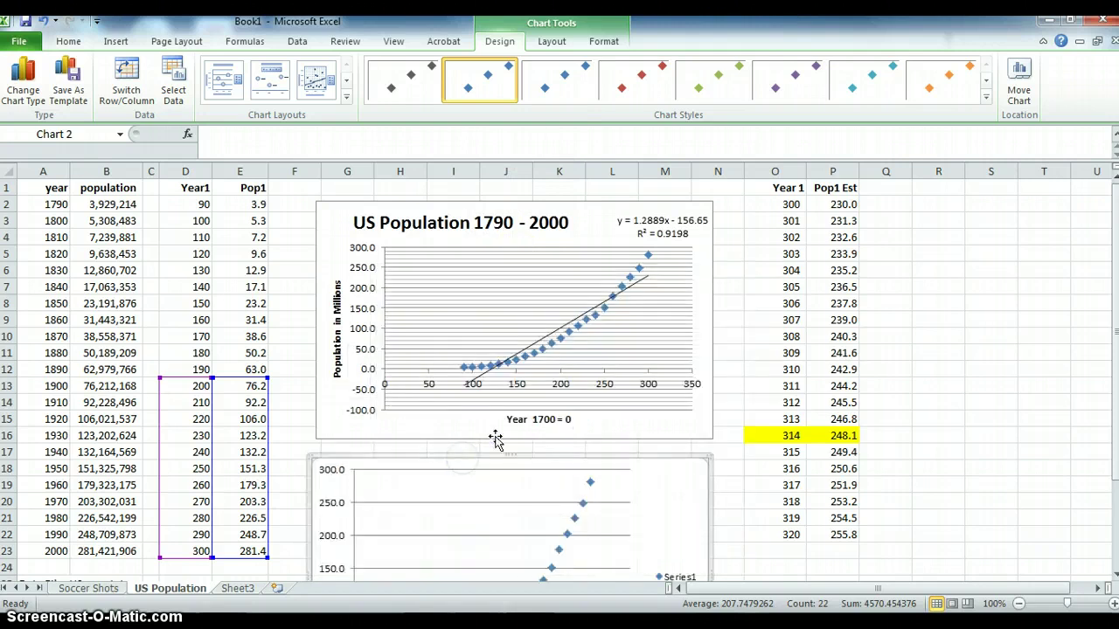
scroll(540, 392, down, 3)
scroll(539, 392, down, 1)
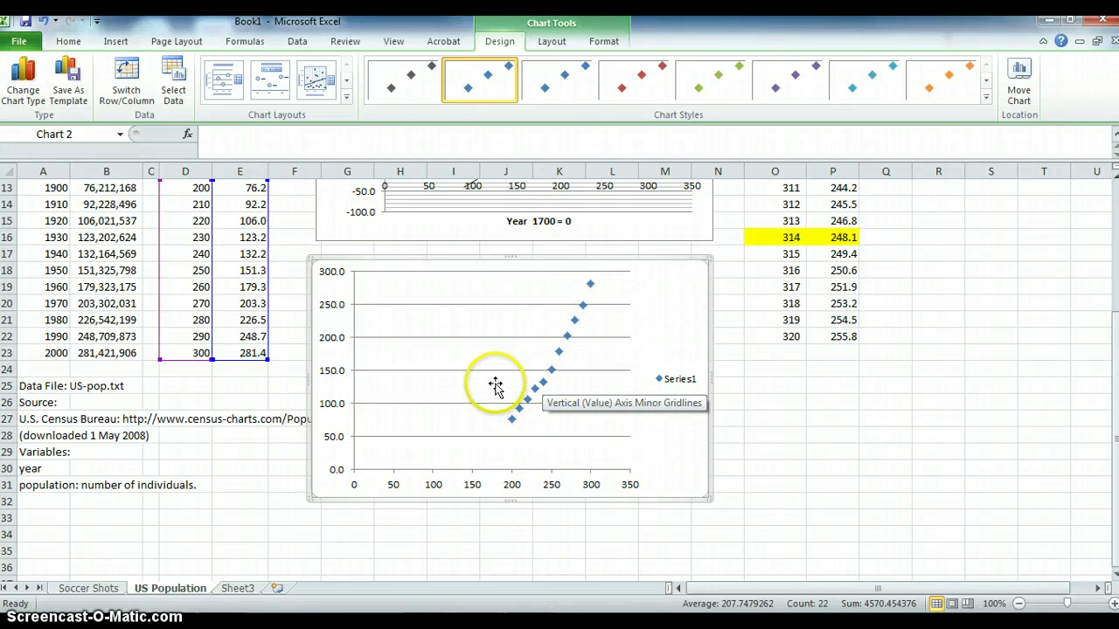
Apply Layout 9 for a trendline equation, move it to the upper right, and delete the legend
click(347, 97)
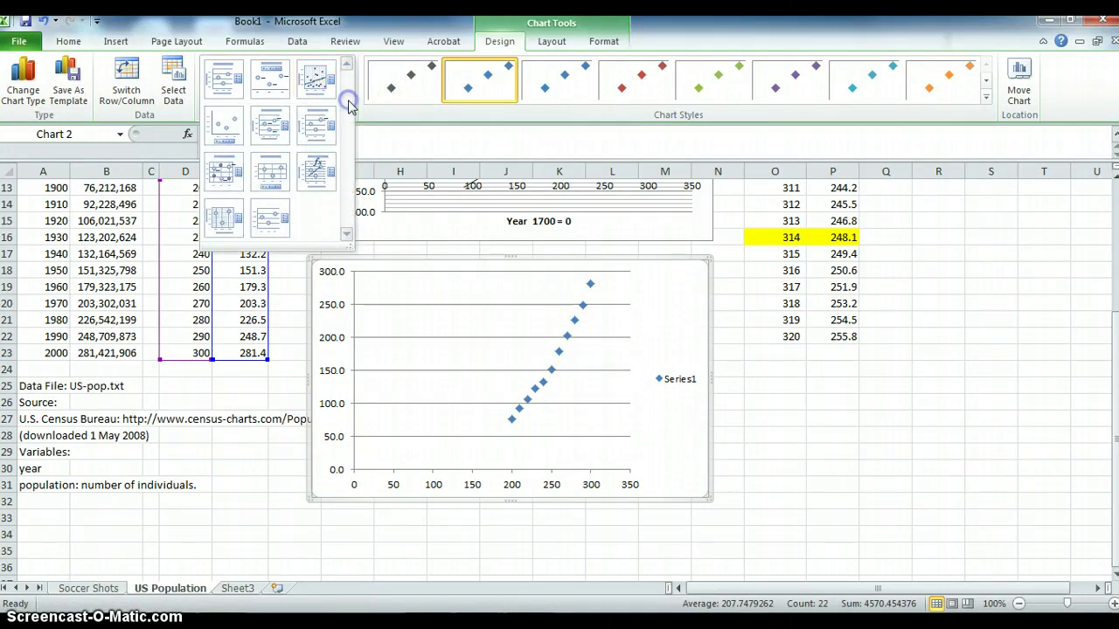
click(316, 173)
click(479, 322)
drag(479, 322, 647, 278)
click(646, 395)
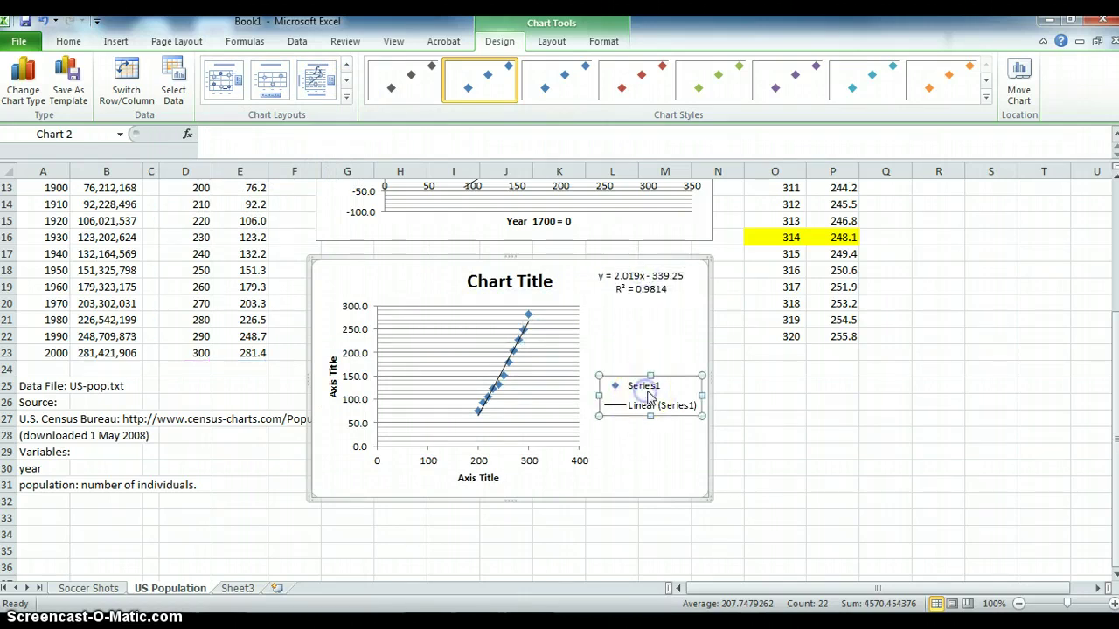
key(Delete)
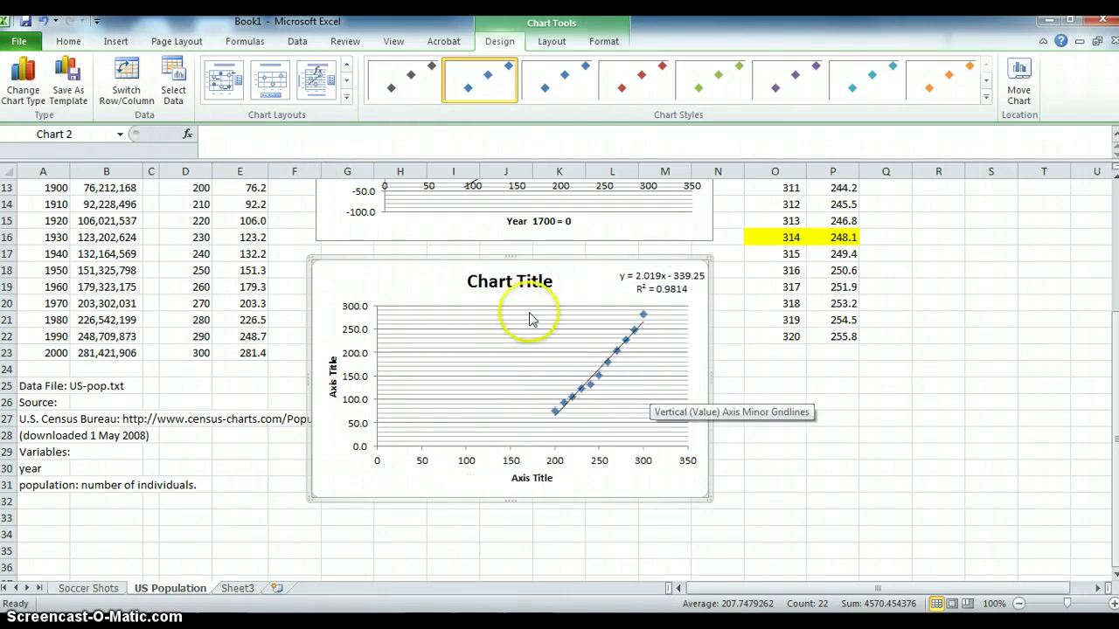
Title the chart 'US Population 1900 - 2000' and nudge the title left
click(503, 282)
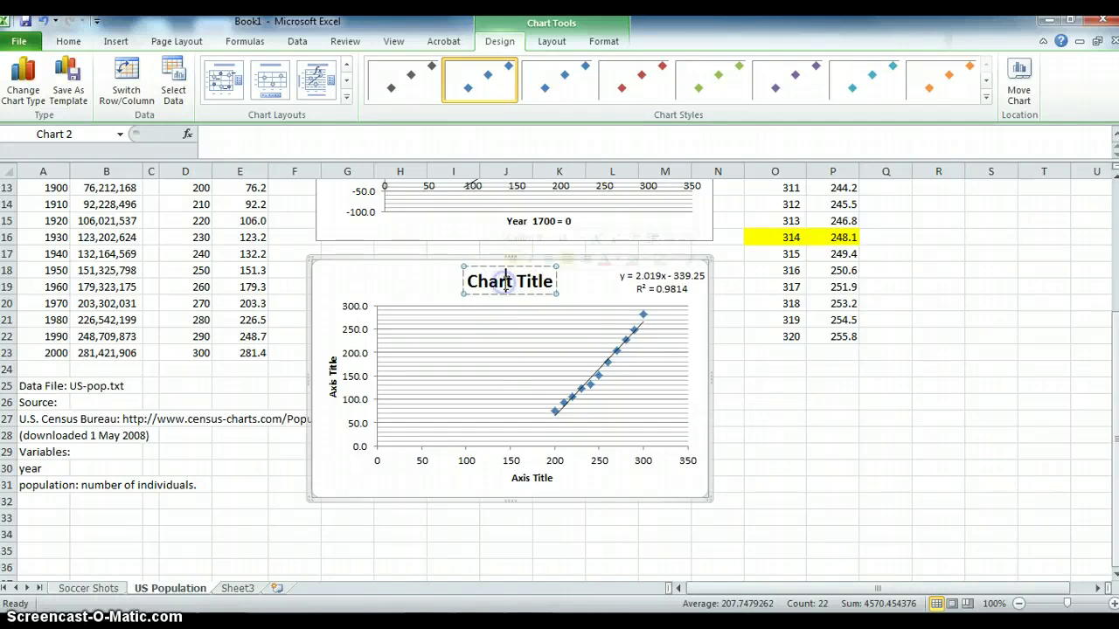
drag(505, 281, 559, 280)
text(U)
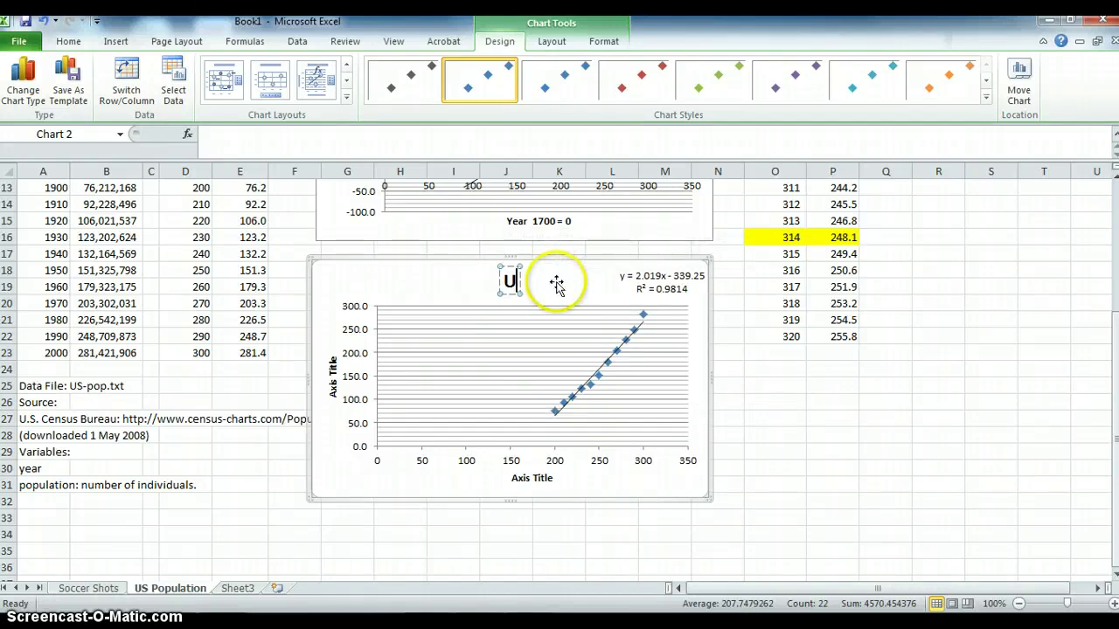
text(S Population)
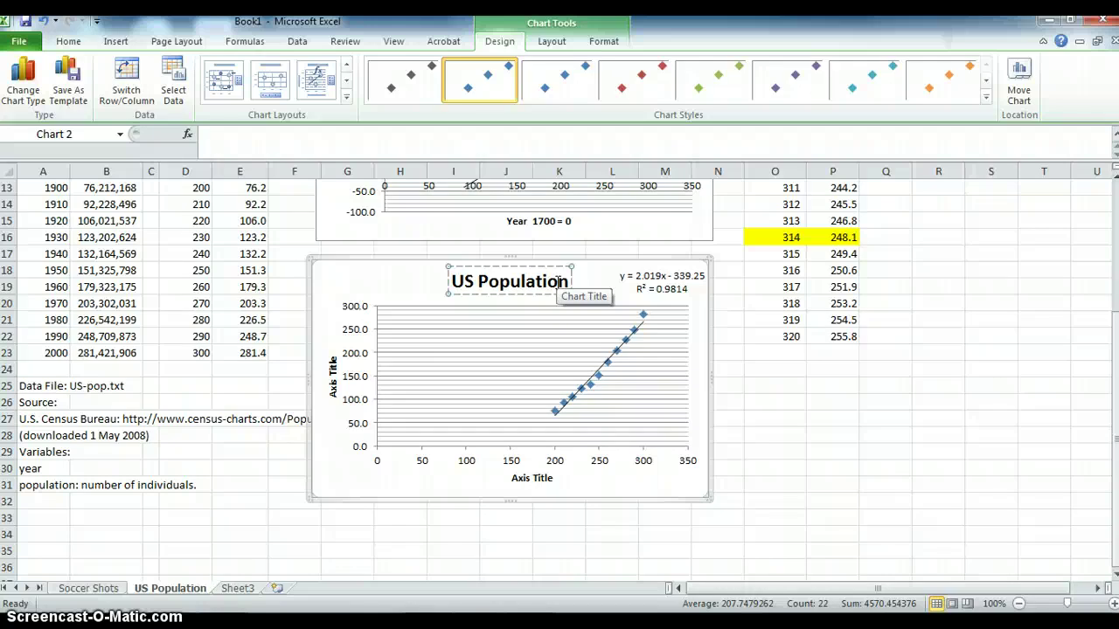
text(1900)
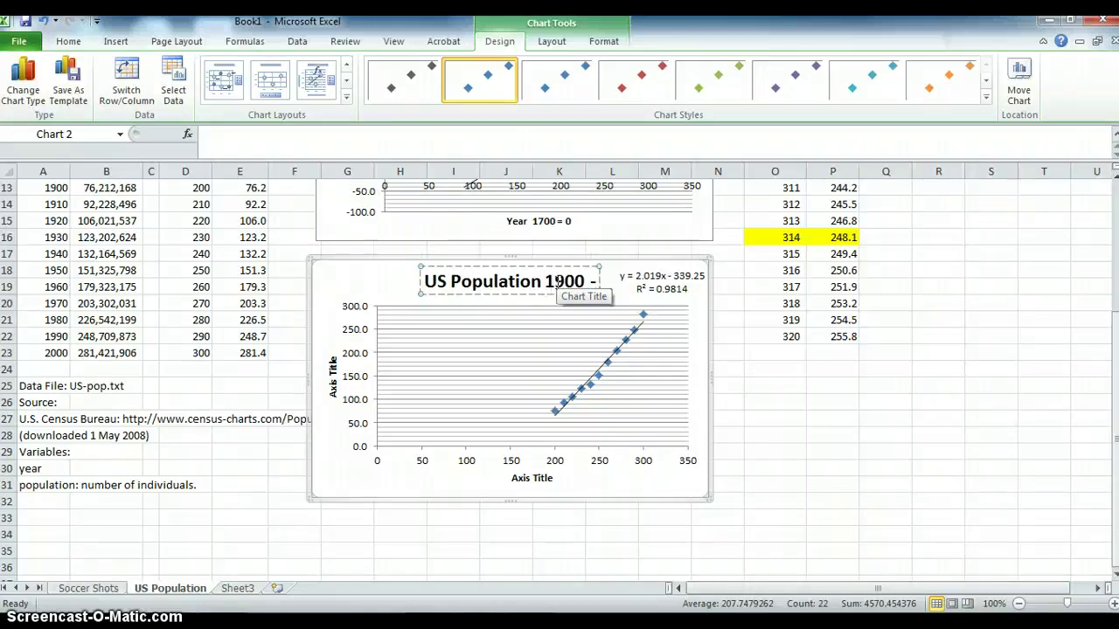
text( - 2000)
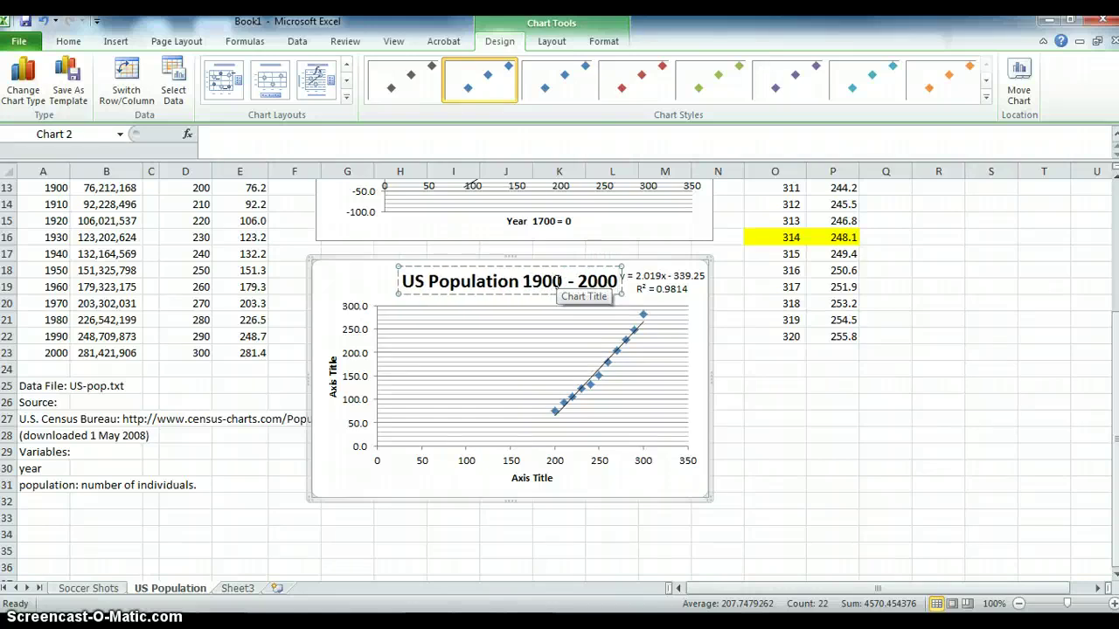
click(521, 296)
drag(522, 296, 480, 295)
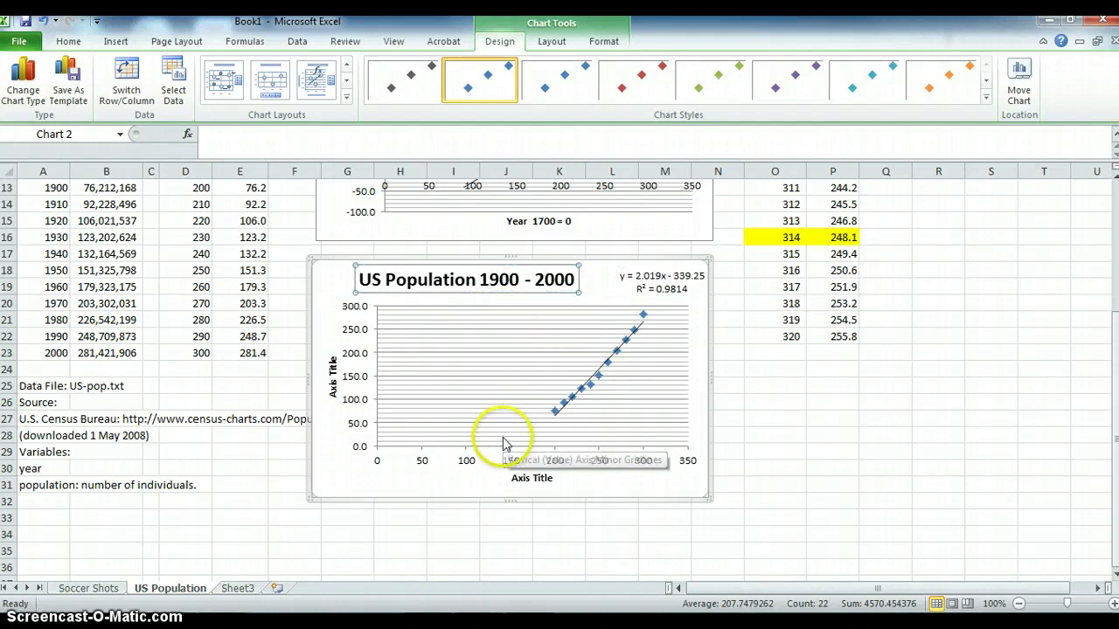
Set the horizontal axis title to 'Year 1700 = 0'
click(520, 479)
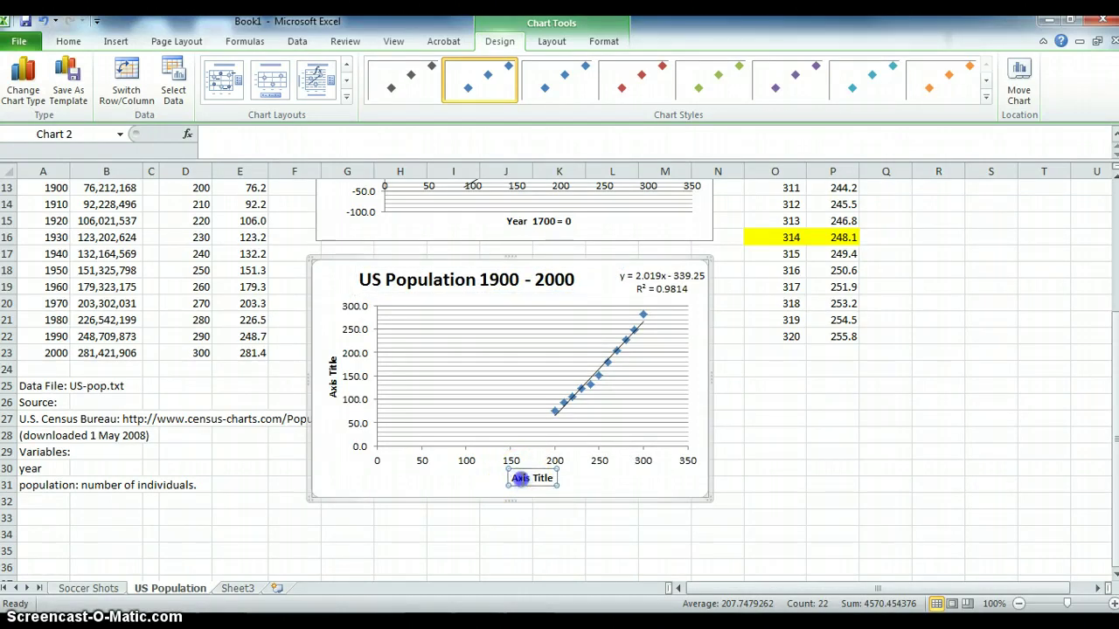
drag(513, 478, 545, 480)
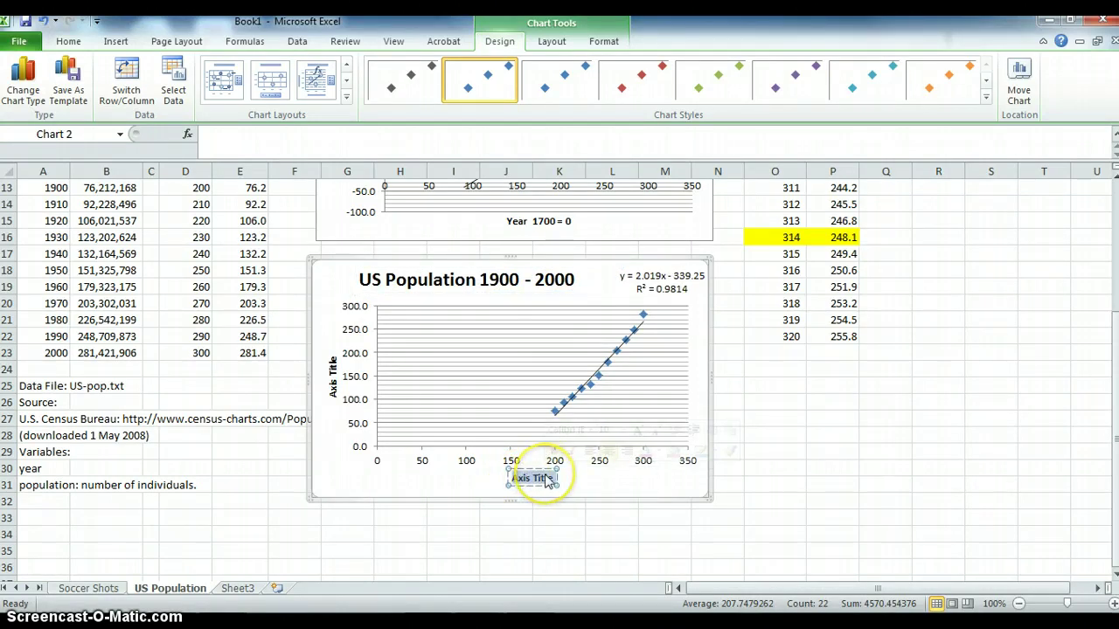
text(Year)
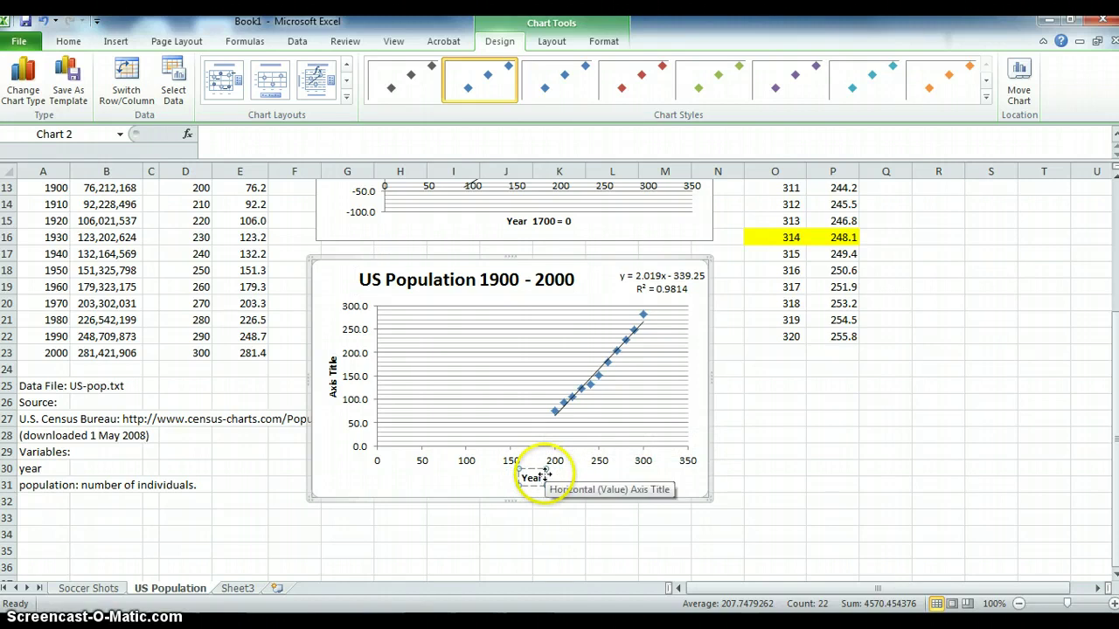
text( 170)
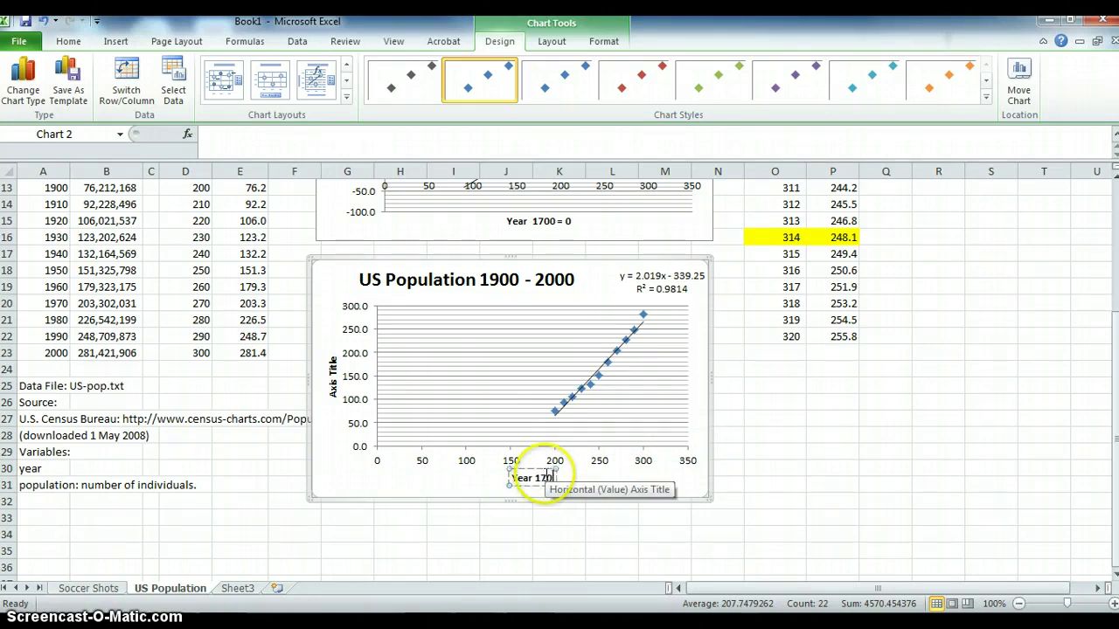
text(0 = 0)
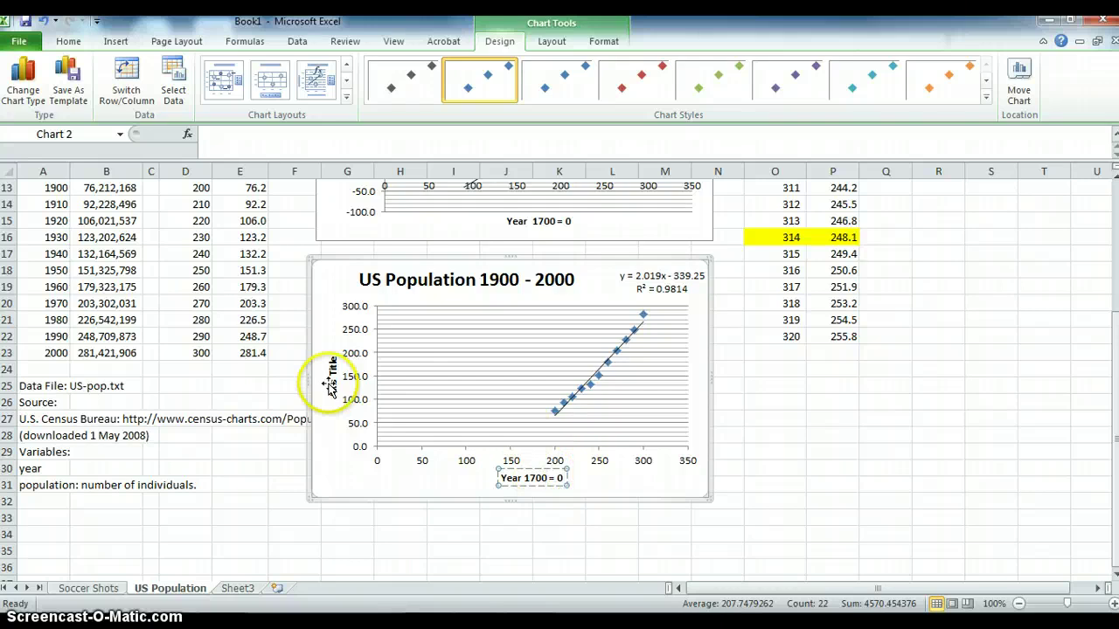
Set the vertical axis title to 'Population in Millions'
click(331, 378)
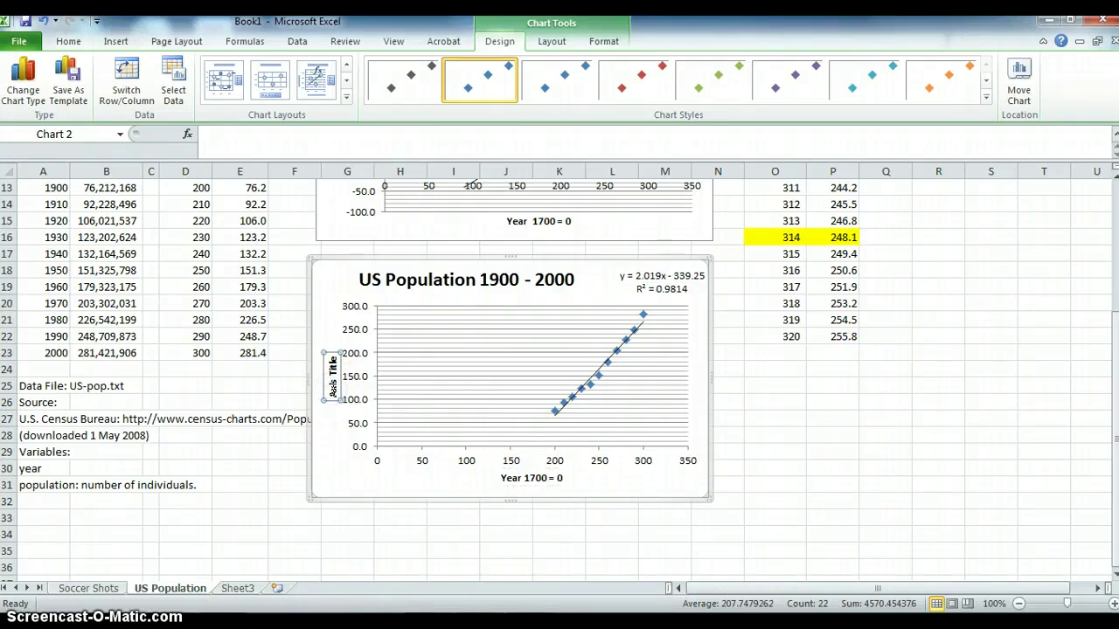
double_click(335, 389)
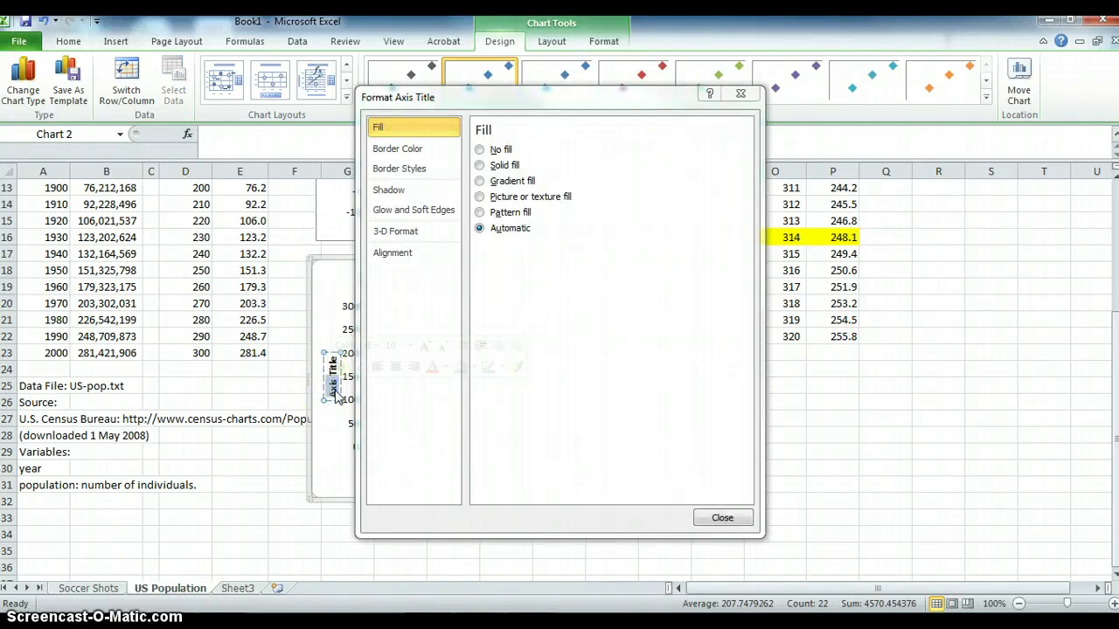
click(720, 519)
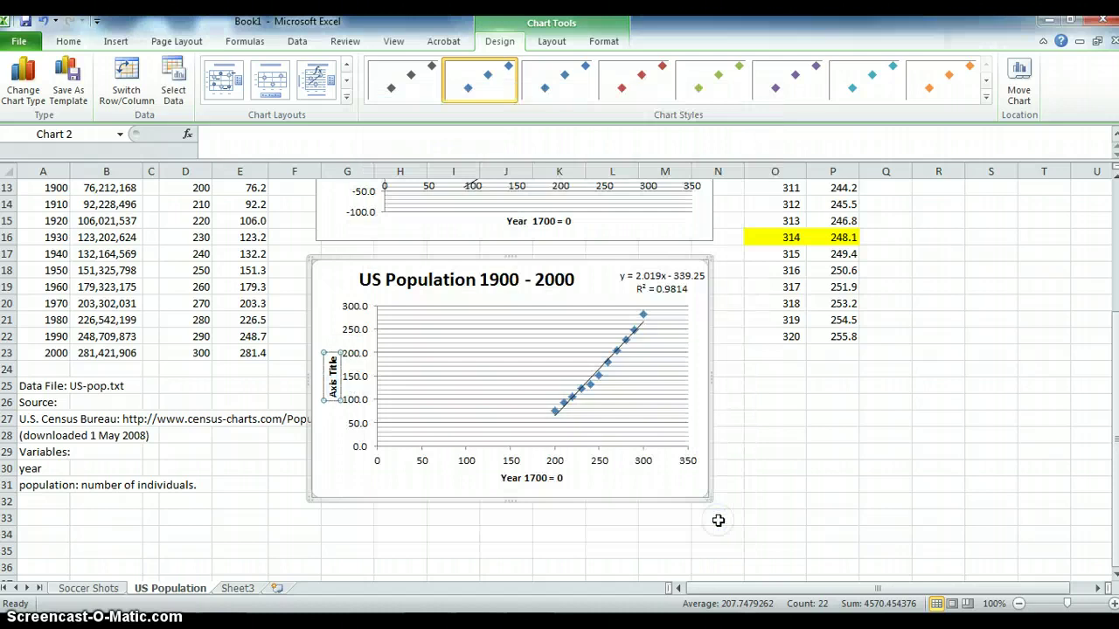
drag(330, 391, 333, 361)
click(337, 367)
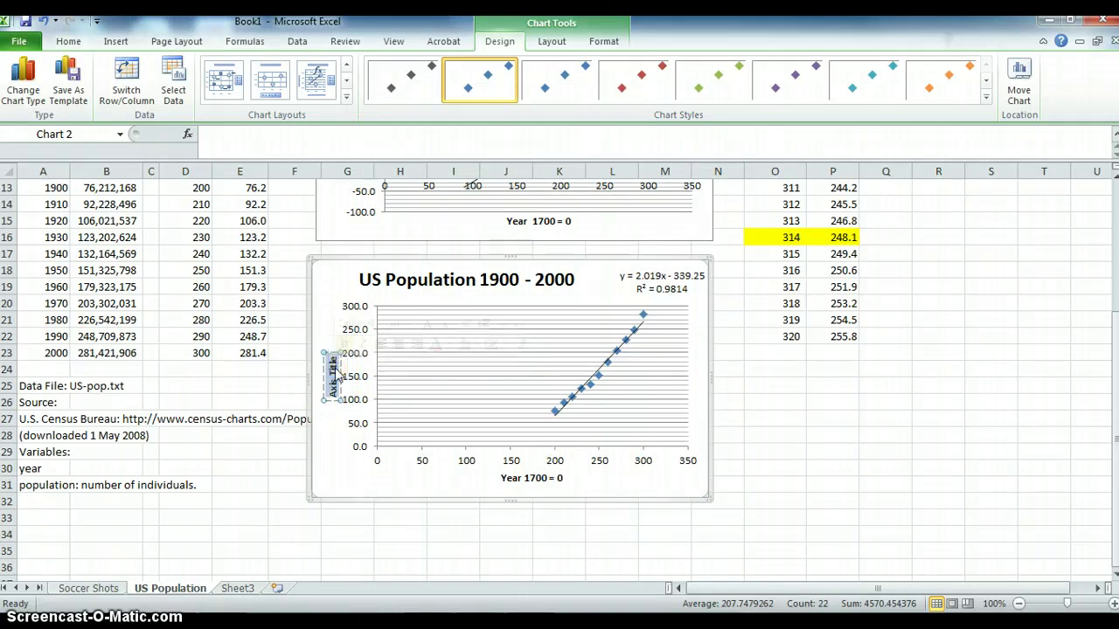
text(Populatio)
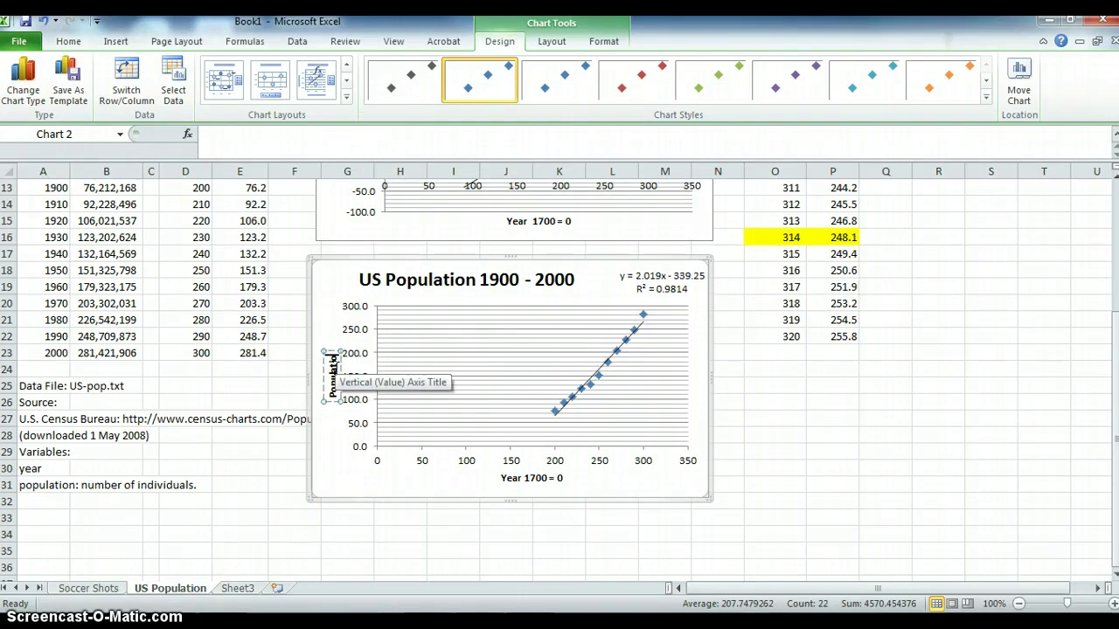
text(n in Mil)
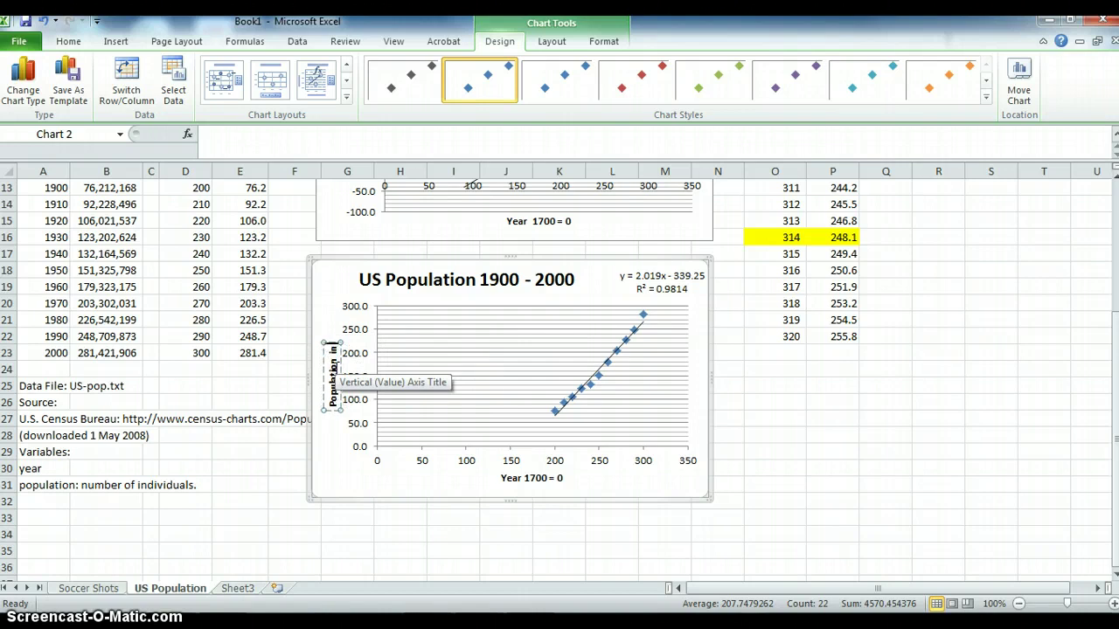
text(lions)
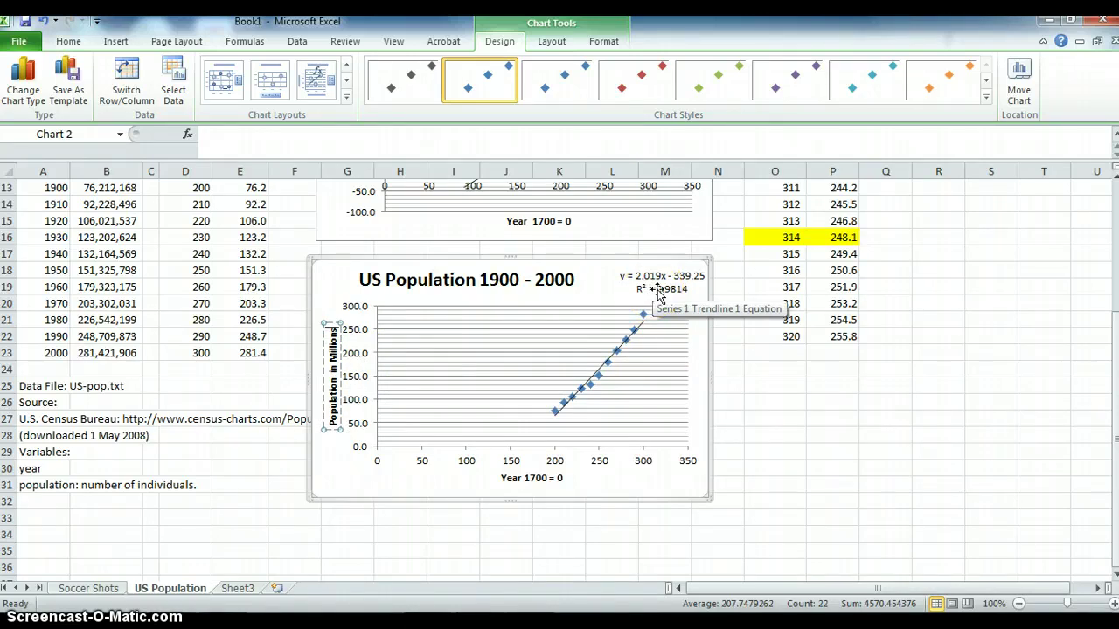
scroll(674, 294, up, 4)
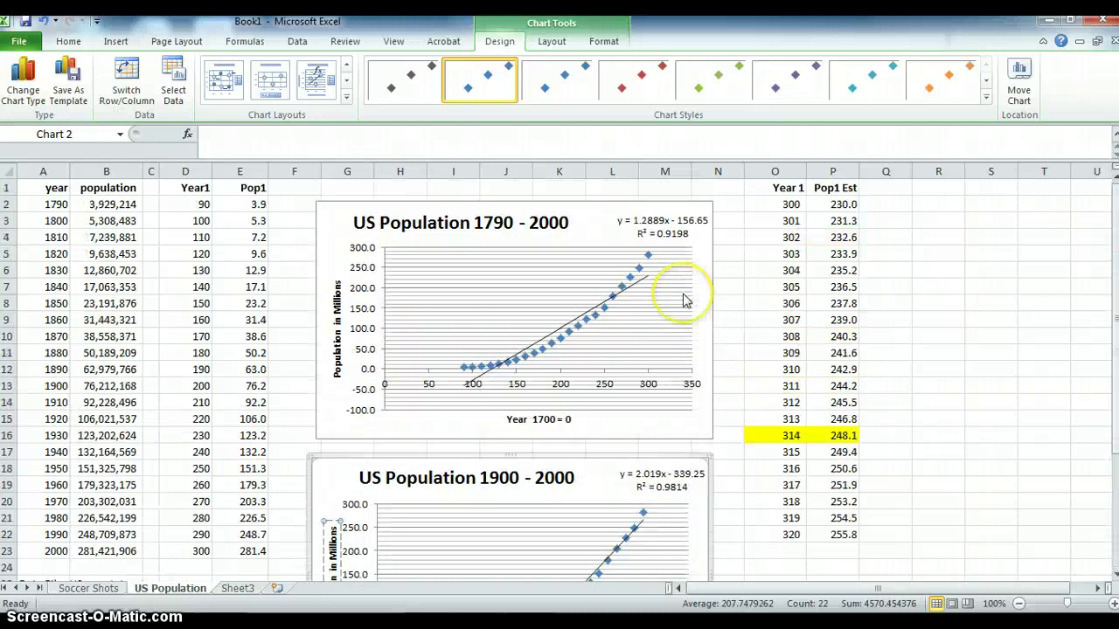
Add the header 'Pop1 Est2' in Q1
click(892, 182)
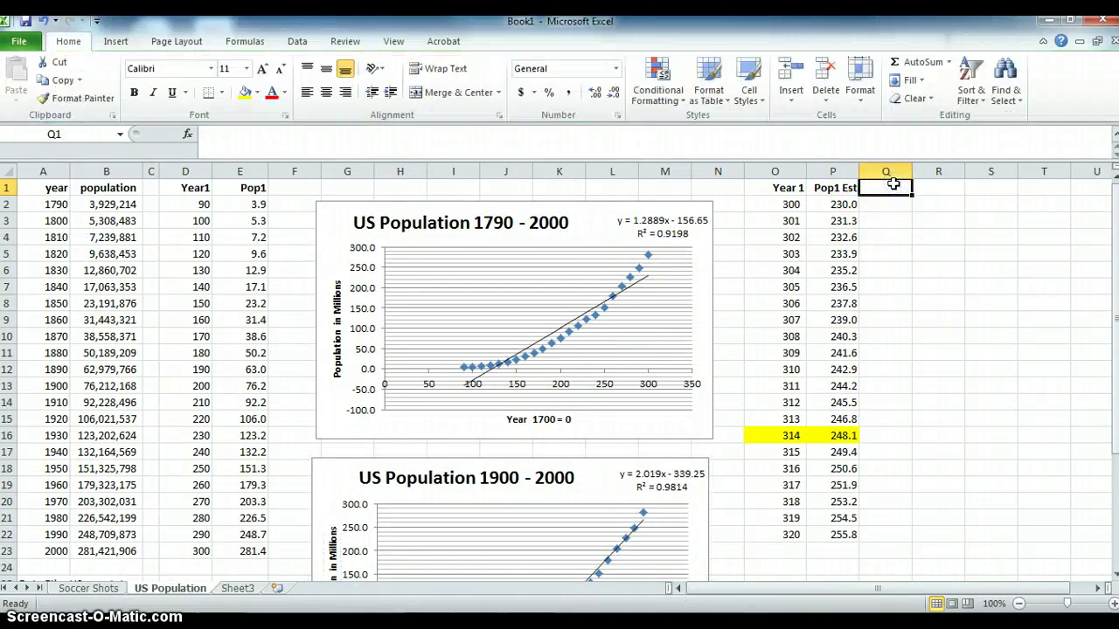
text(Pop1 Est2)
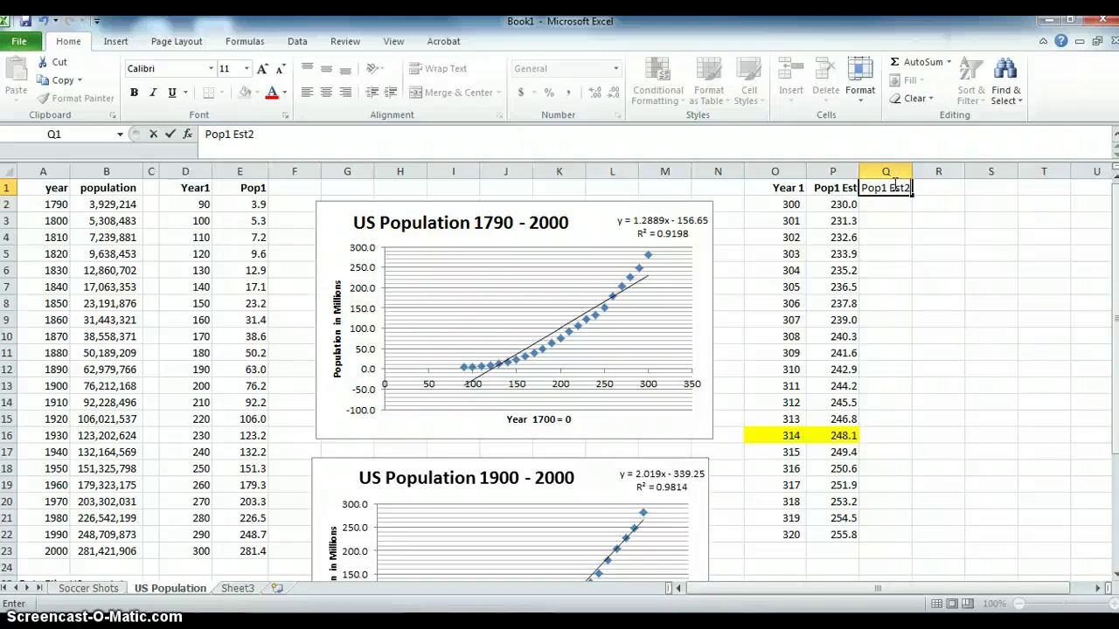
click(925, 232)
click(875, 191)
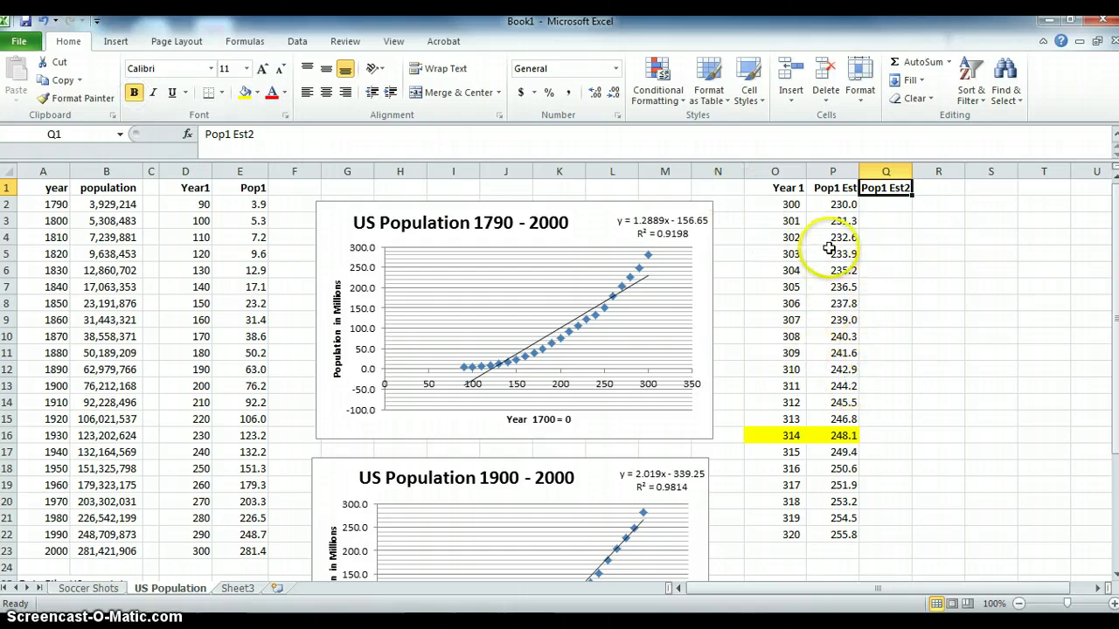
Enter =O2*2.019-339.25 in Q2 to get 266.45
click(887, 207)
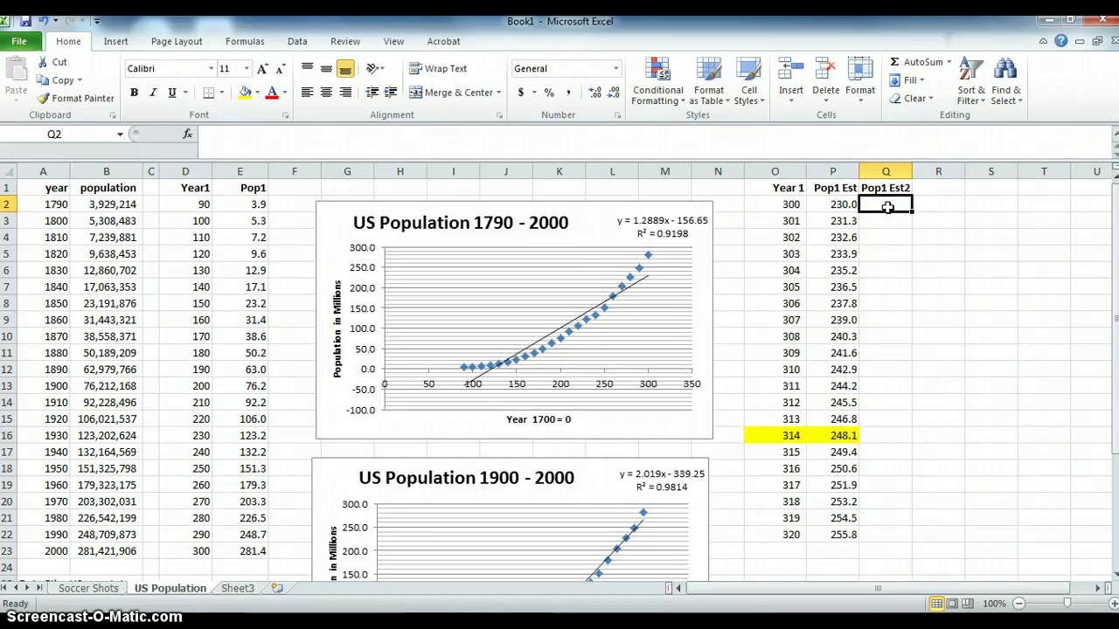
text(=)
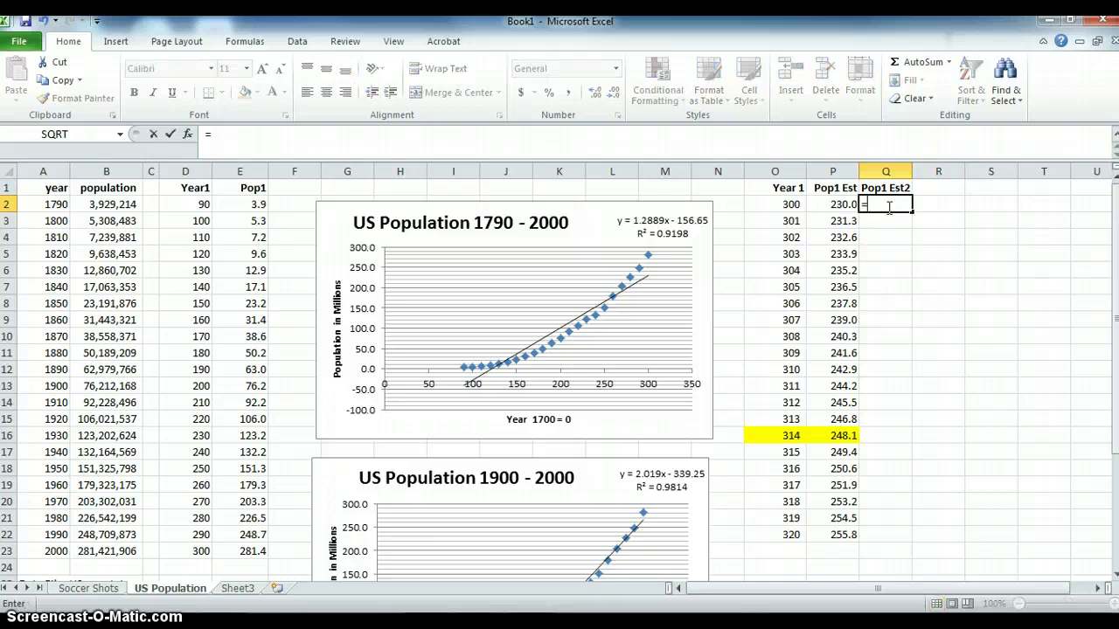
key(Left)
key(Left)
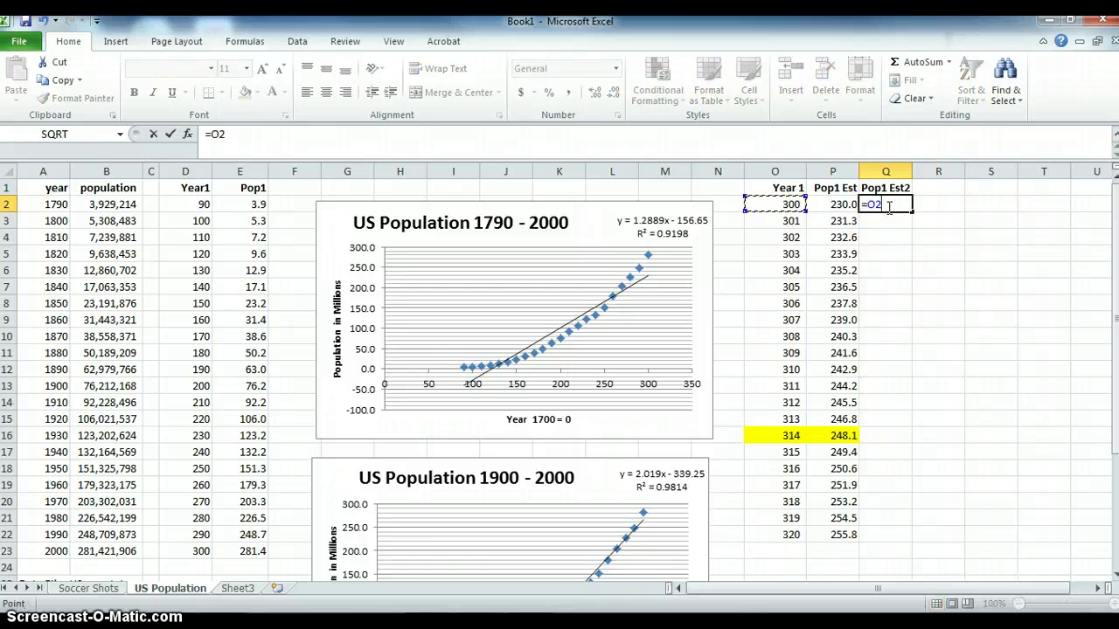
text(*)
text(2.019)
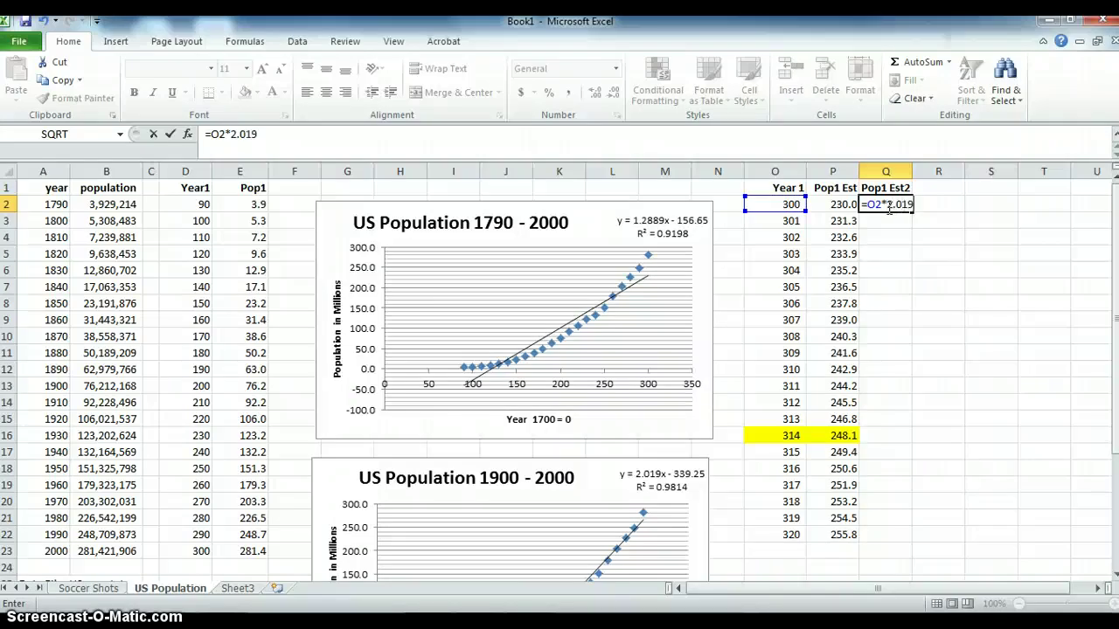
text(-339.25)
key(Return)
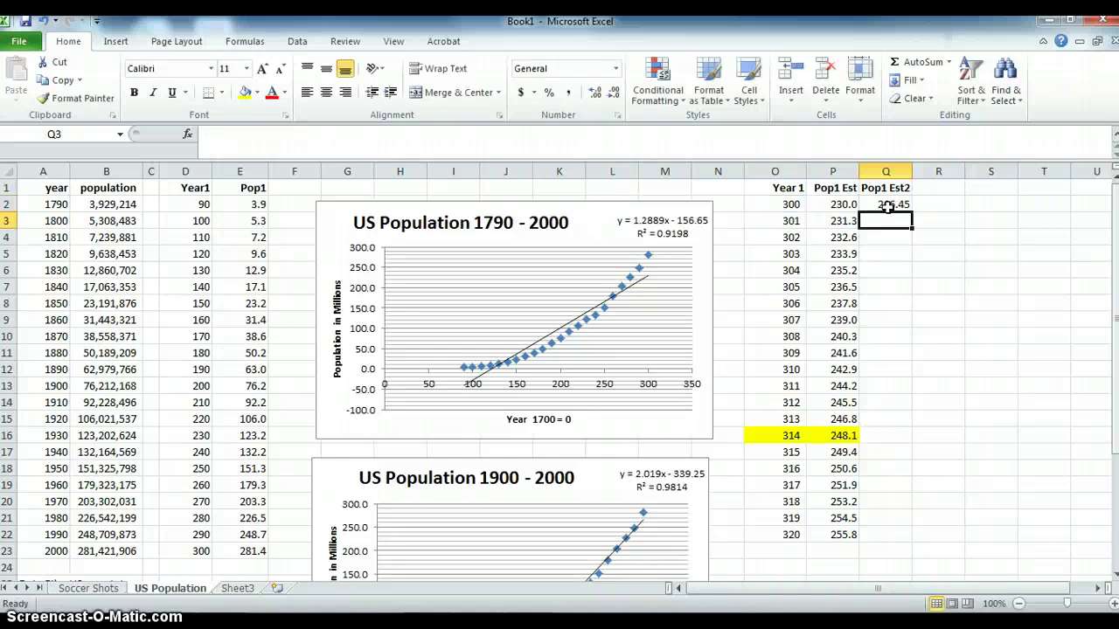
Copy the Q2 formula down to Q22 and show the estimates, 266.5 to 306.8, at one decimal
click(905, 206)
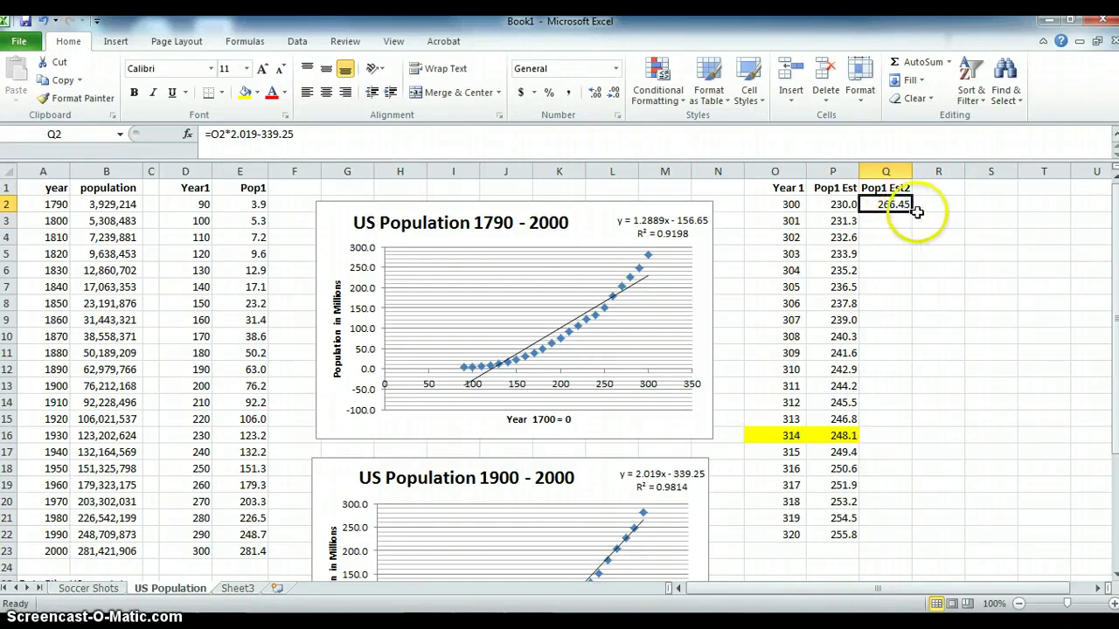
drag(912, 212, 902, 535)
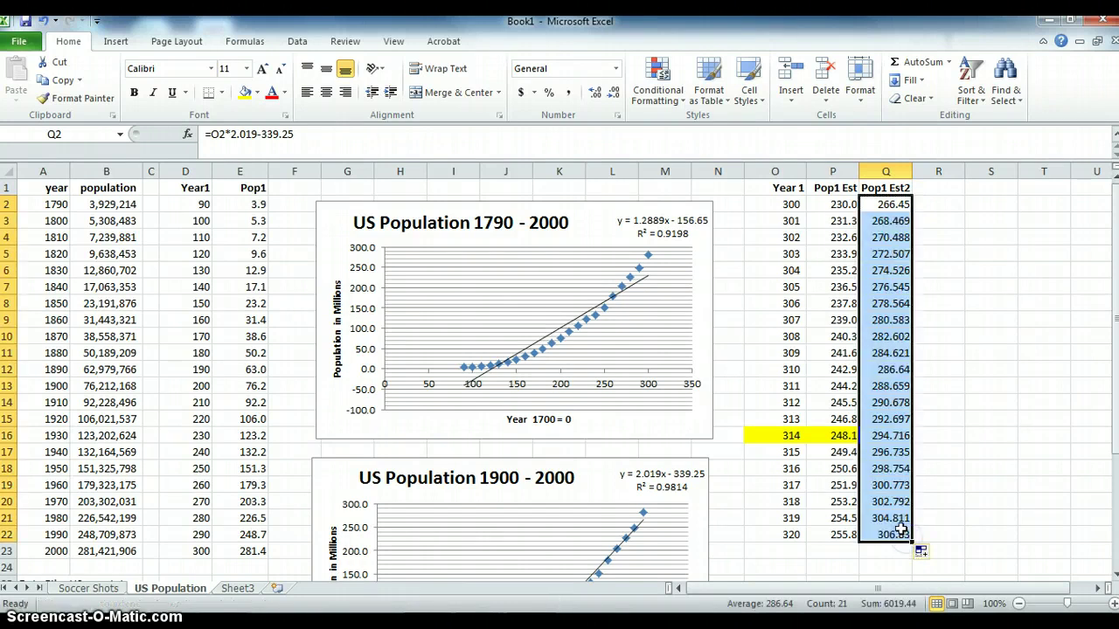
click(879, 435)
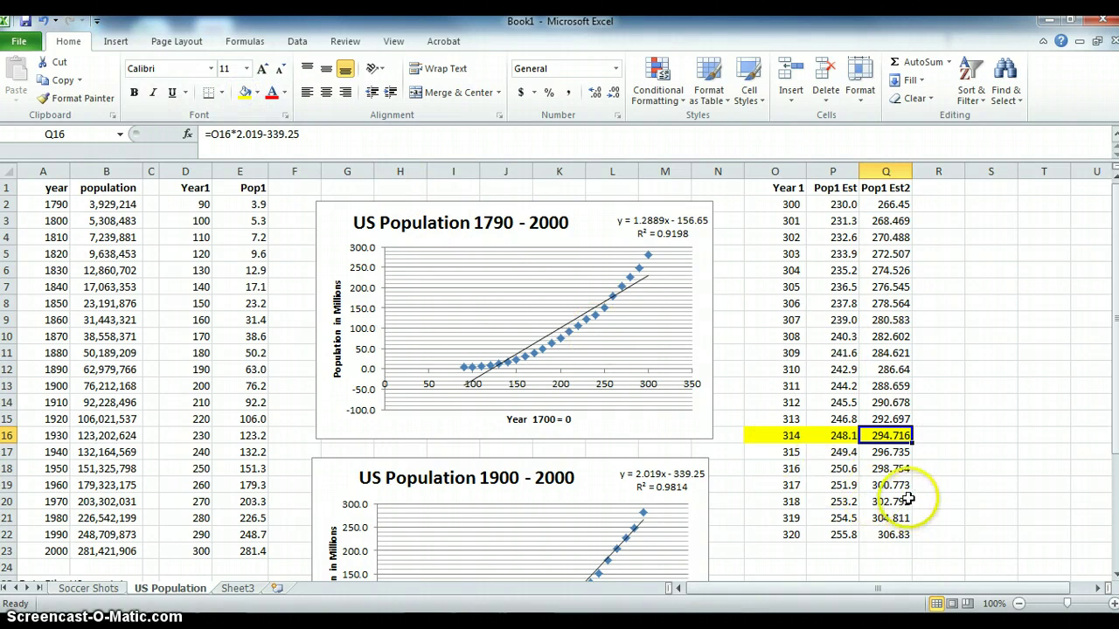
click(783, 451)
click(886, 458)
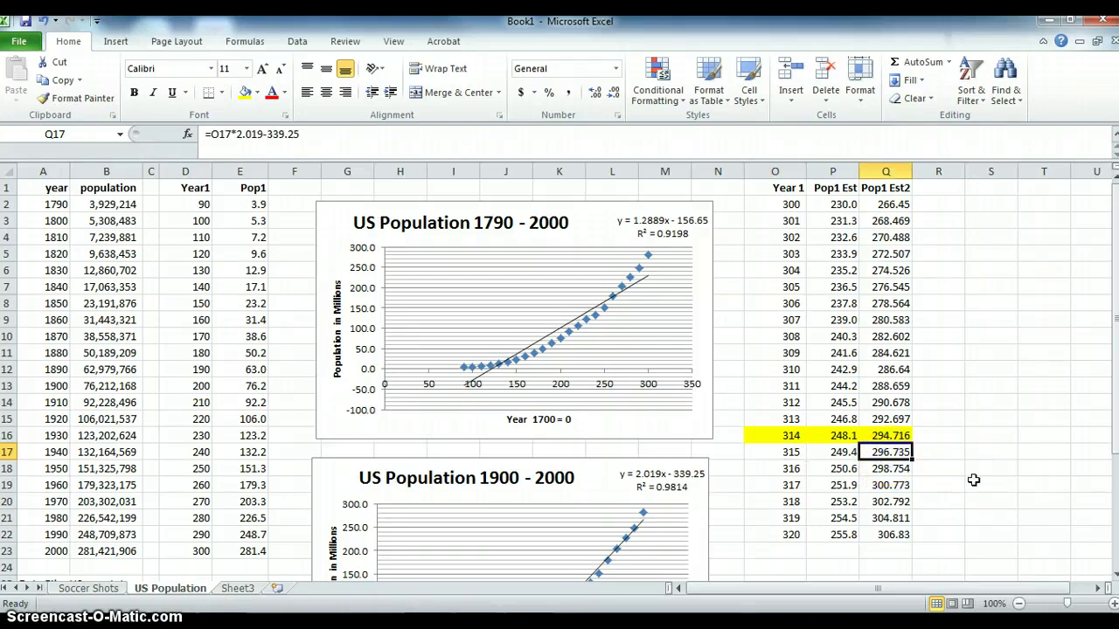
drag(886, 207, 884, 535)
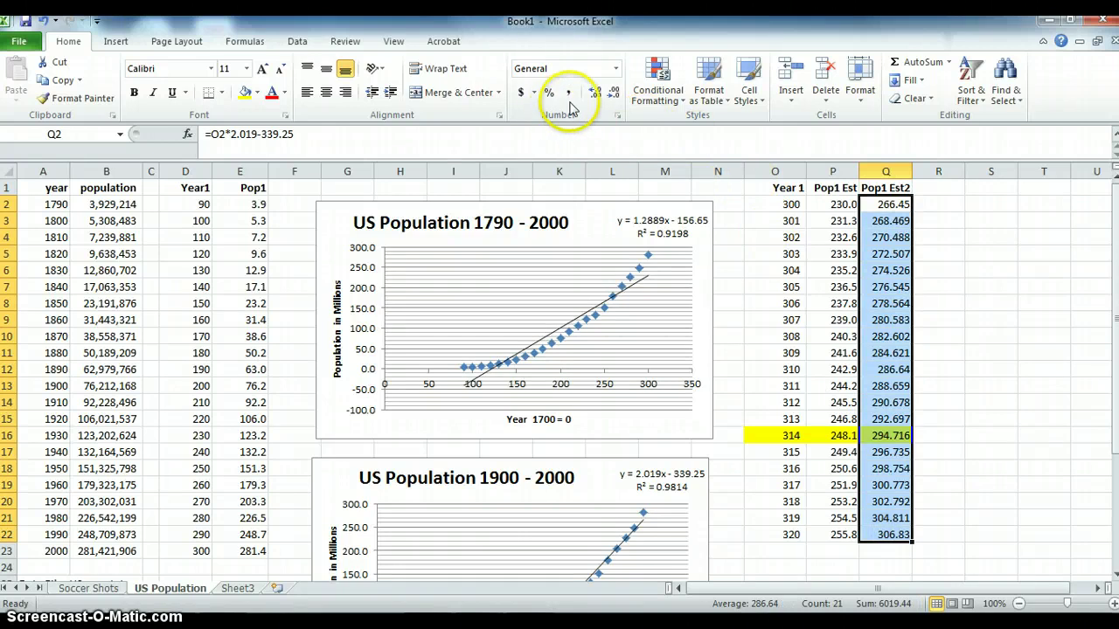
click(617, 94)
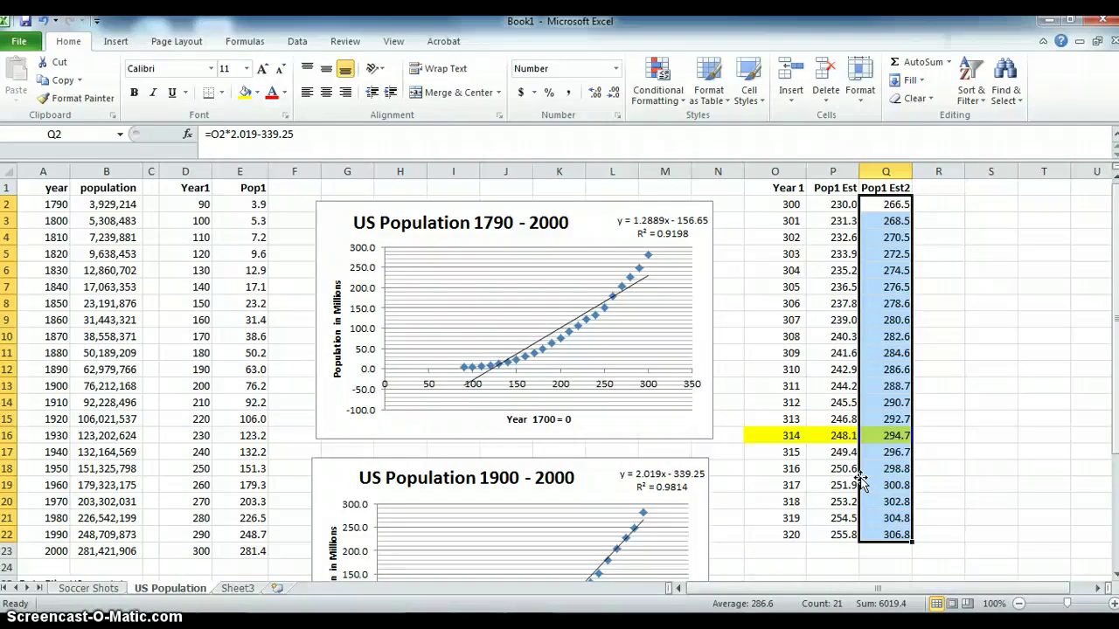
Bring up the Chart Layouts gallery for the US Population 1900 - 2000 chart
click(580, 495)
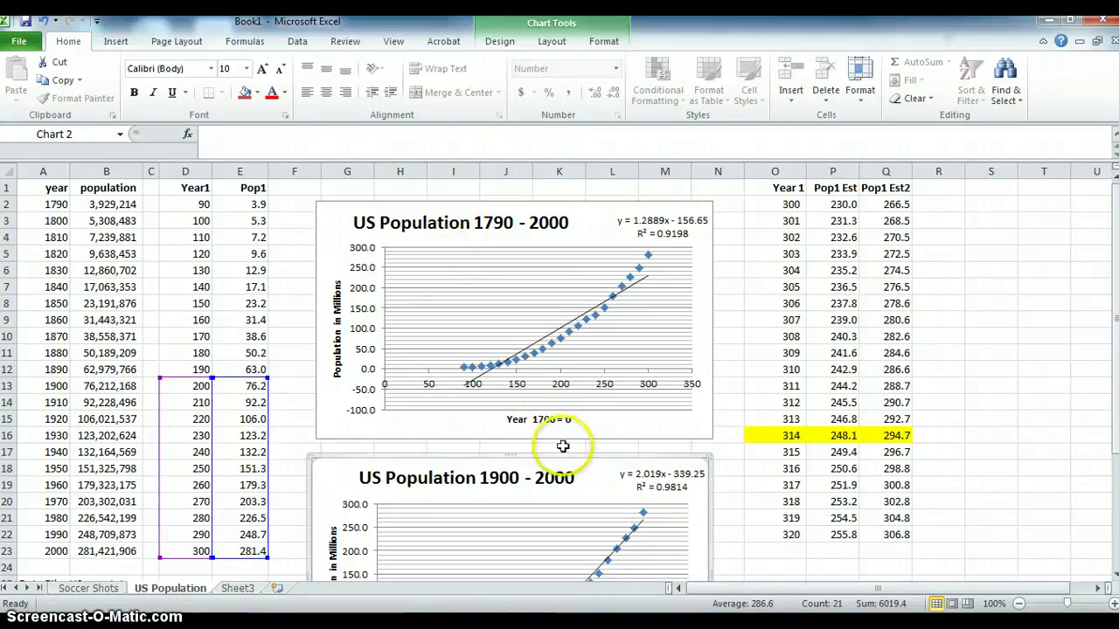
click(581, 23)
click(347, 97)
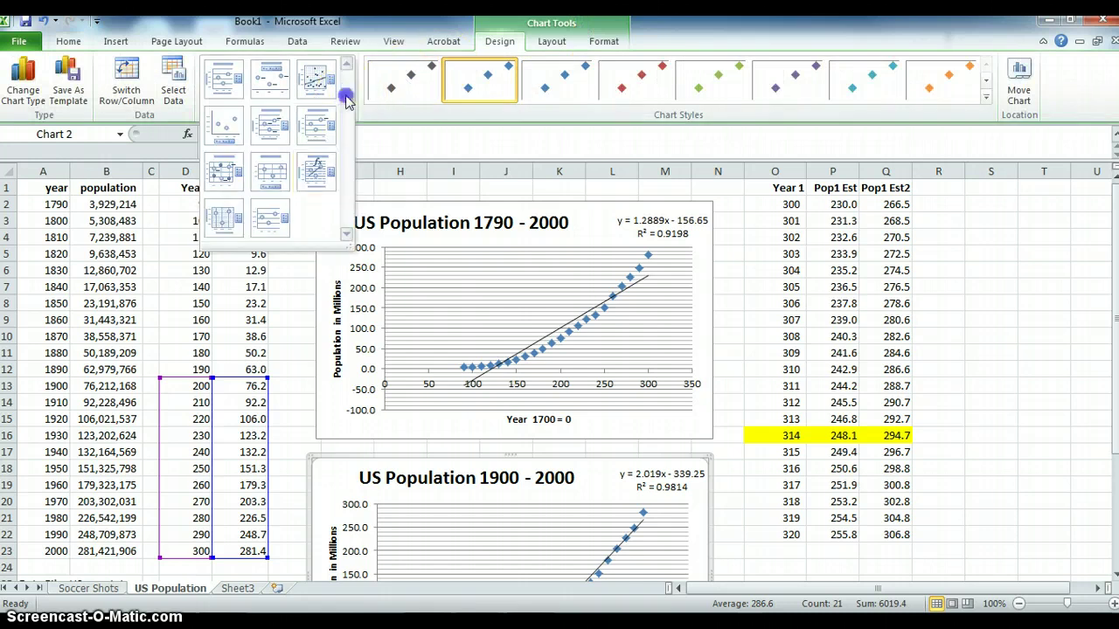